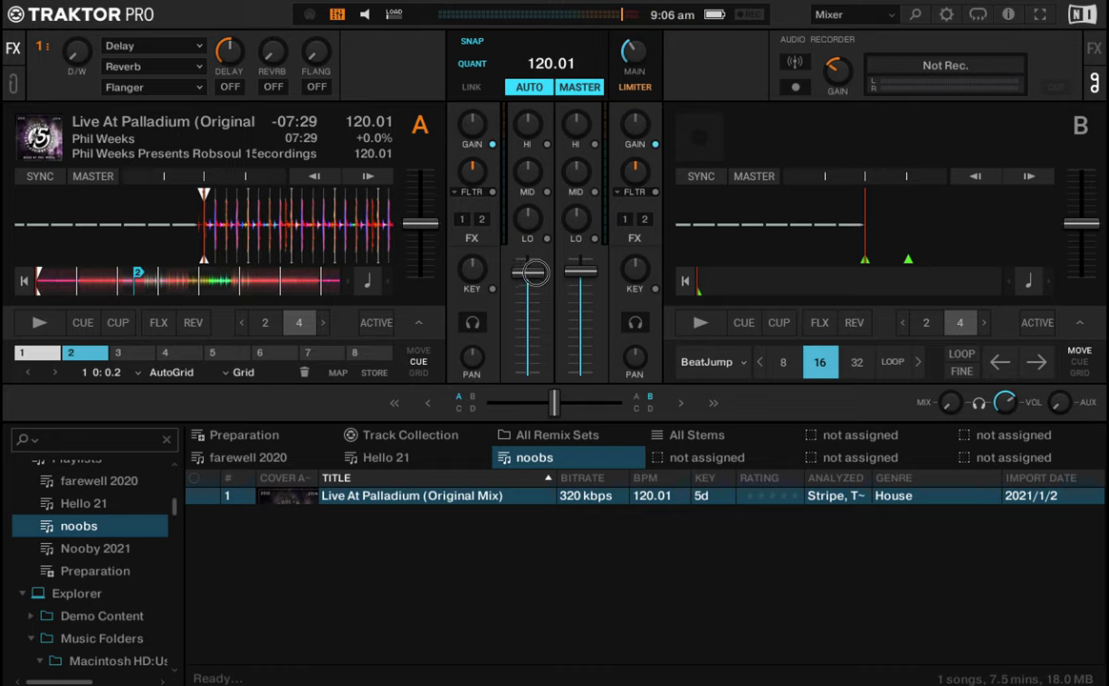
Lower the volume faders of channels A and B slightly and preview deck A from its cue point.
{"action": "left_click_drag", "start_coordinate": [534, 273], "coordinate": [577, 277]}
{"action": "left_click", "coordinate": [584, 272]}
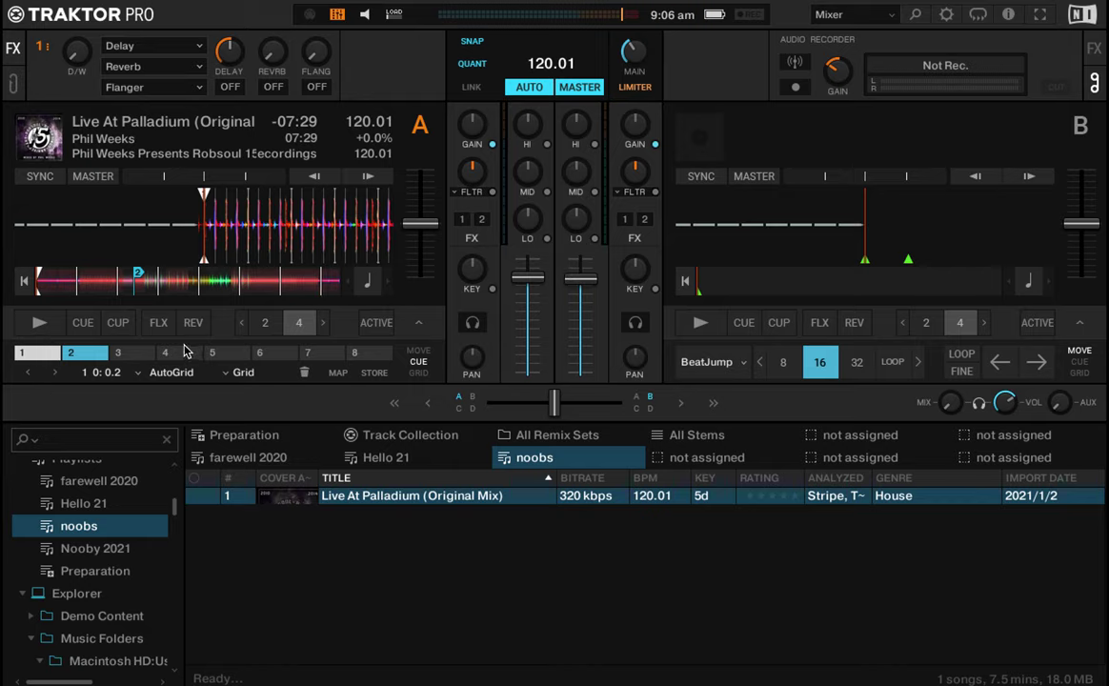
{"action": "left_click", "coordinate": [83, 323]}
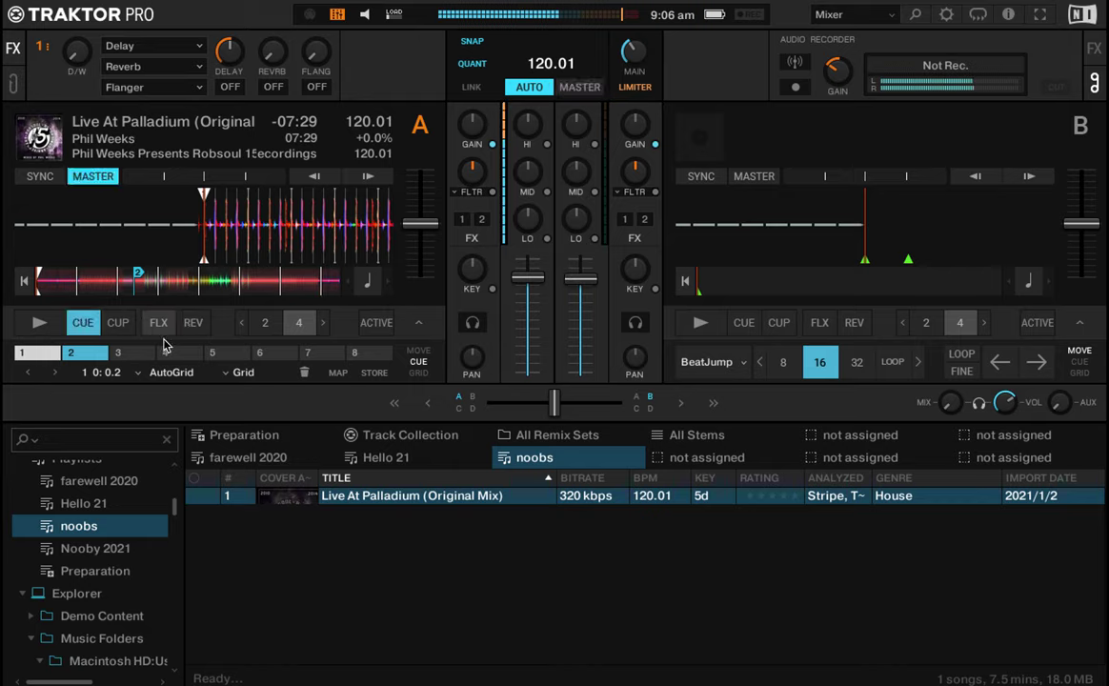
{"action": "left_click", "coordinate": [82, 323]}
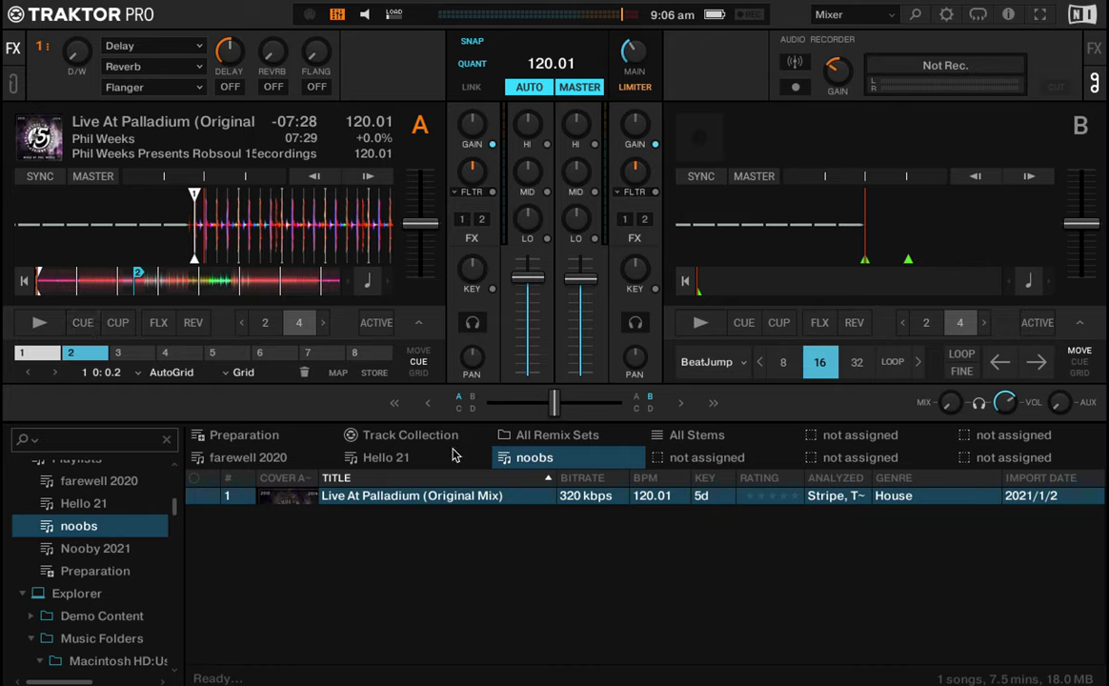
Load the track Summer Bloom from the farewell 2020 playlist into deck B.
{"action": "left_click_drag", "start_coordinate": [319, 495], "coordinate": [823, 225]}
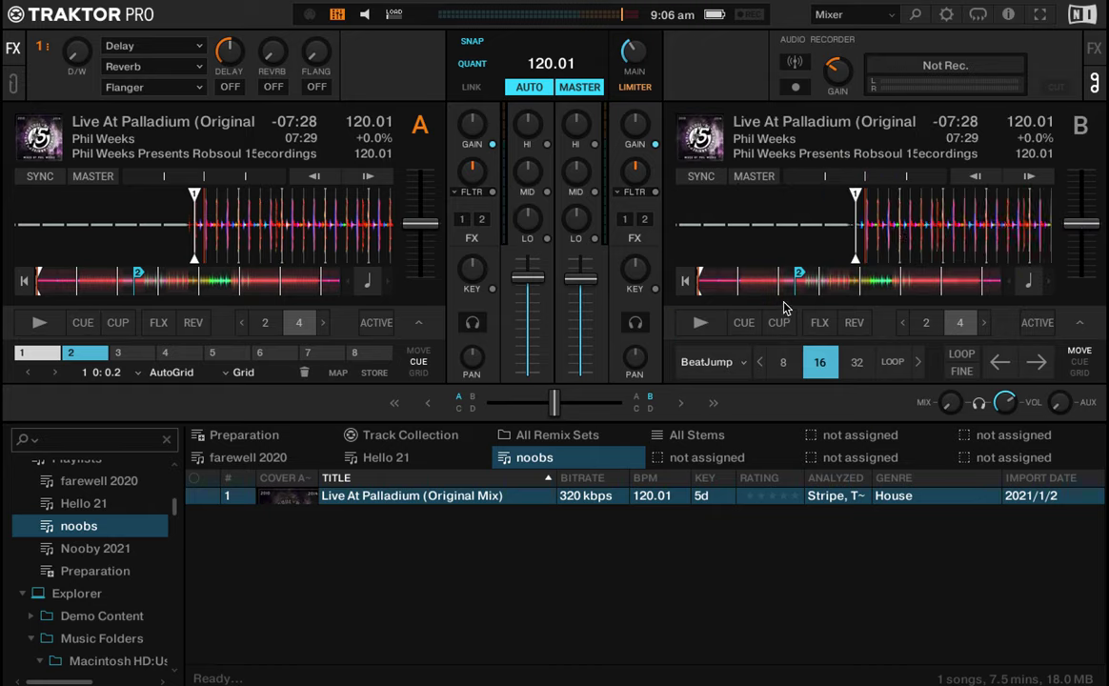
{"action": "scroll", "coordinate": [79, 524], "scroll_direction": "down", "scroll_amount": 5}
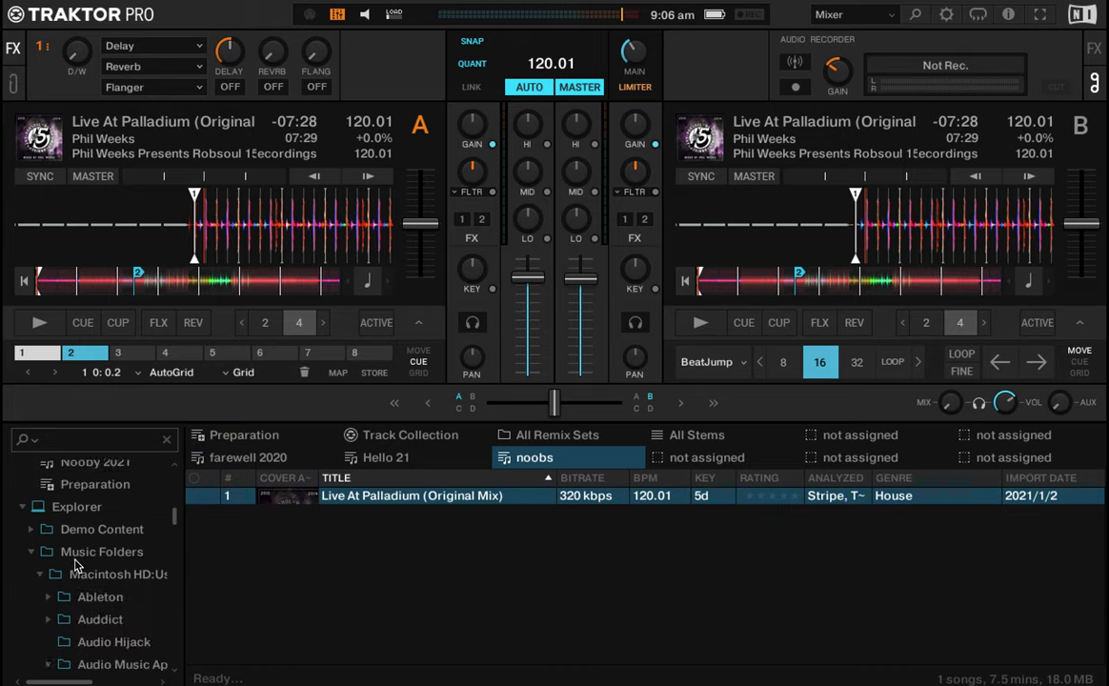
{"action": "left_click", "coordinate": [250, 457]}
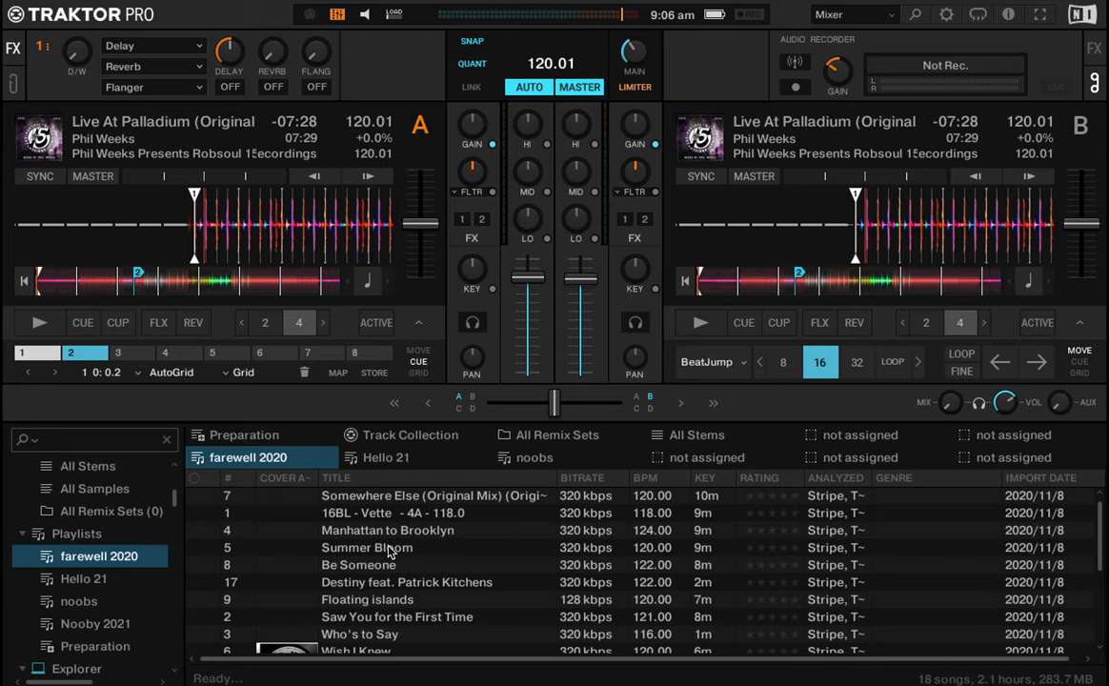
{"action": "left_click_drag", "start_coordinate": [367, 547], "coordinate": [856, 221]}
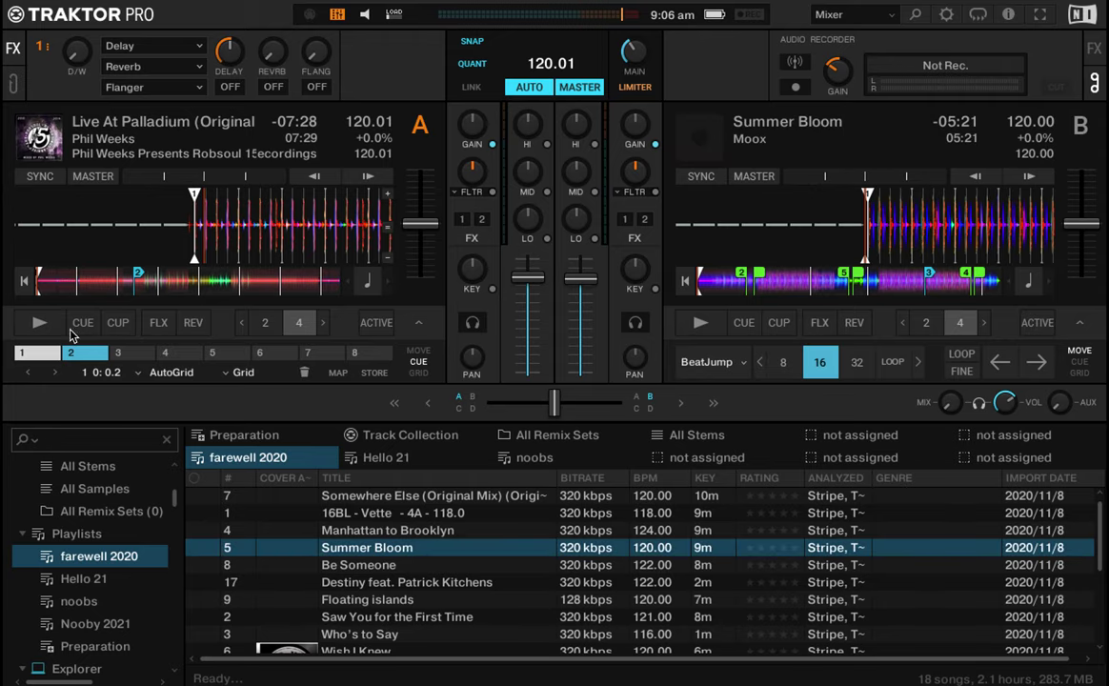
Trigger hotcues 1 and 2 on deck A, and store hotcues 3 and 4 at the position of hotcue 2.
{"action": "left_click", "coordinate": [41, 354]}
{"action": "left_click", "coordinate": [84, 353]}
{"action": "left_click", "coordinate": [130, 354]}
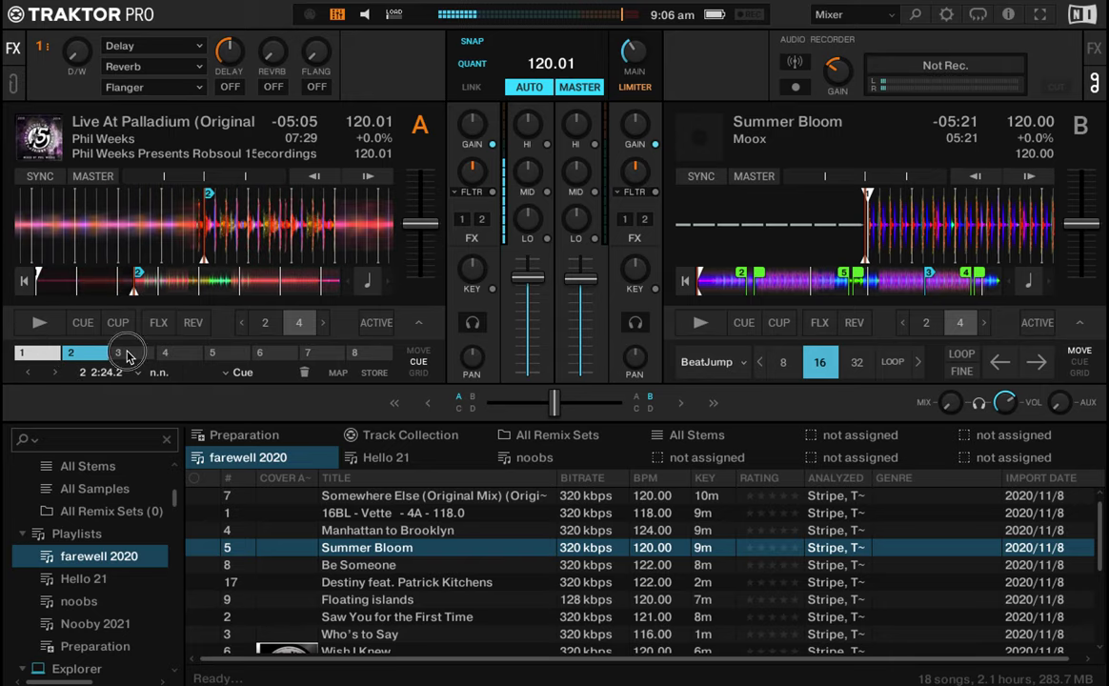
{"action": "left_click", "coordinate": [184, 354]}
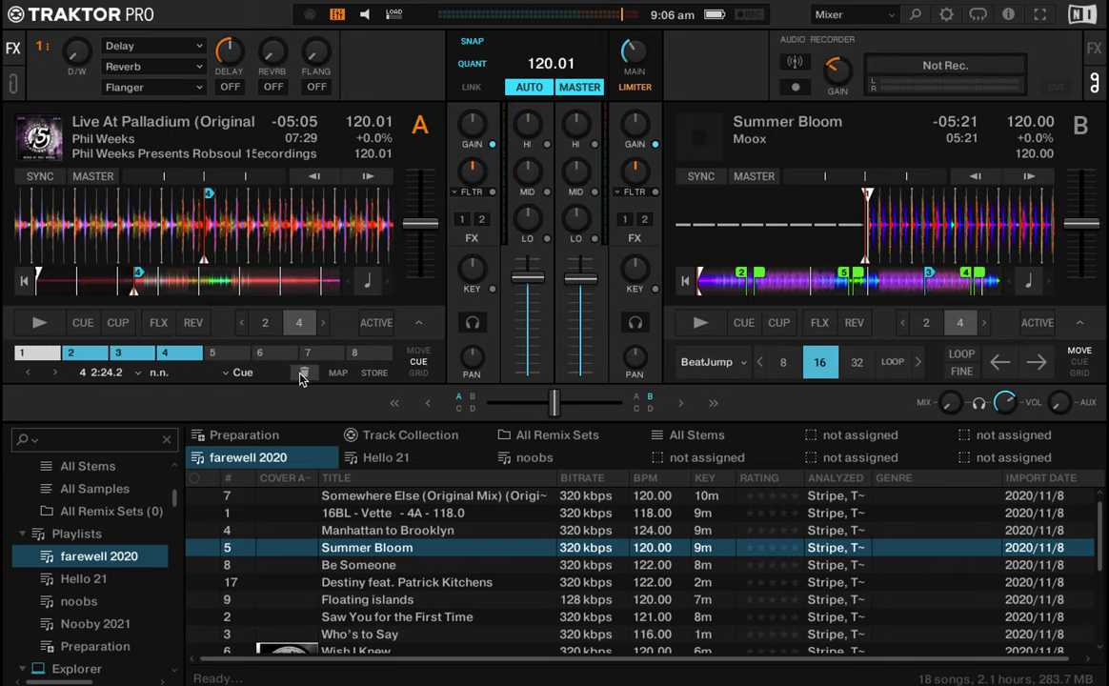
Delete hotcues 4, 3 and 2 from deck A.
{"action": "left_click", "coordinate": [304, 372]}
{"action": "left_click", "coordinate": [141, 356]}
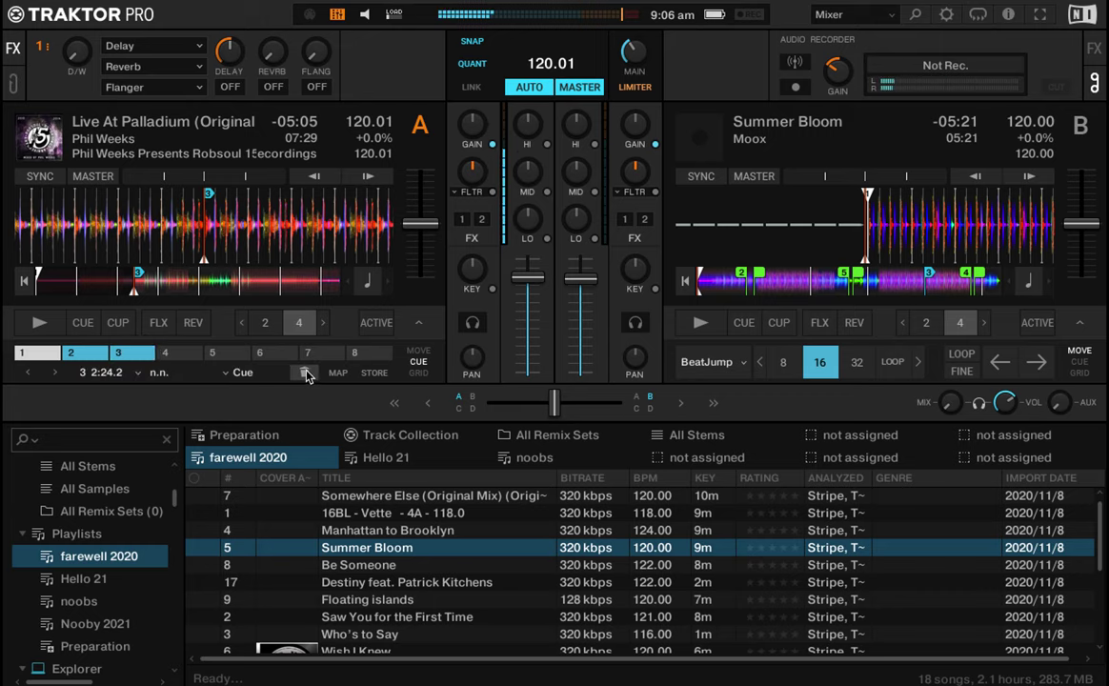
{"action": "left_click", "coordinate": [304, 373]}
{"action": "left_click", "coordinate": [96, 355]}
{"action": "left_click", "coordinate": [304, 372]}
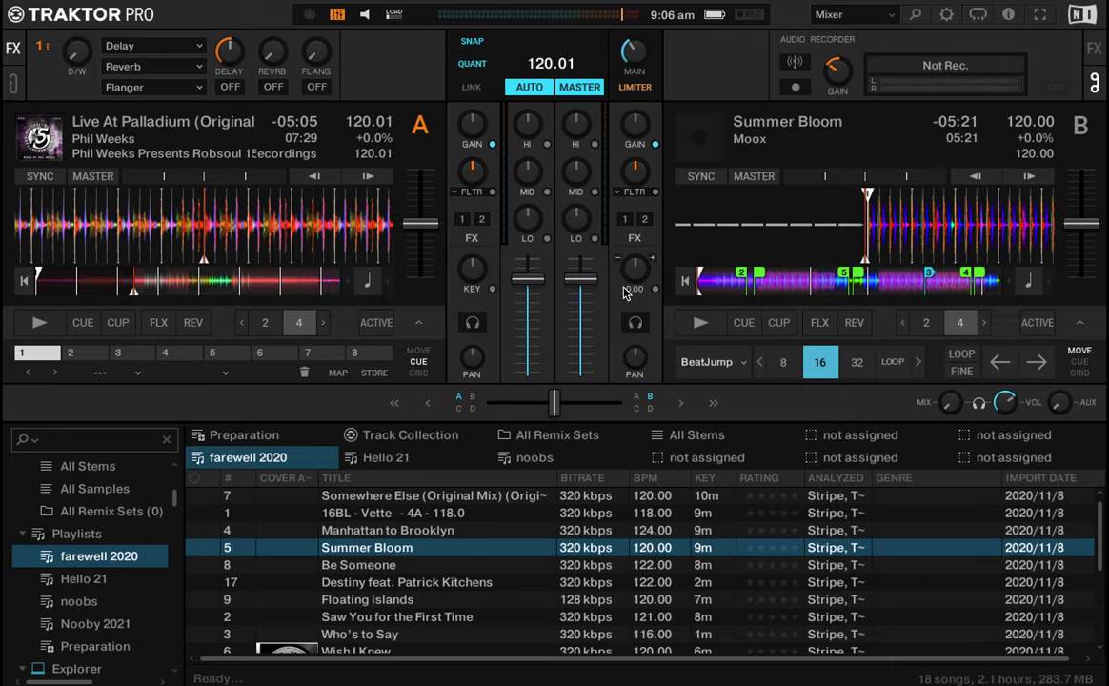
Return deck A to hotcue 1 and examine the start of its waveform up close.
{"action": "left_click", "coordinate": [36, 360]}
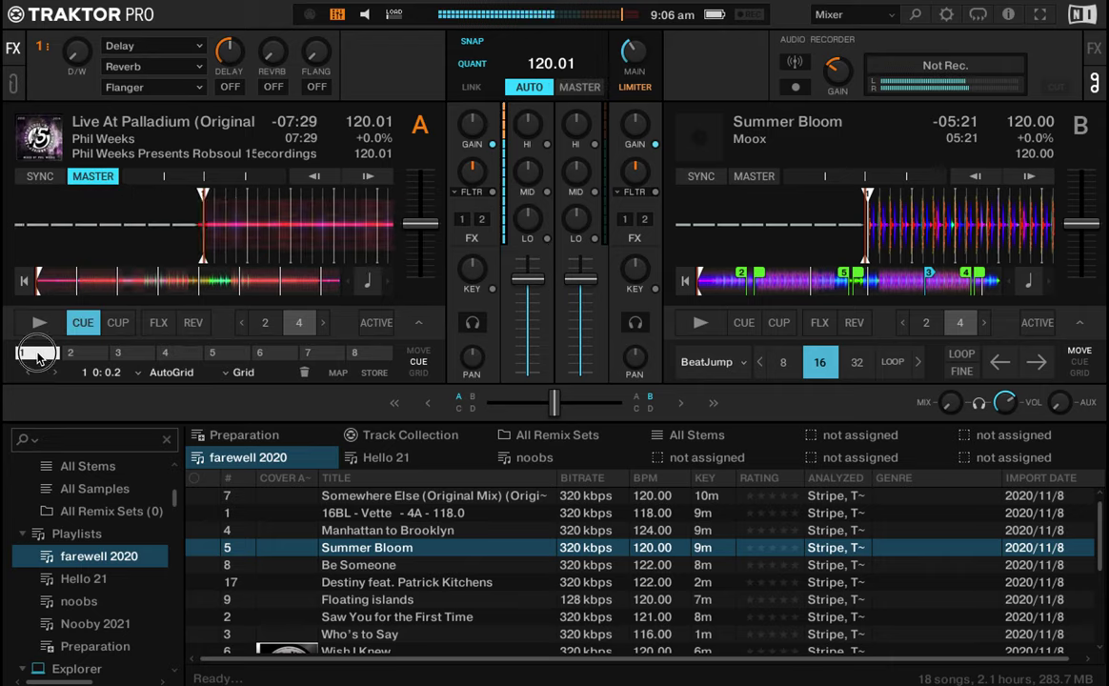
{"action": "left_click", "coordinate": [387, 197]}
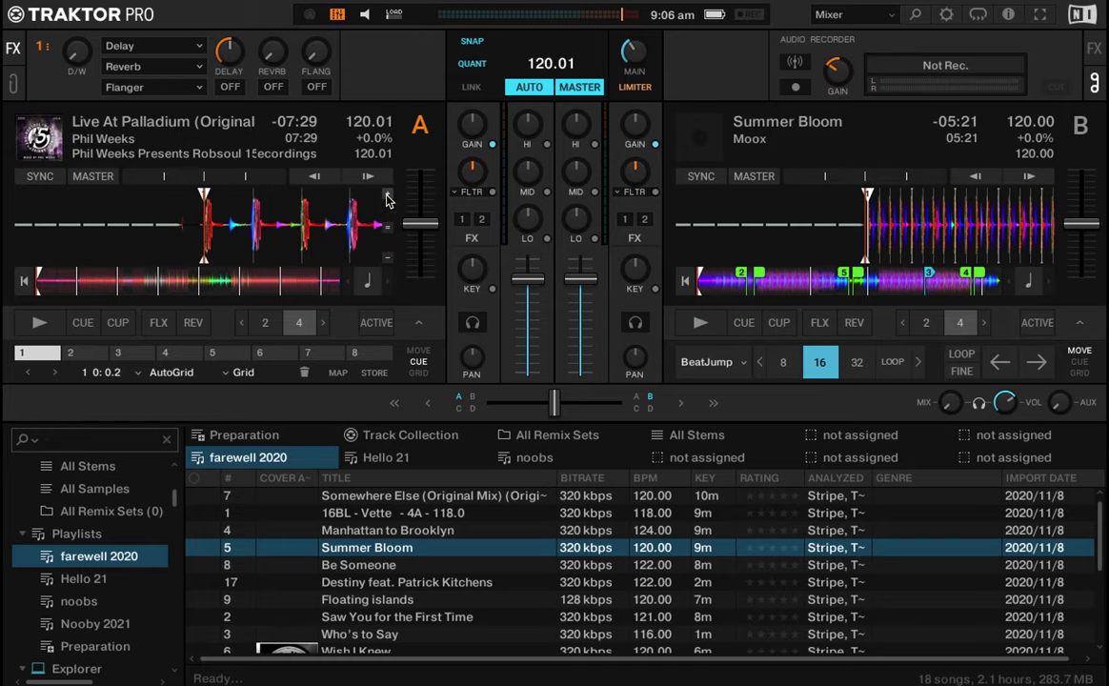
{"action": "left_click", "coordinate": [387, 198]}
{"action": "left_click", "coordinate": [387, 197]}
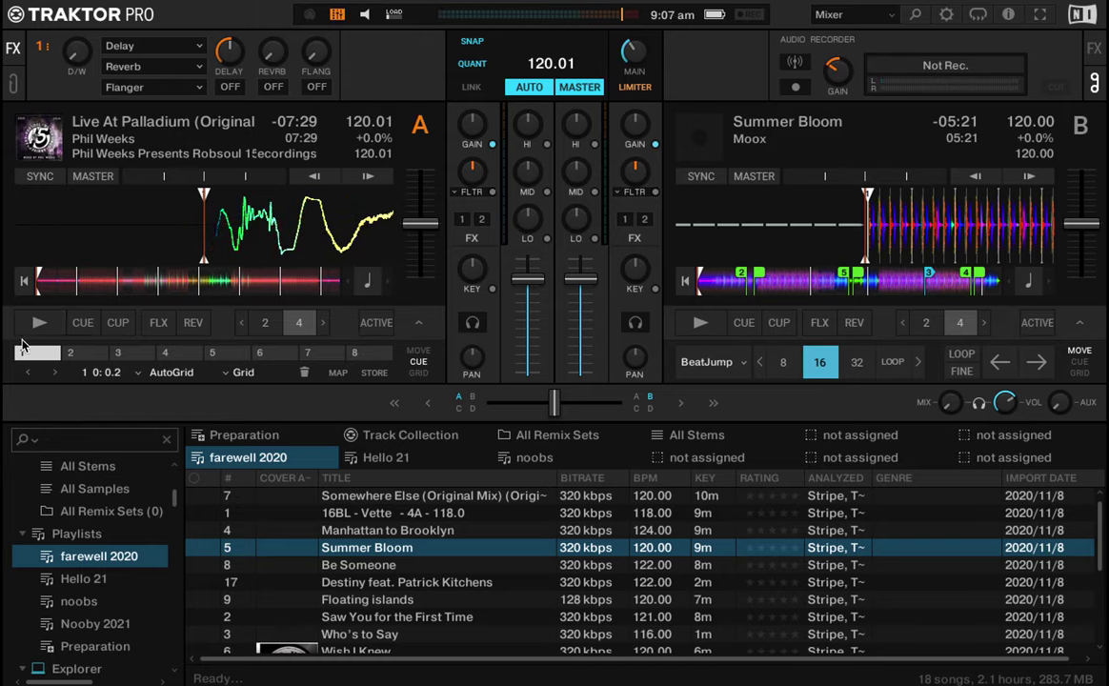
{"action": "left_click", "coordinate": [386, 255]}
{"action": "left_click", "coordinate": [387, 255]}
{"action": "left_click", "coordinate": [387, 255]}
{"action": "left_click", "coordinate": [387, 258]}
{"action": "left_click", "coordinate": [387, 258]}
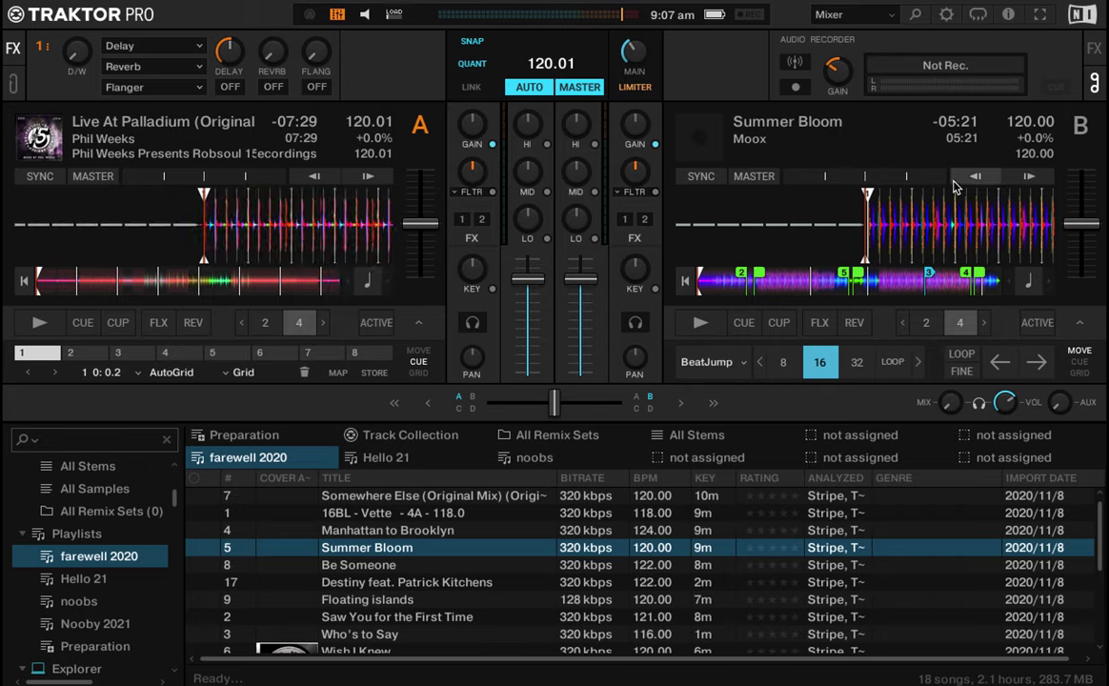
Add a Select/Set+Store Hotcue input to the January keyboard mapping in the Controller Manager preferences and assign it to Deck A.
{"action": "left_click", "coordinate": [946, 16]}
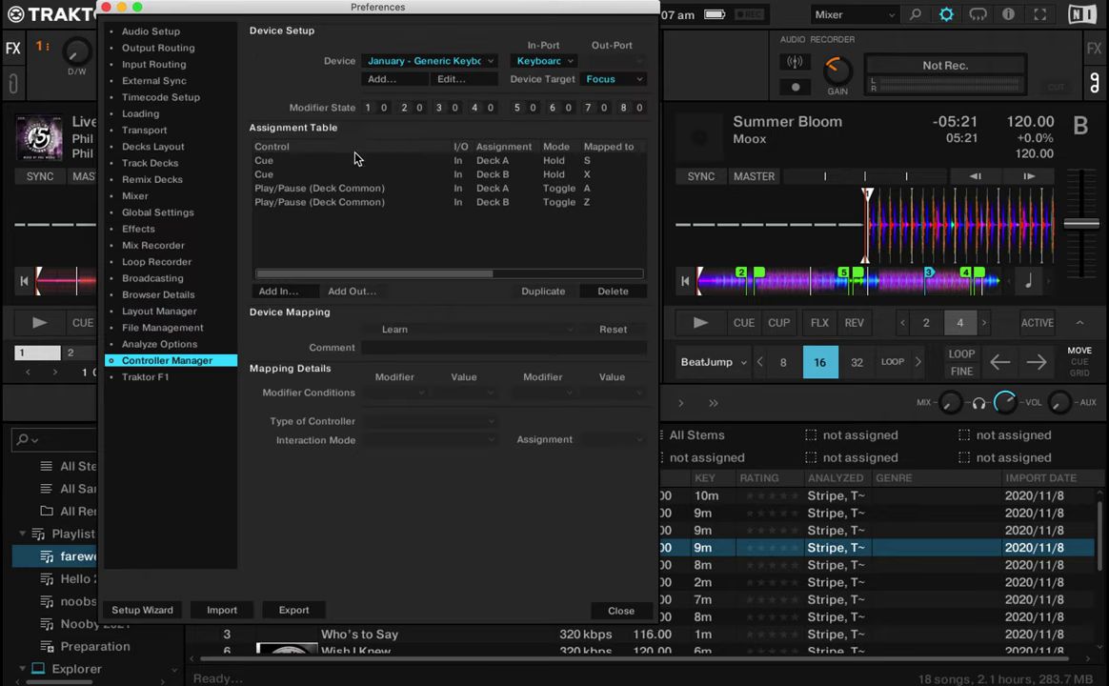
{"action": "left_click", "coordinate": [277, 291]}
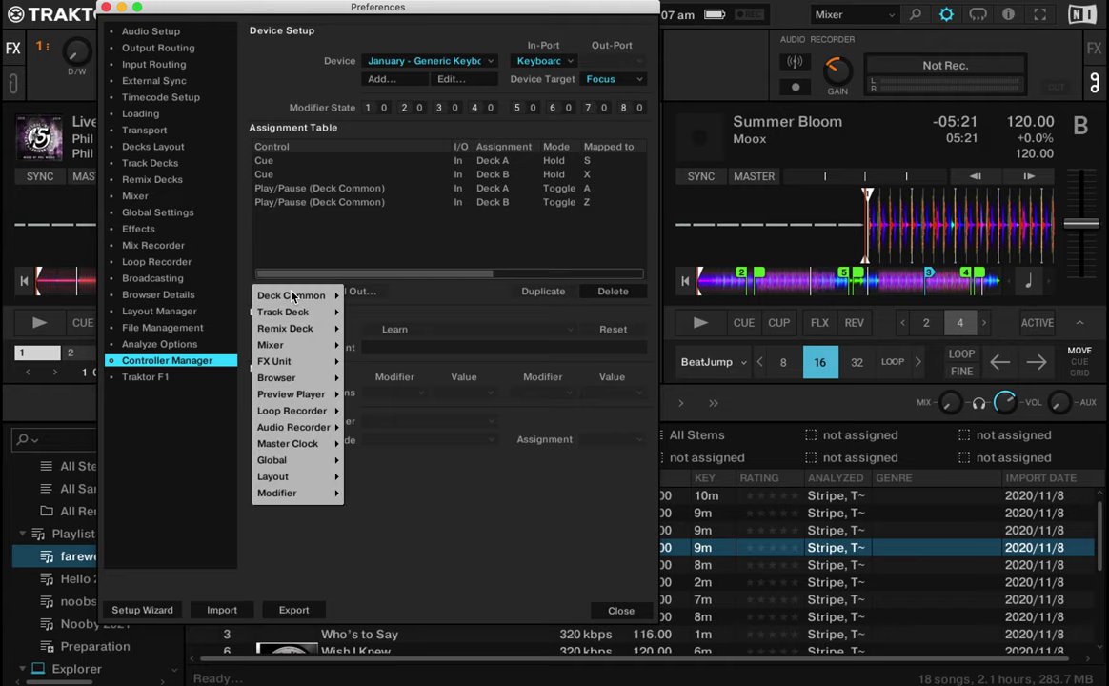
{"action": "mouse_move", "coordinate": [298, 313]}
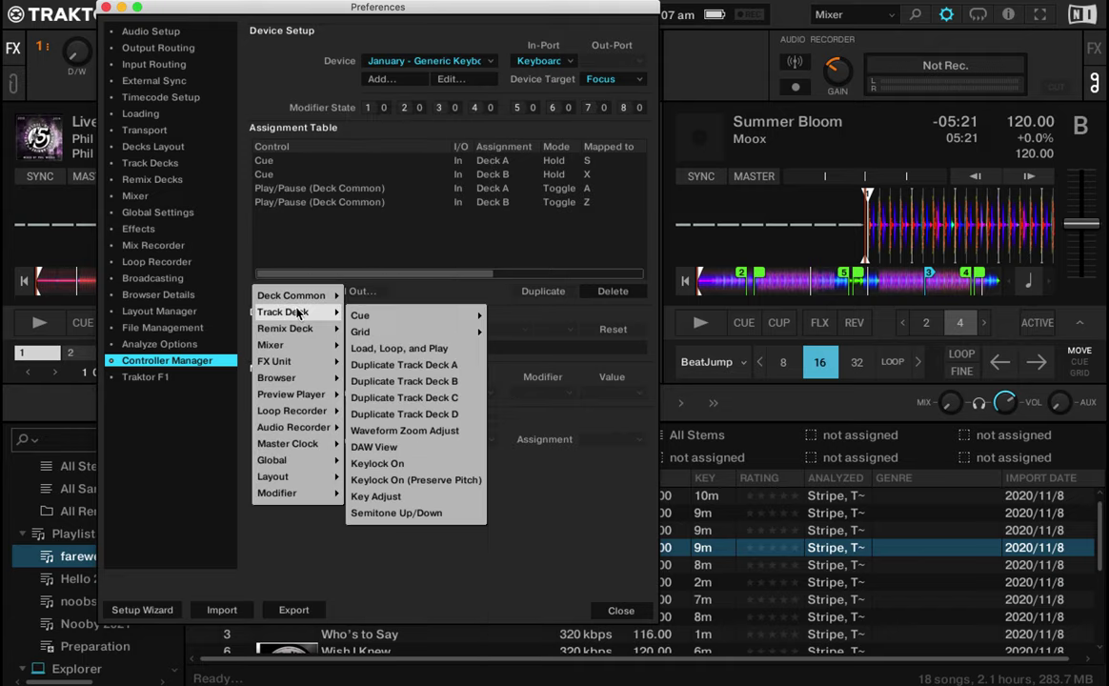
{"action": "mouse_move", "coordinate": [358, 316]}
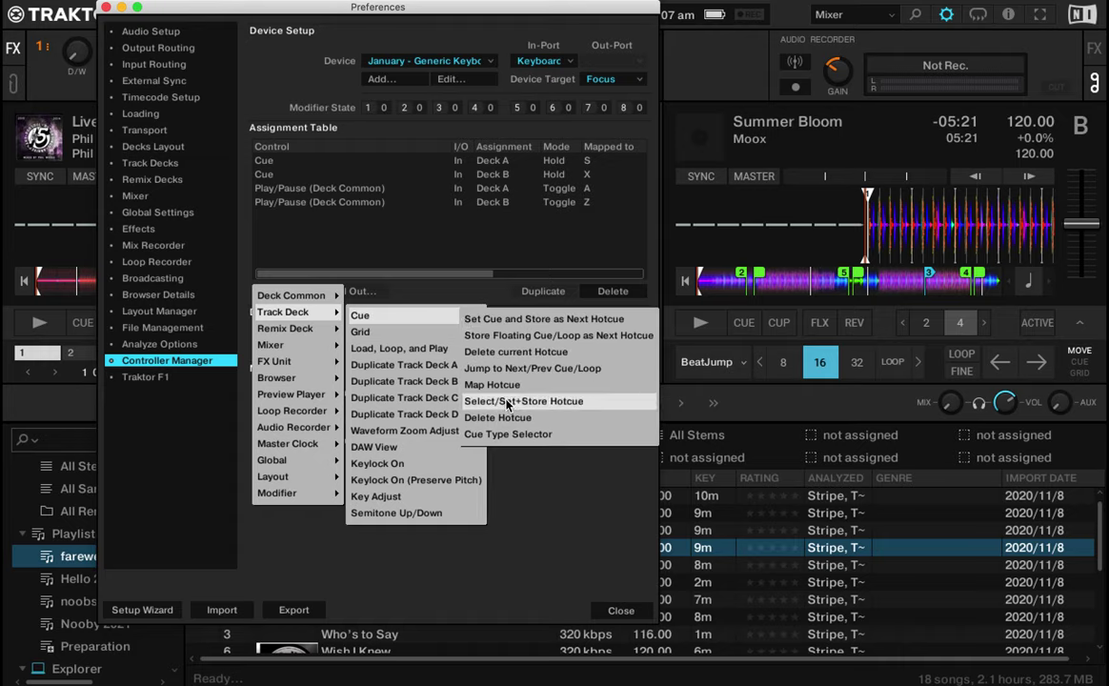
{"action": "left_click", "coordinate": [533, 406]}
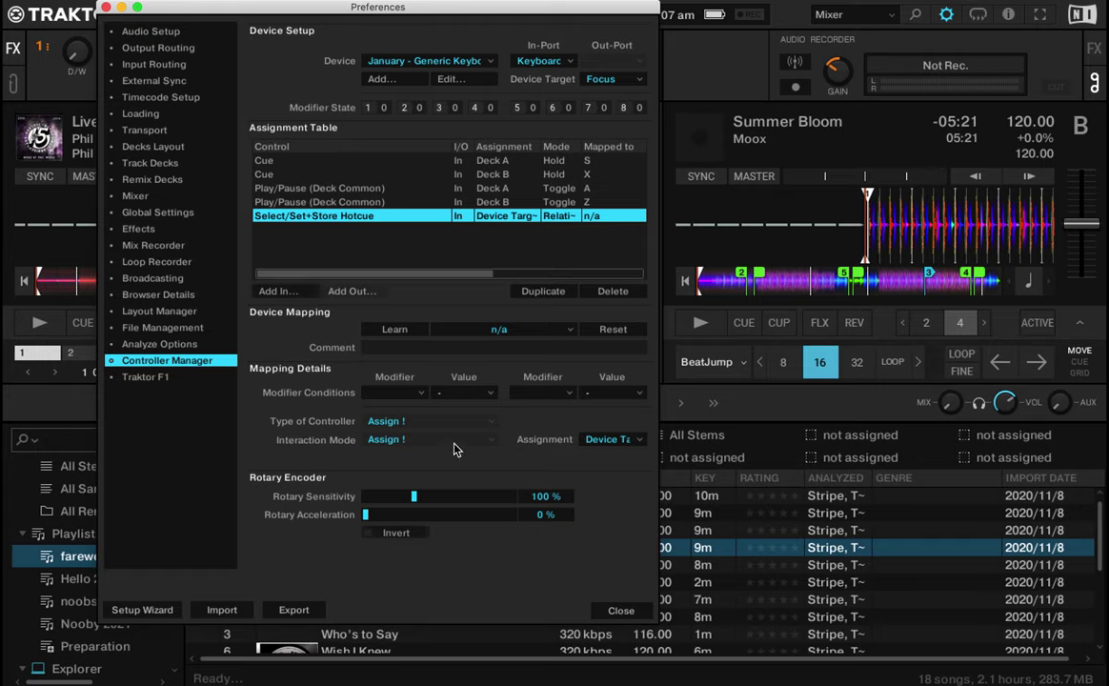
{"action": "left_click", "coordinate": [637, 440]}
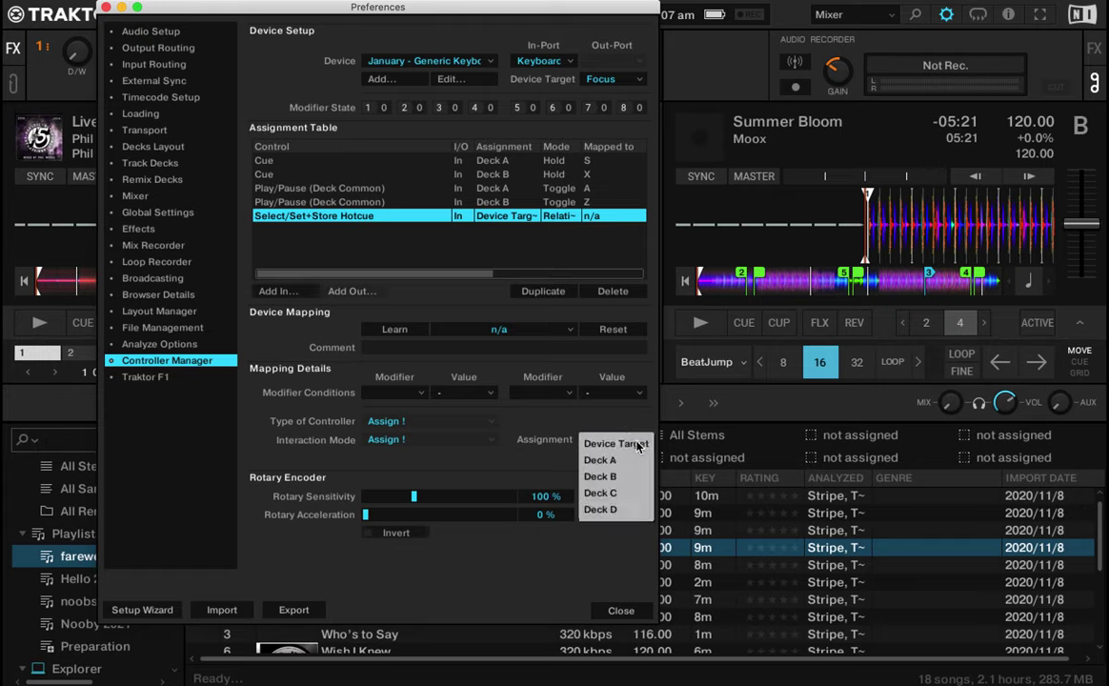
{"action": "left_click", "coordinate": [599, 459]}
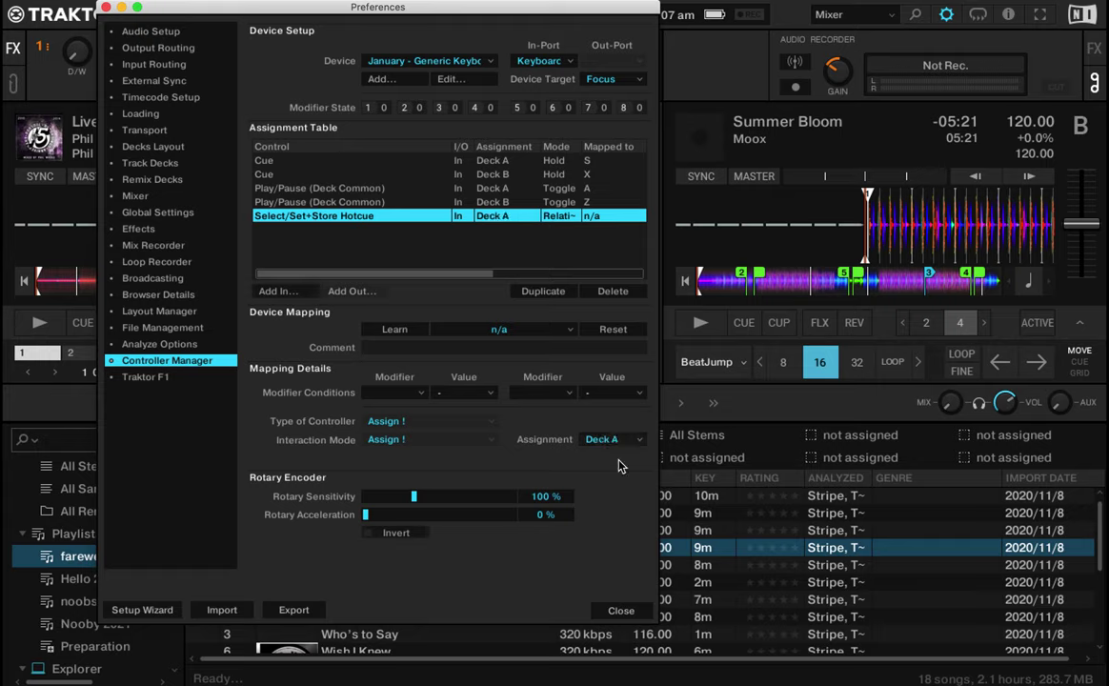
Map the new hotcue control to keyboard key 1 with the value HotCue 1.
{"action": "left_click", "coordinate": [412, 331]}
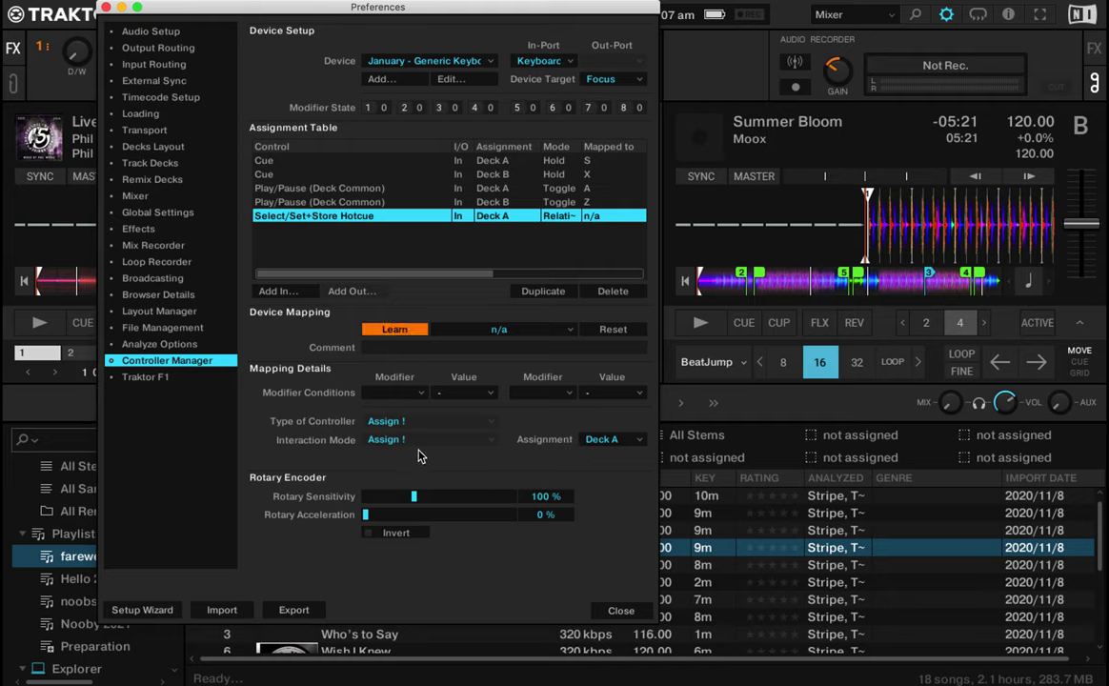
{"action": "key", "text": "1"}
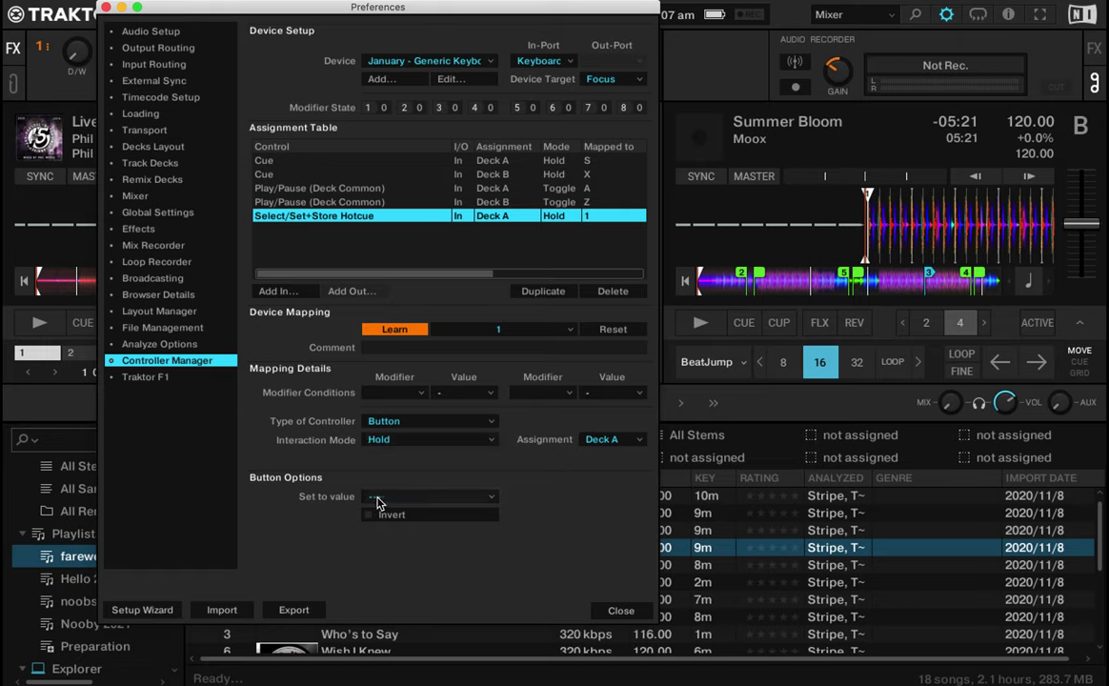
{"action": "left_click", "coordinate": [386, 497]}
{"action": "left_click", "coordinate": [384, 498]}
Duplicate the Deck A hotcue mapping and set the copy to HotCue 2 on keyboard key 2.
{"action": "left_click_drag", "start_coordinate": [371, 5], "coordinate": [586, 5]}
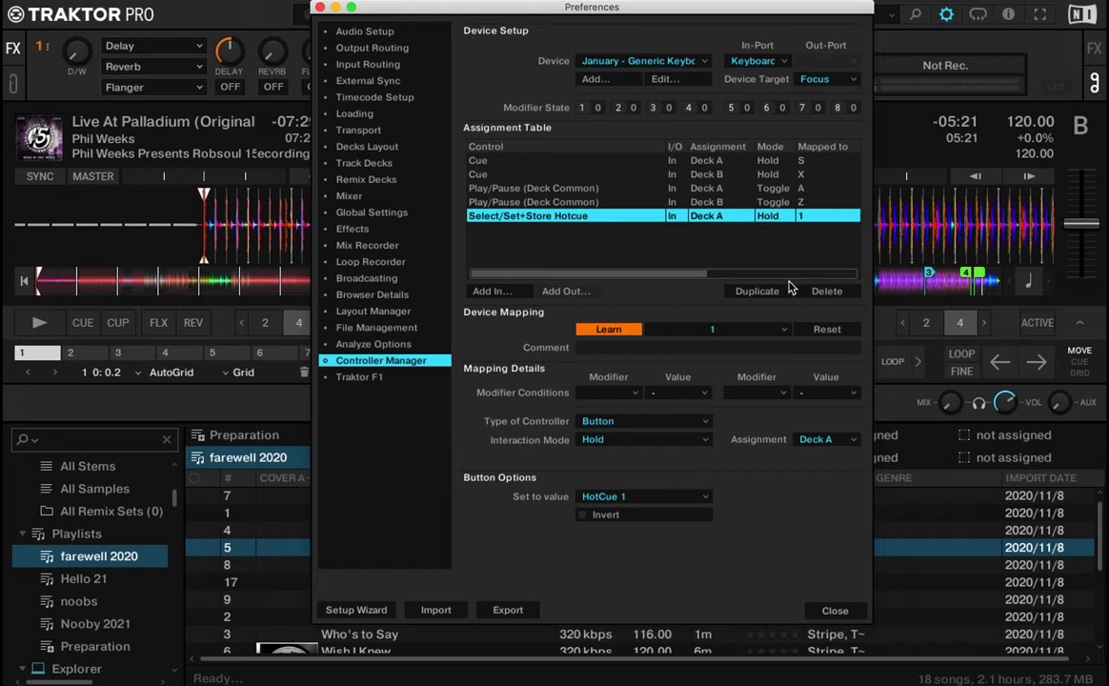
{"action": "left_click", "coordinate": [758, 292]}
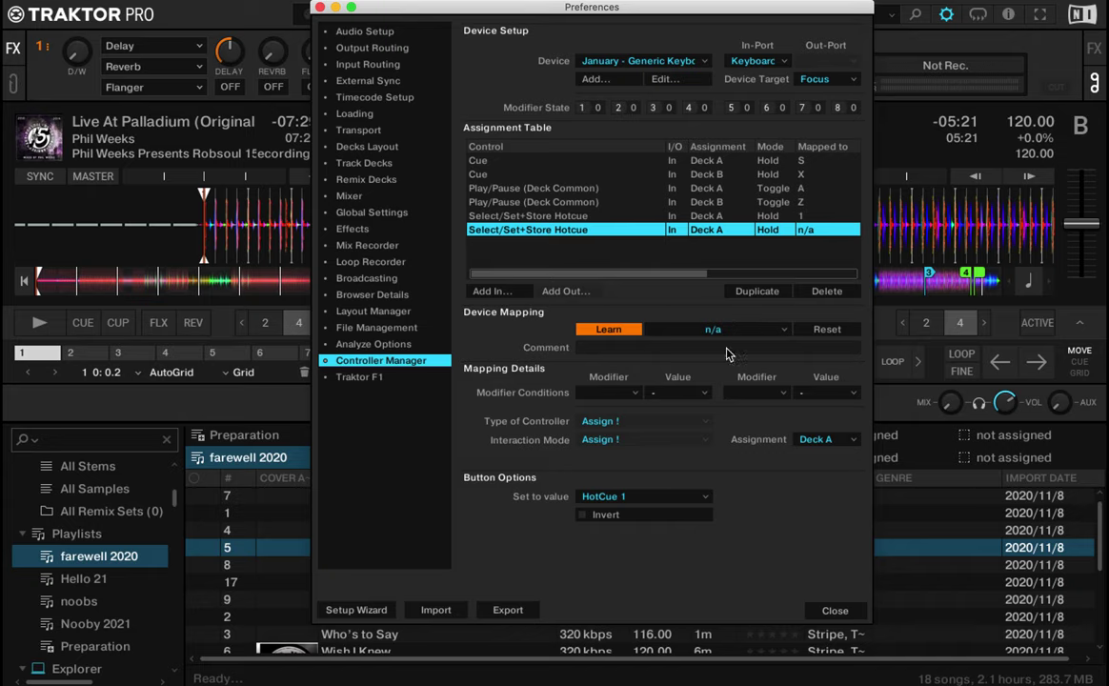
{"action": "left_click", "coordinate": [651, 495]}
{"action": "left_click", "coordinate": [615, 515]}
{"action": "key", "text": "2"}
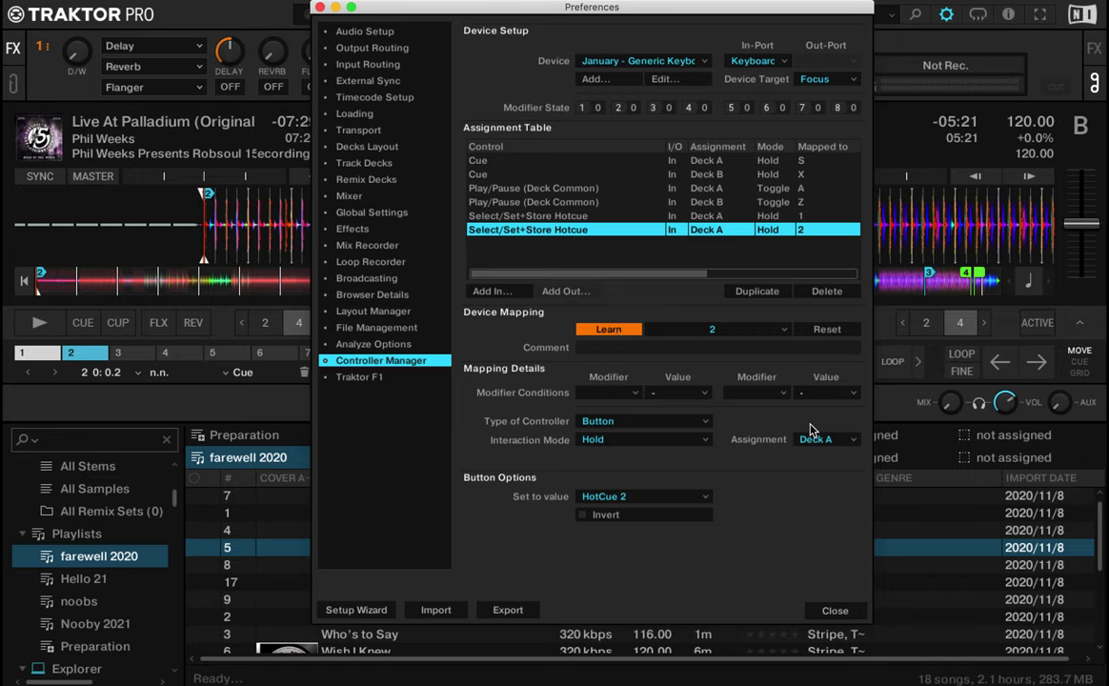
Duplicate the HotCue 2 mapping and set the copy to HotCue 3 on keyboard key 3.
{"action": "left_click", "coordinate": [762, 297]}
{"action": "left_click", "coordinate": [631, 499]}
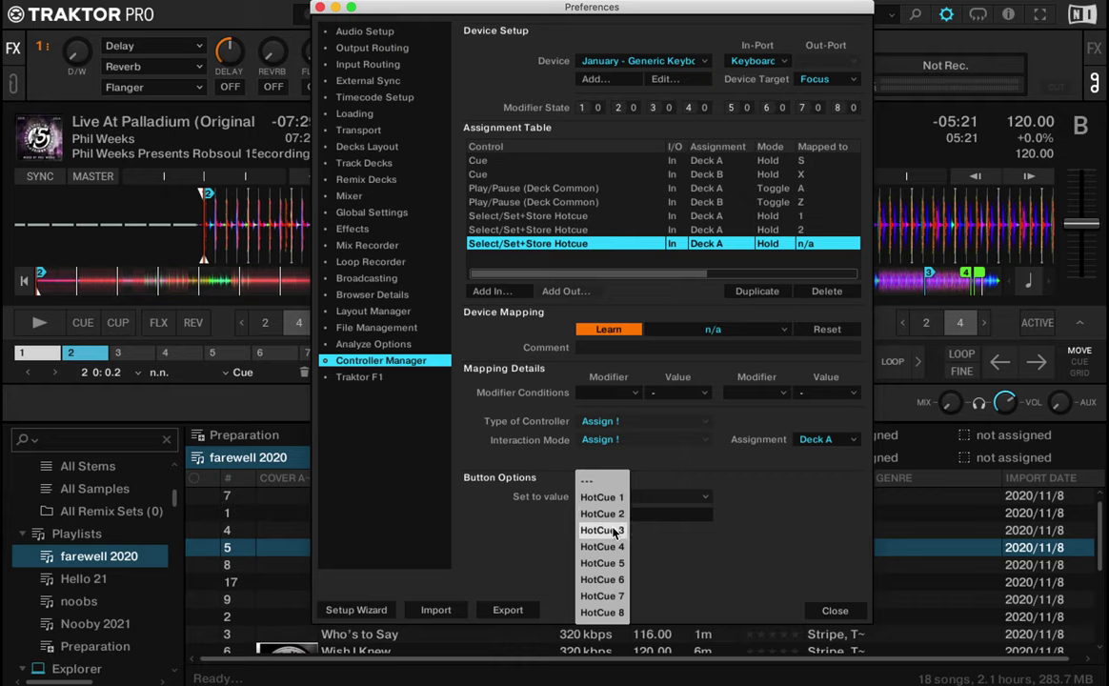
{"action": "left_click", "coordinate": [612, 515]}
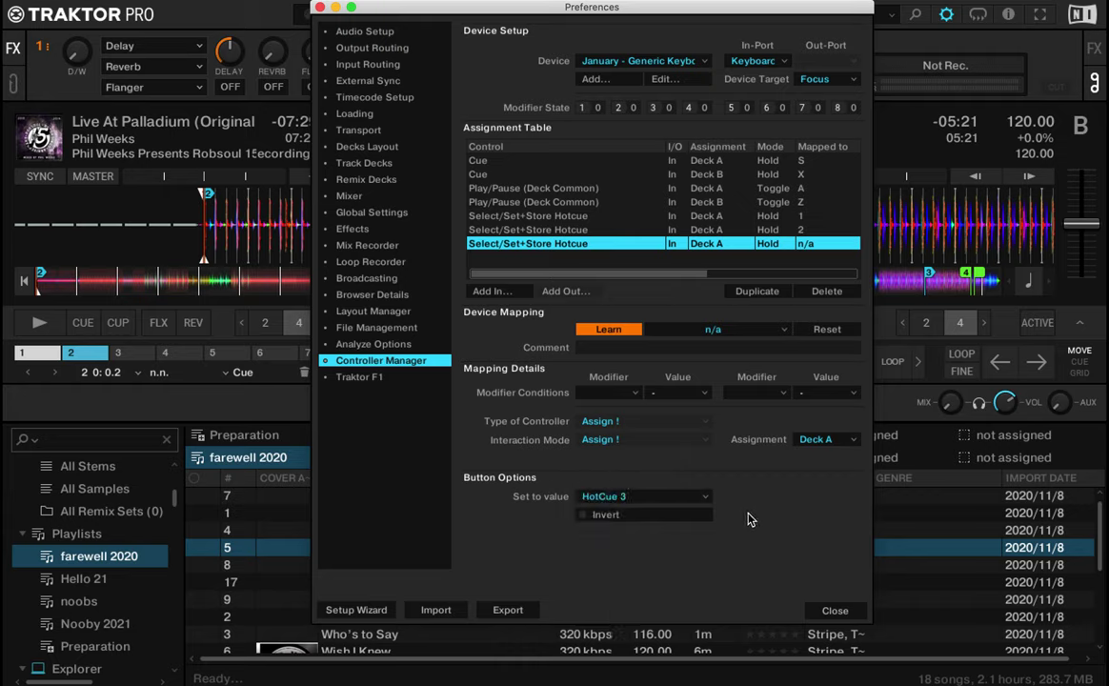
{"action": "key", "text": "3"}
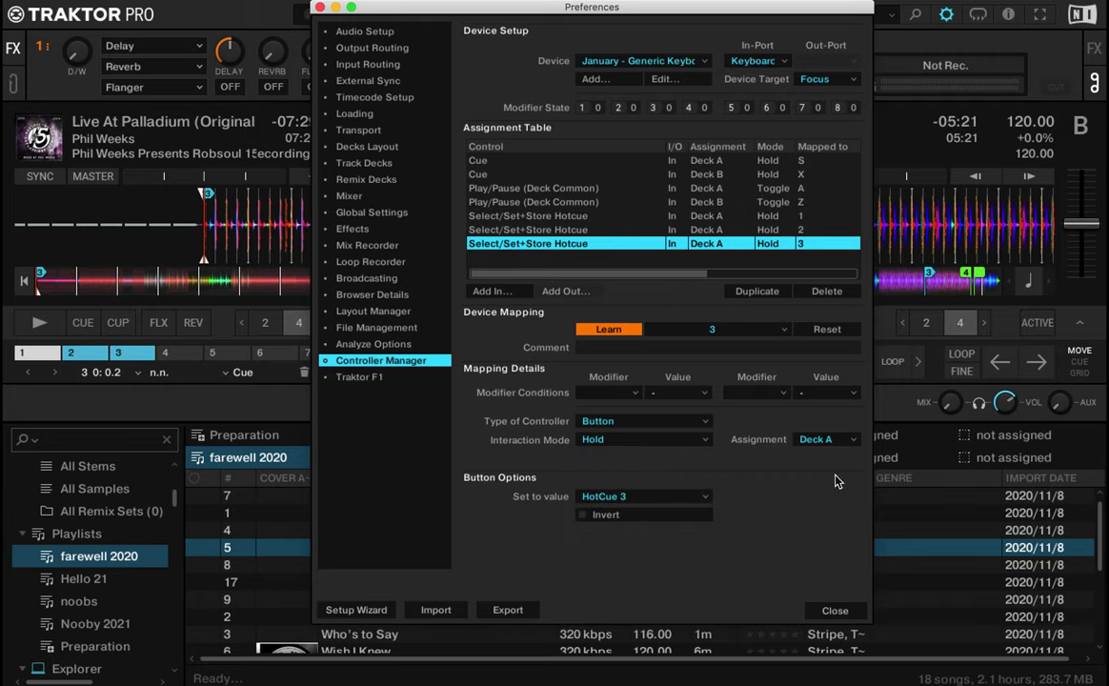
Duplicate the HotCue 3 mapping and set the copy to HotCue 4 on keyboard key 4.
{"action": "left_click", "coordinate": [748, 293]}
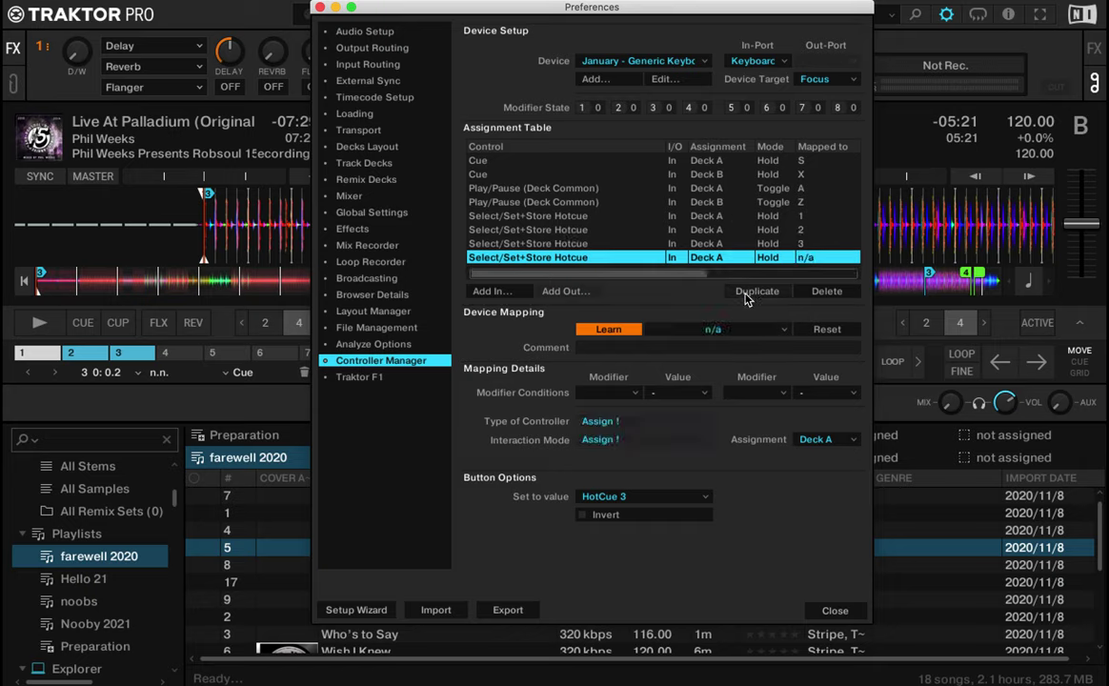
{"action": "left_click", "coordinate": [639, 496]}
{"action": "left_click", "coordinate": [606, 548]}
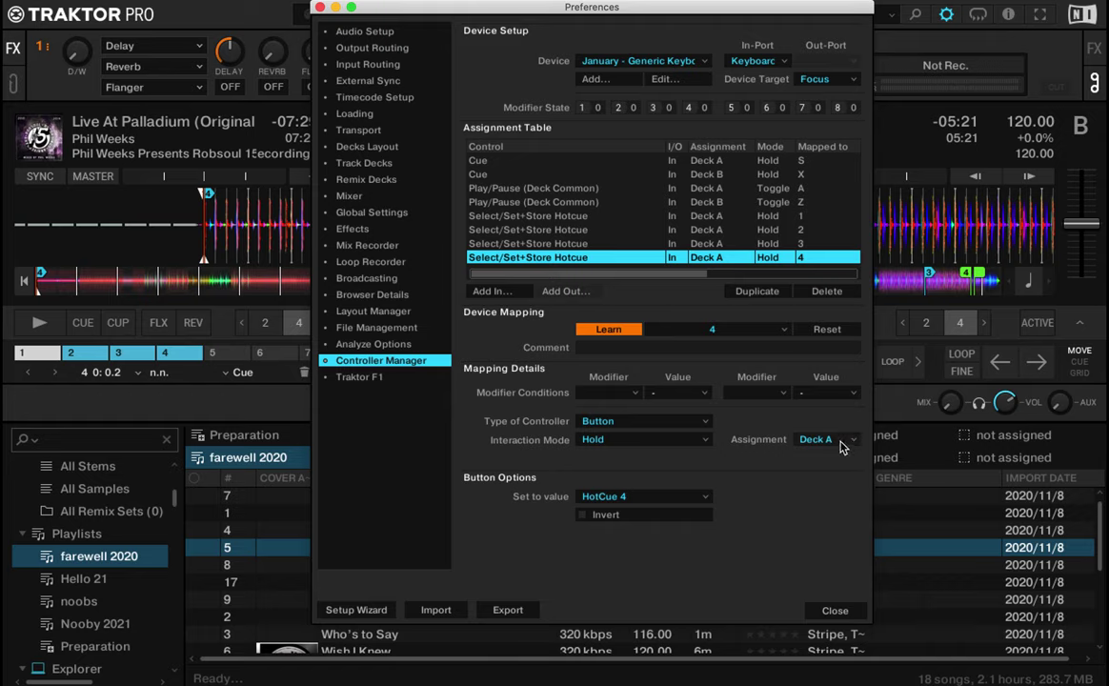
Duplicate the Deck A HotCue 4 mapping and set the copy to HotCue 1 on Deck A, mapped to keyboard key Q.
{"action": "left_click", "coordinate": [738, 297]}
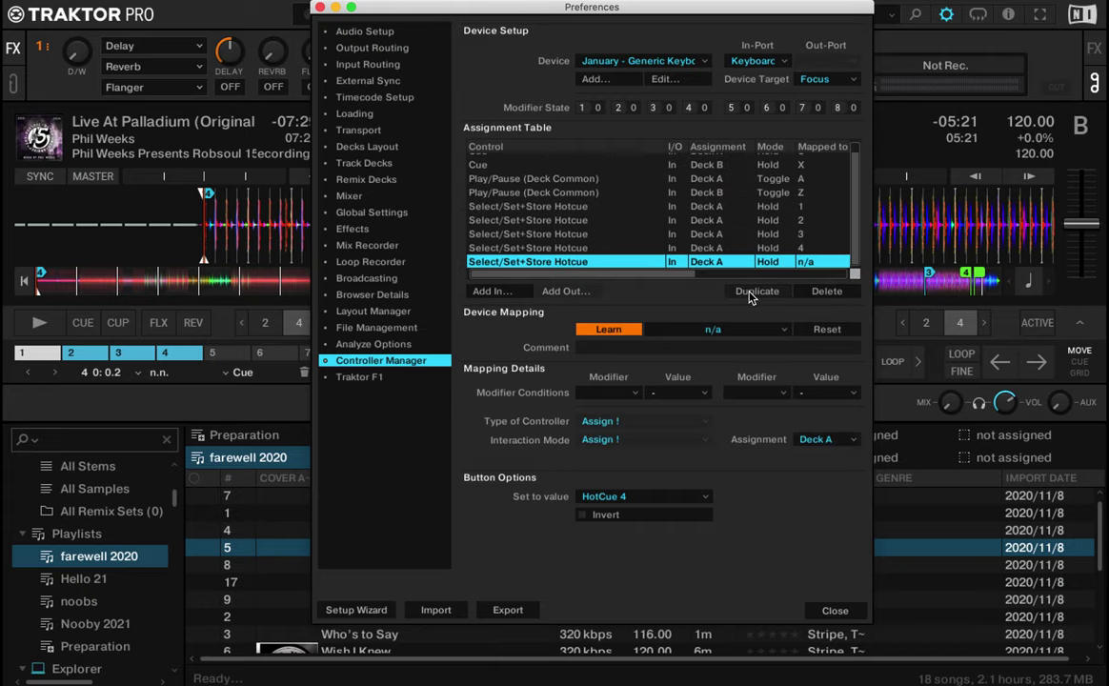
{"action": "left_click", "coordinate": [818, 439]}
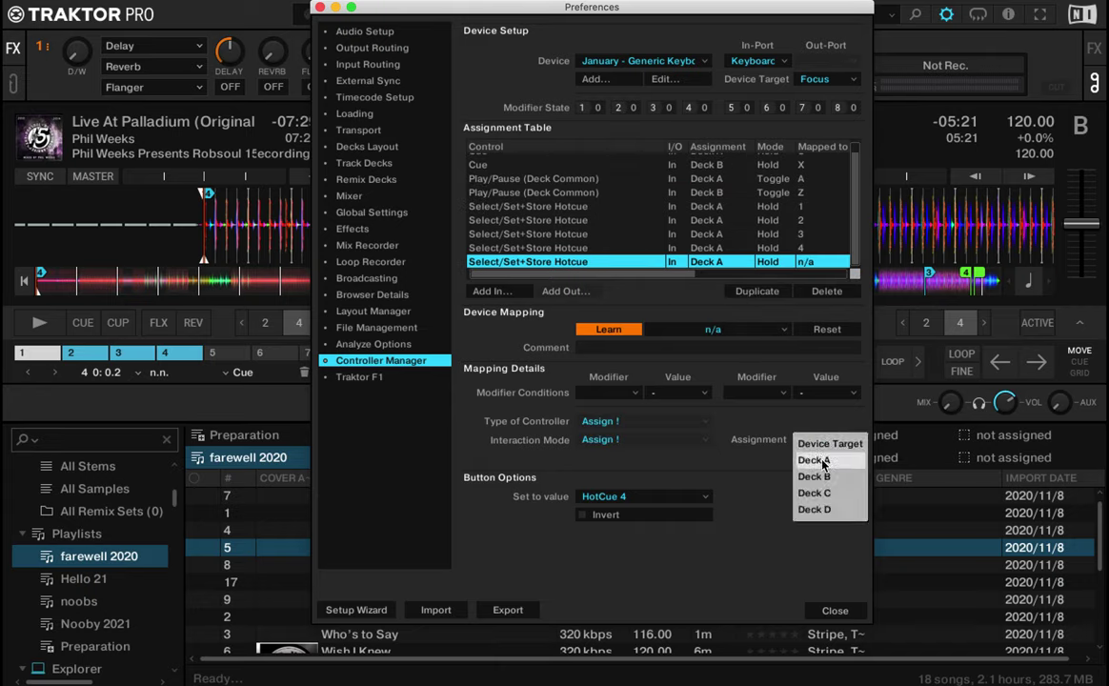
{"action": "left_click", "coordinate": [815, 462]}
{"action": "left_click", "coordinate": [665, 491]}
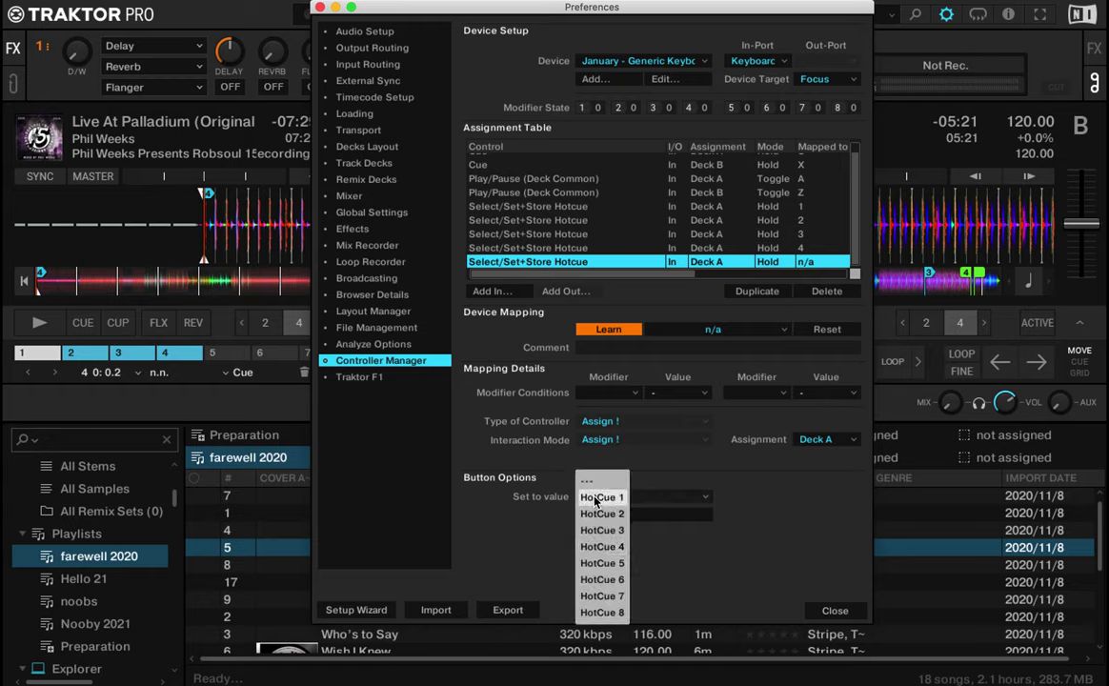
{"action": "left_click", "coordinate": [610, 467]}
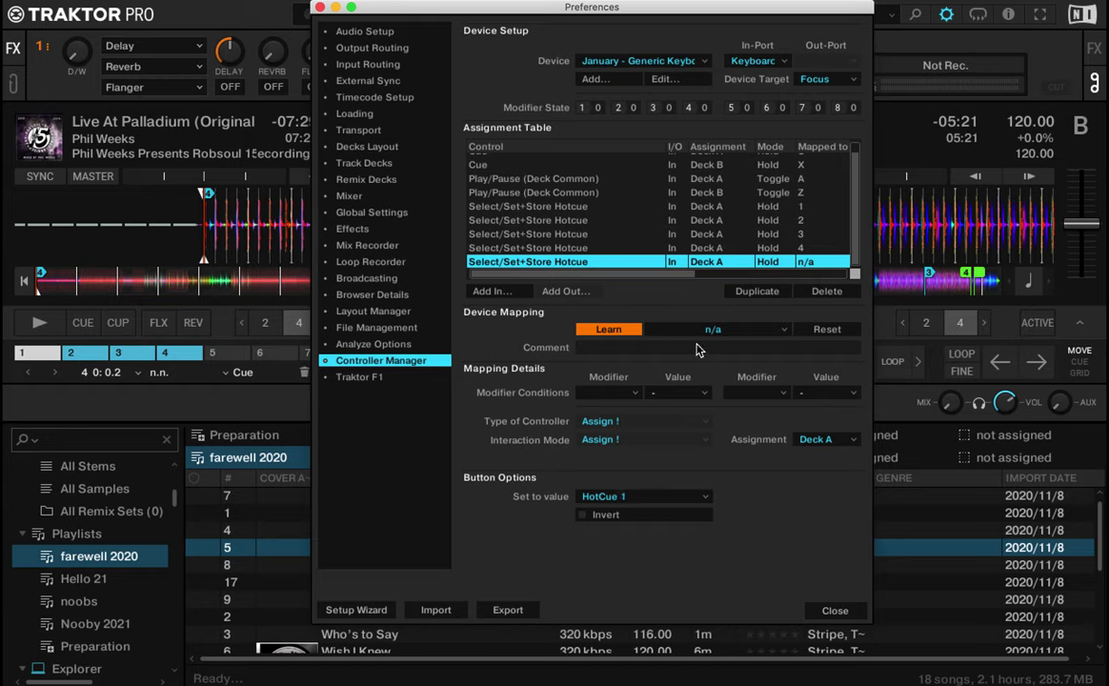
{"action": "key", "text": "q"}
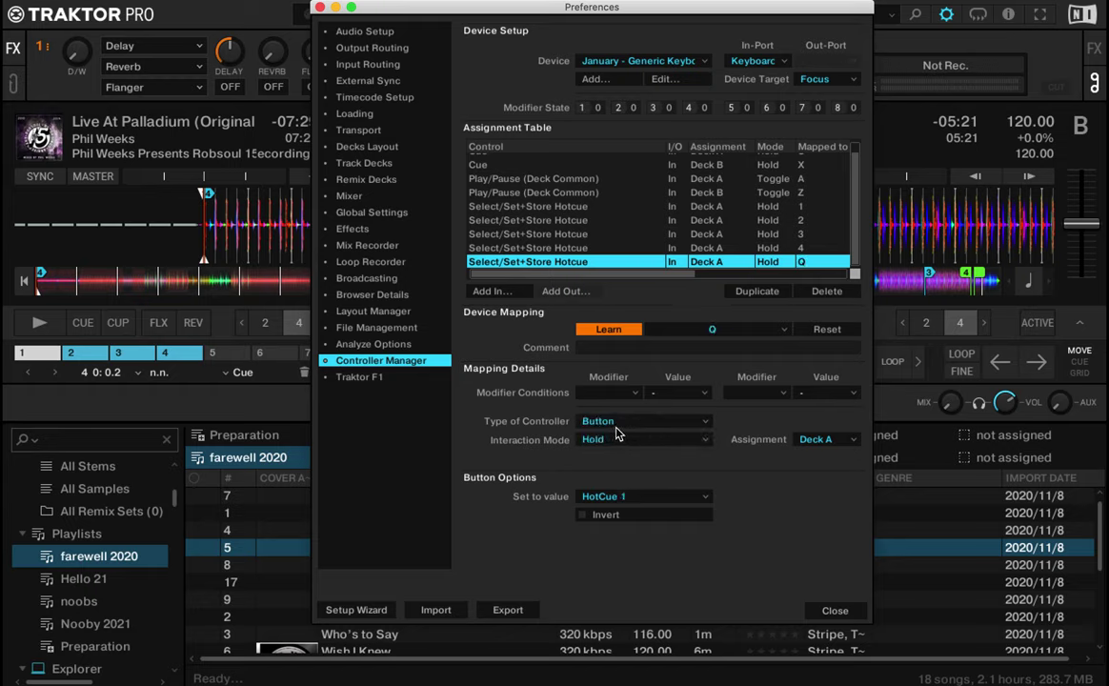
Duplicate the key Q hotcue mapping and set the copy to HotCue 2 on keyboard key W.
{"action": "left_click", "coordinate": [745, 291]}
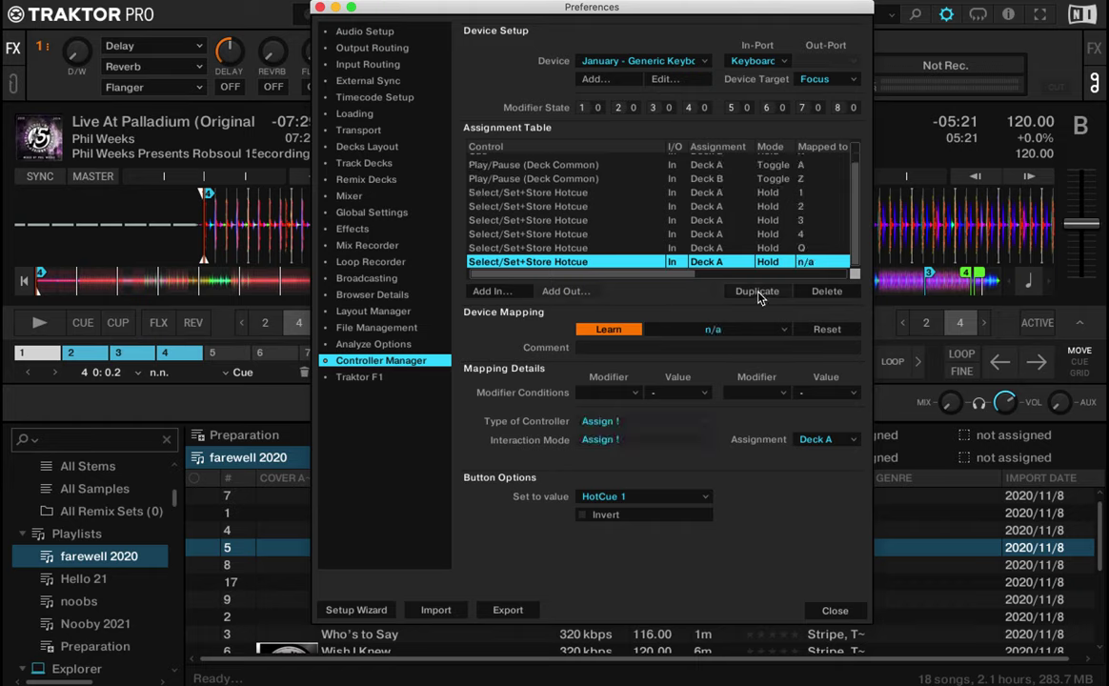
{"action": "left_click", "coordinate": [636, 504]}
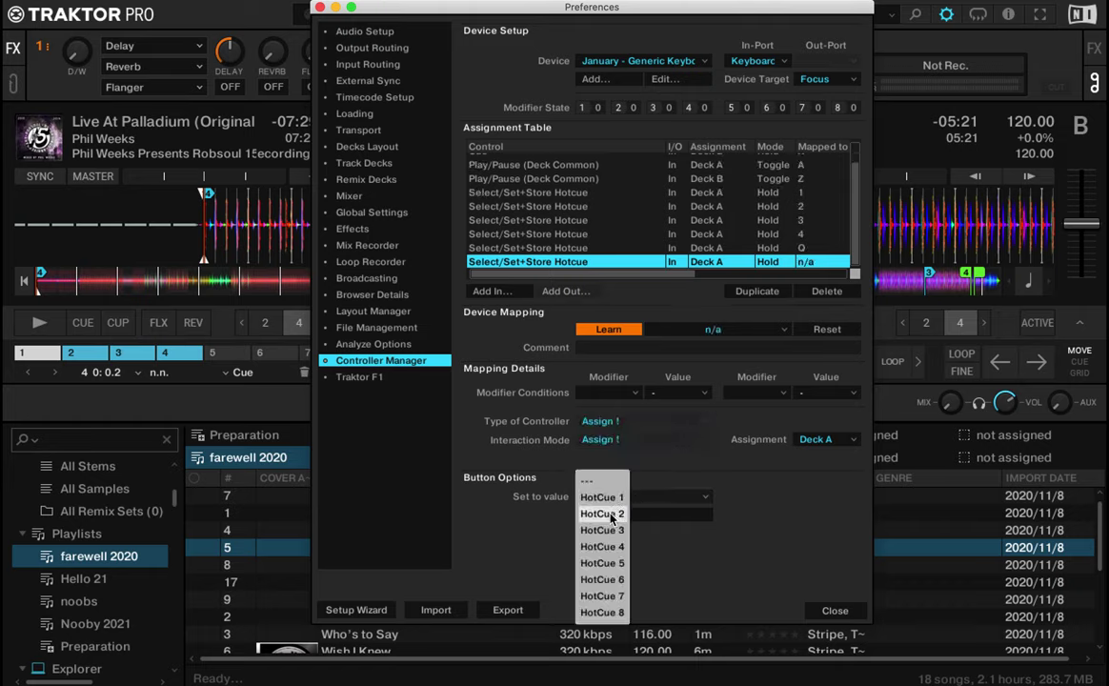
{"action": "left_click", "coordinate": [603, 450]}
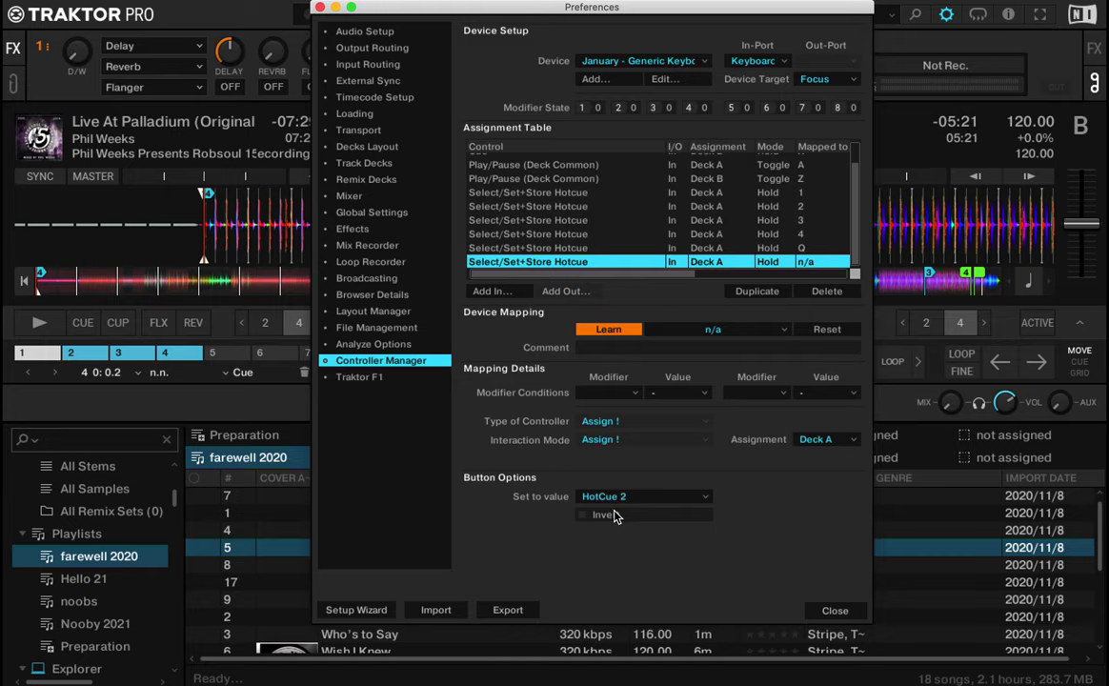
{"action": "key", "text": "w"}
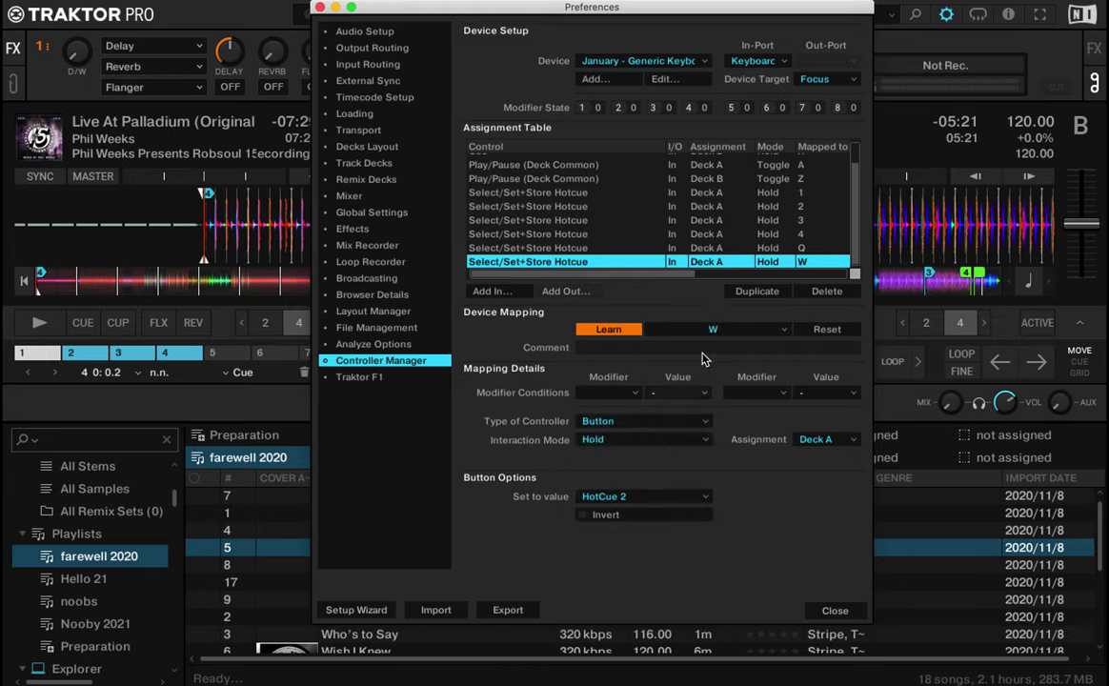
Duplicate the key W hotcue mapping and set the copy to HotCue 3 on keyboard key E.
{"action": "left_click", "coordinate": [746, 290]}
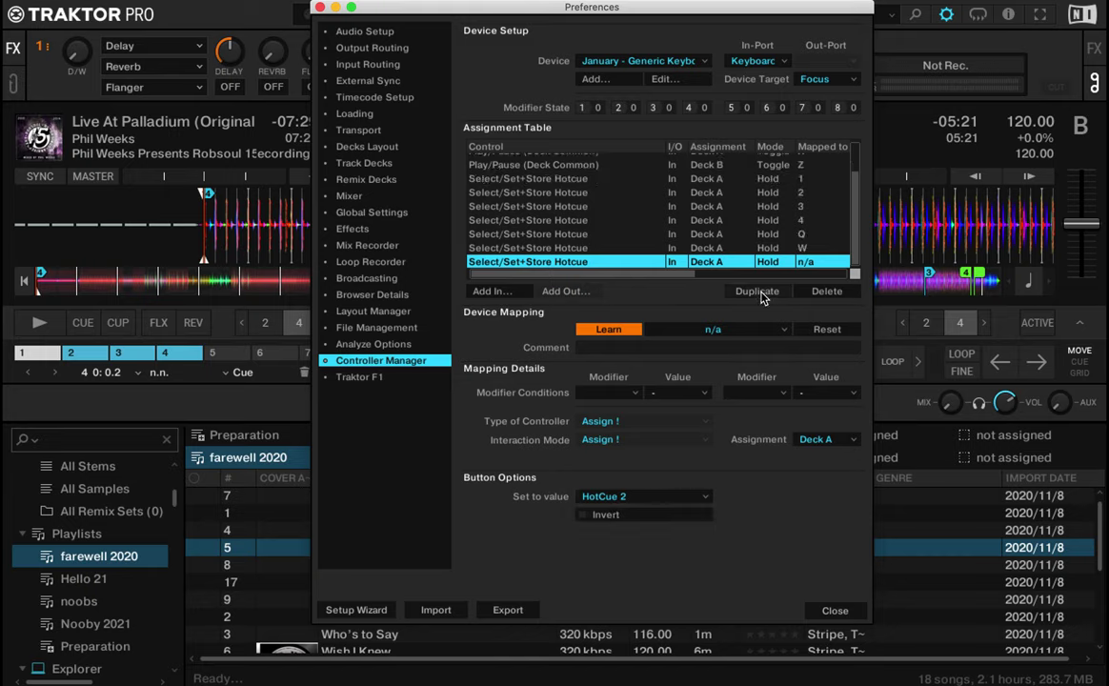
{"action": "left_click", "coordinate": [620, 504]}
{"action": "left_click", "coordinate": [564, 515]}
{"action": "key", "text": "e"}
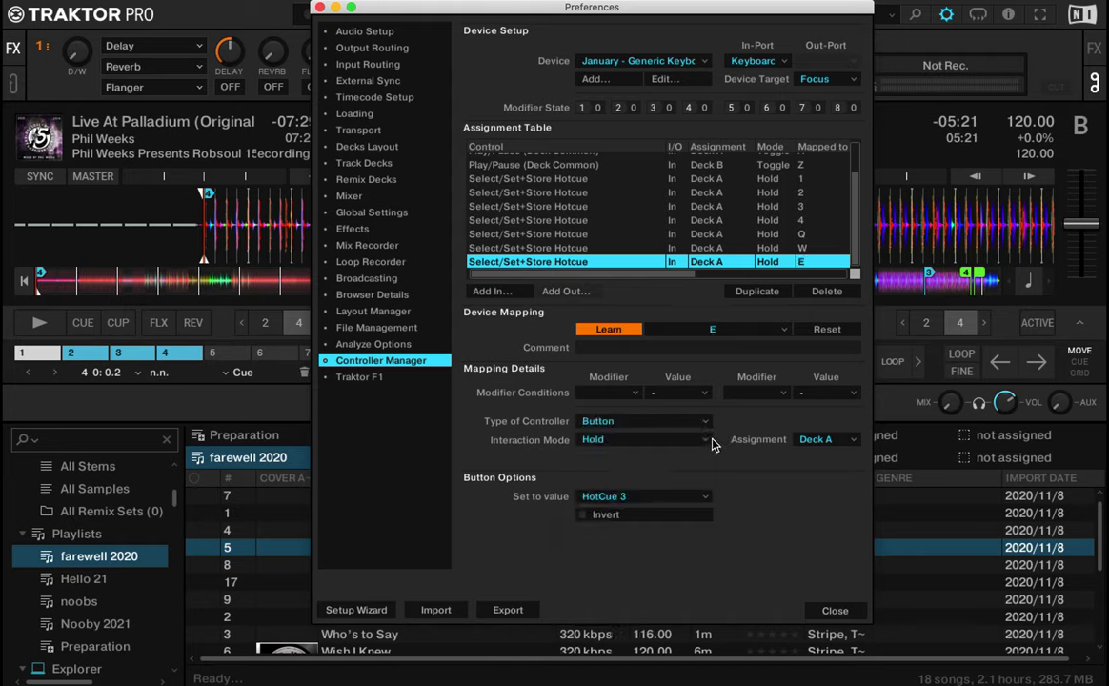
Duplicate the key E hotcue mapping and set the copy to HotCue 4 on keyboard key R.
{"action": "left_click", "coordinate": [757, 292]}
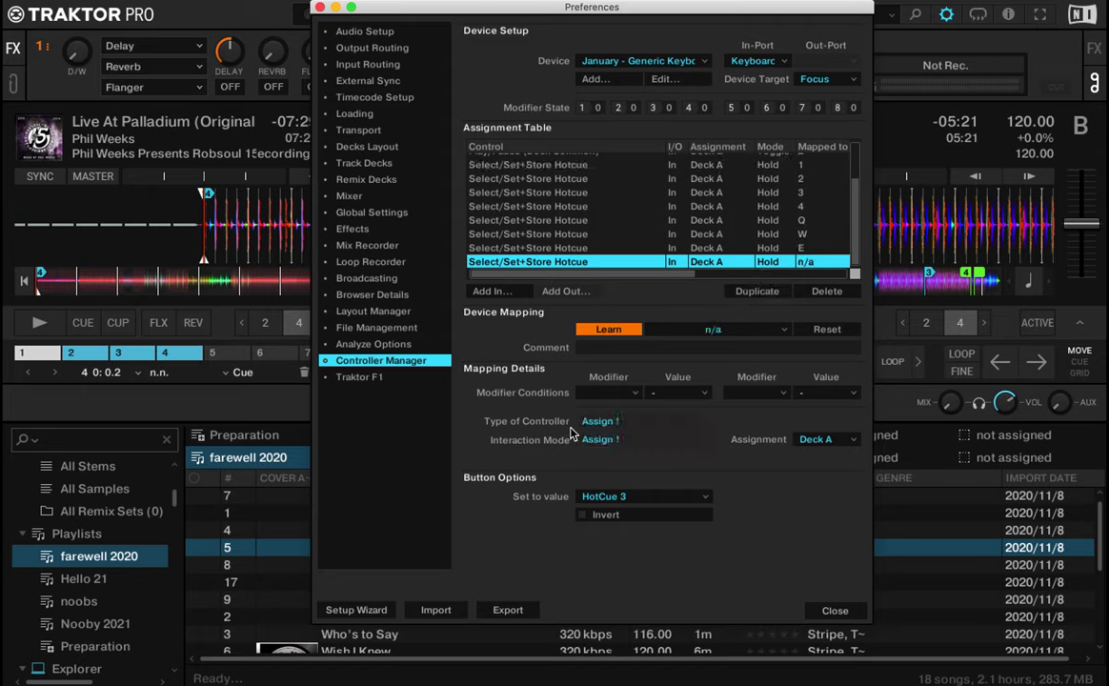
{"action": "left_click", "coordinate": [596, 497]}
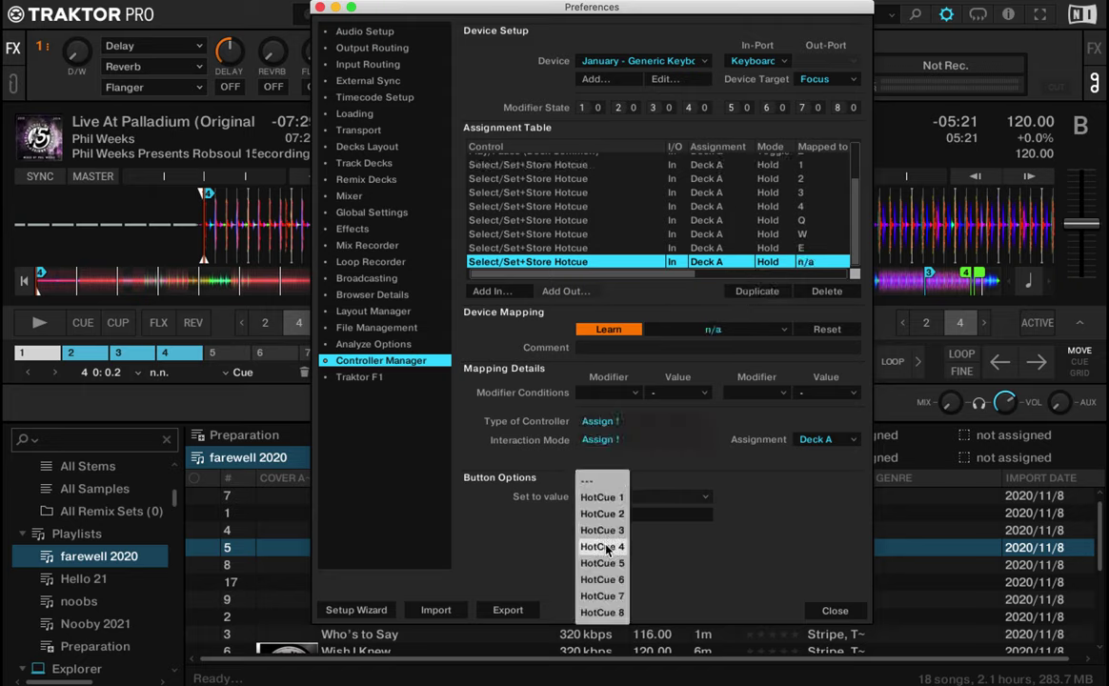
{"action": "left_click", "coordinate": [606, 513]}
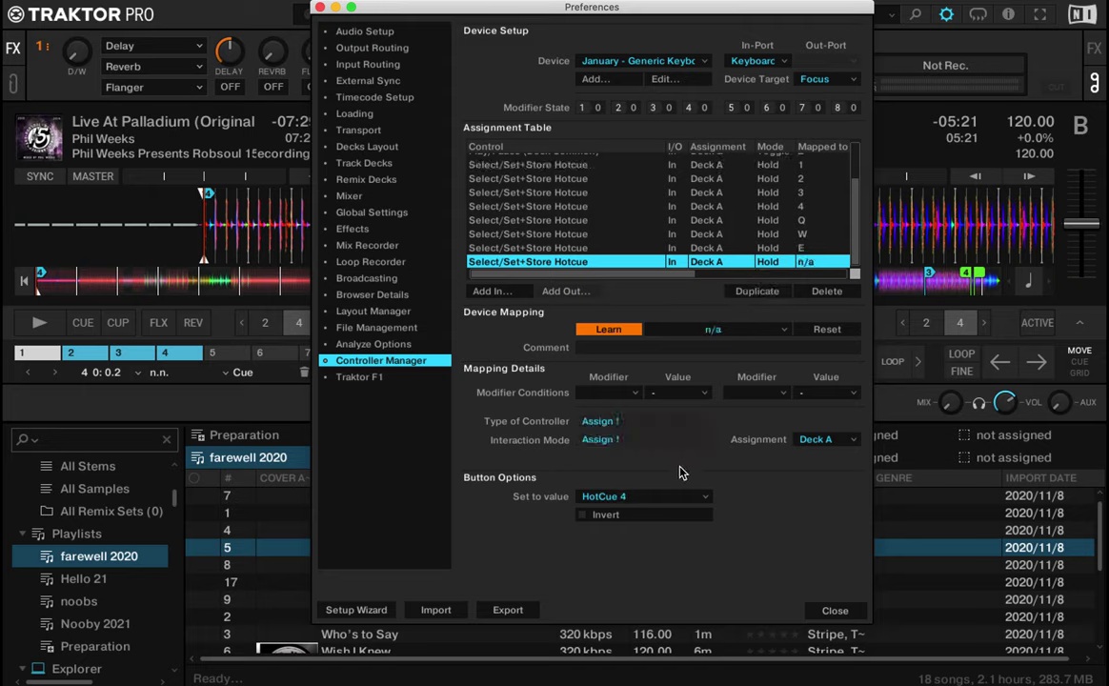
{"action": "key", "text": "r"}
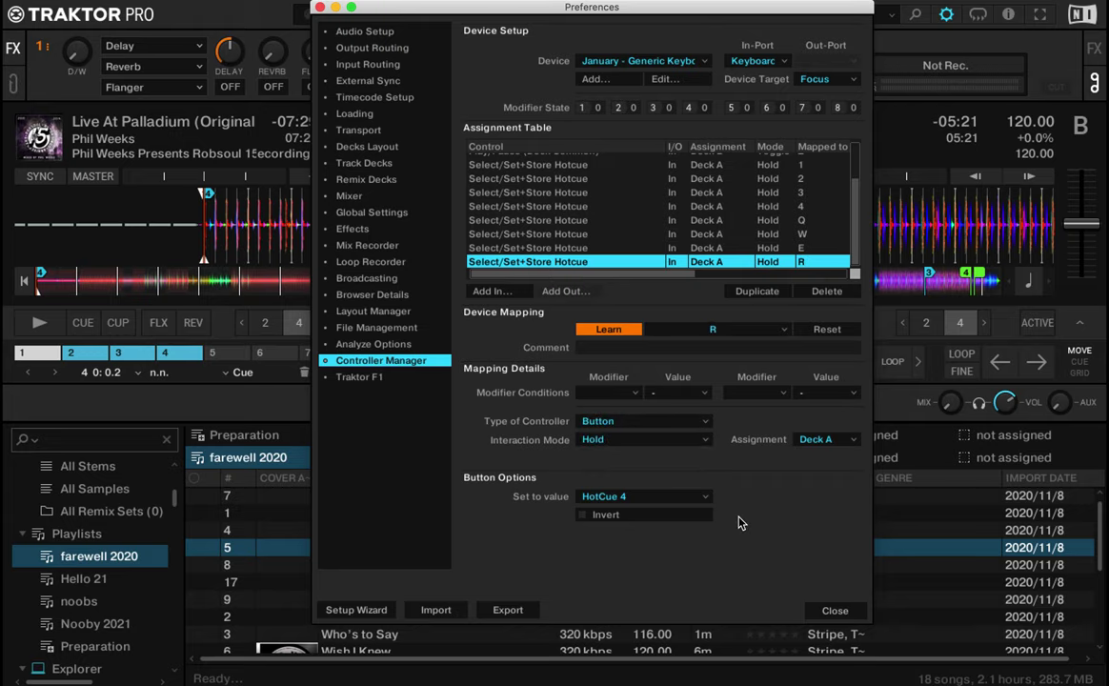
Close the preferences and test Deck A's hotcues 1 to 4 with the mapped keys Q, W, E and R.
{"action": "left_click", "coordinate": [835, 611]}
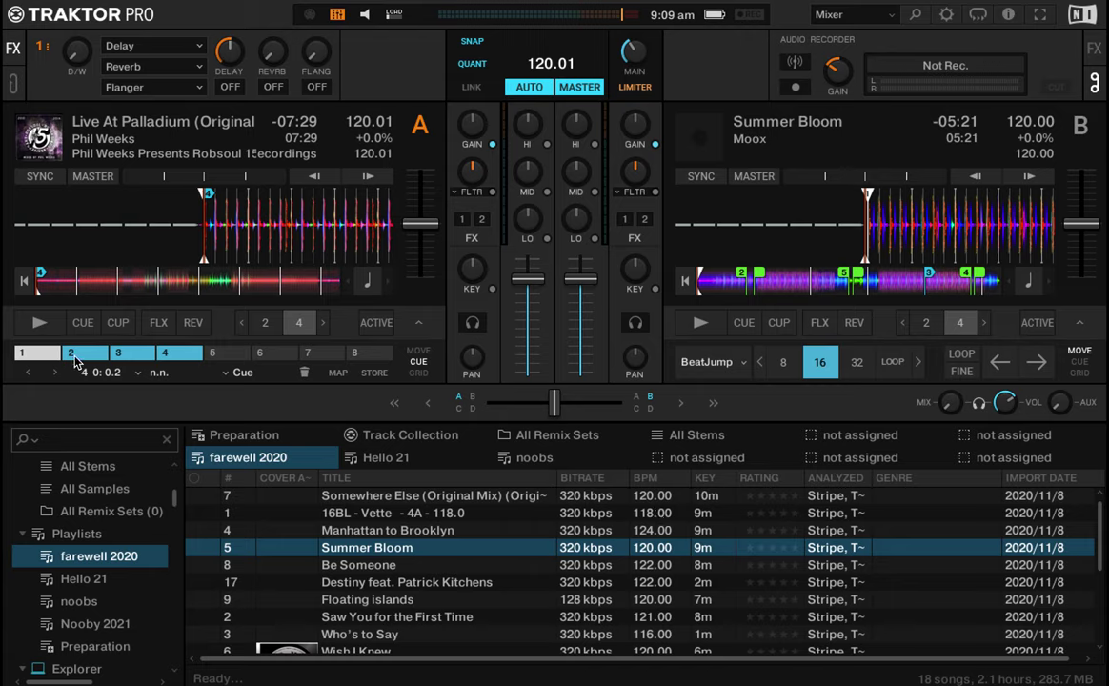
{"action": "key", "text": "q"}
{"action": "key", "text": "w"}
{"action": "key", "text": "e"}
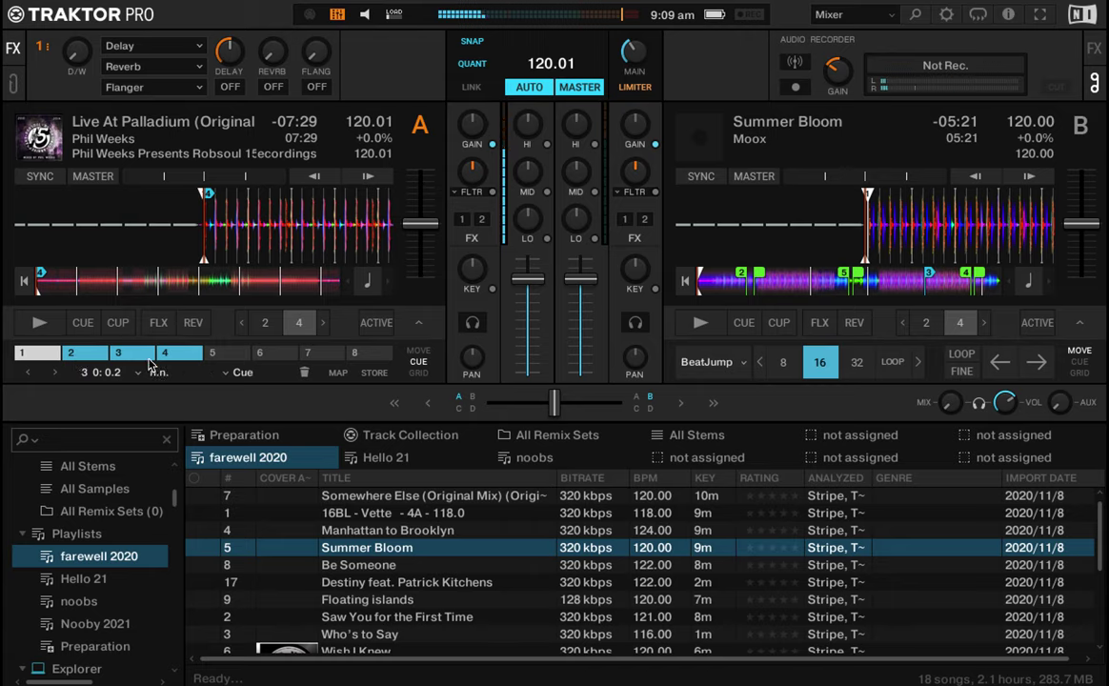
{"action": "key", "text": "r"}
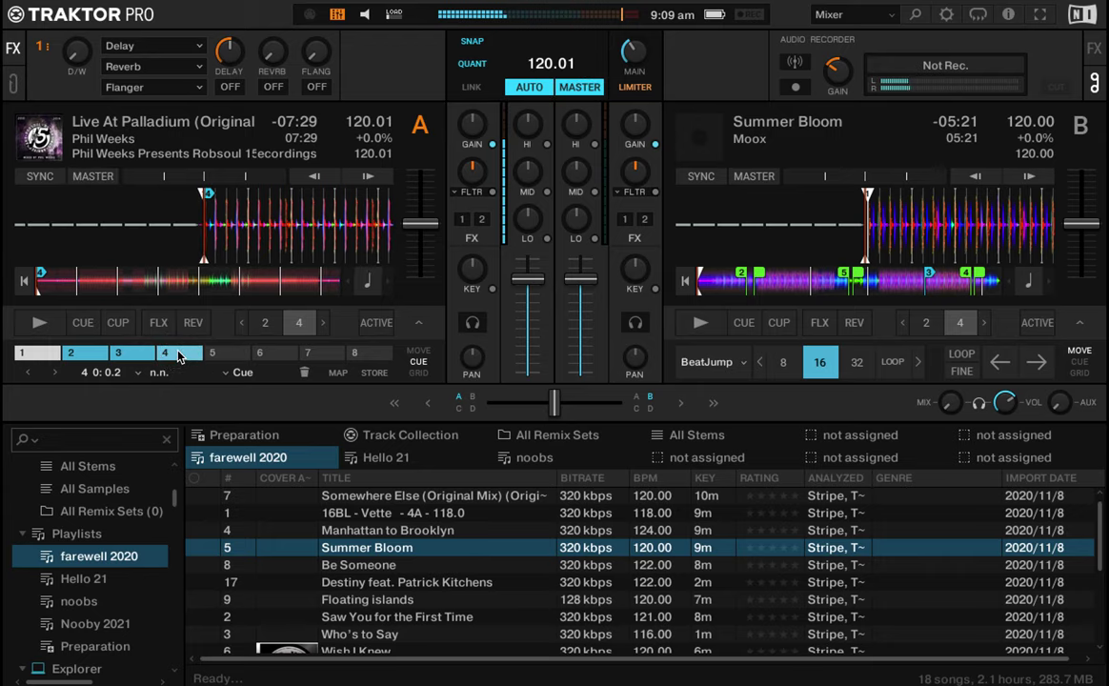
Delete hotcues 4, 3, 2 and 1 from the track on Deck A.
{"action": "left_click", "coordinate": [305, 373]}
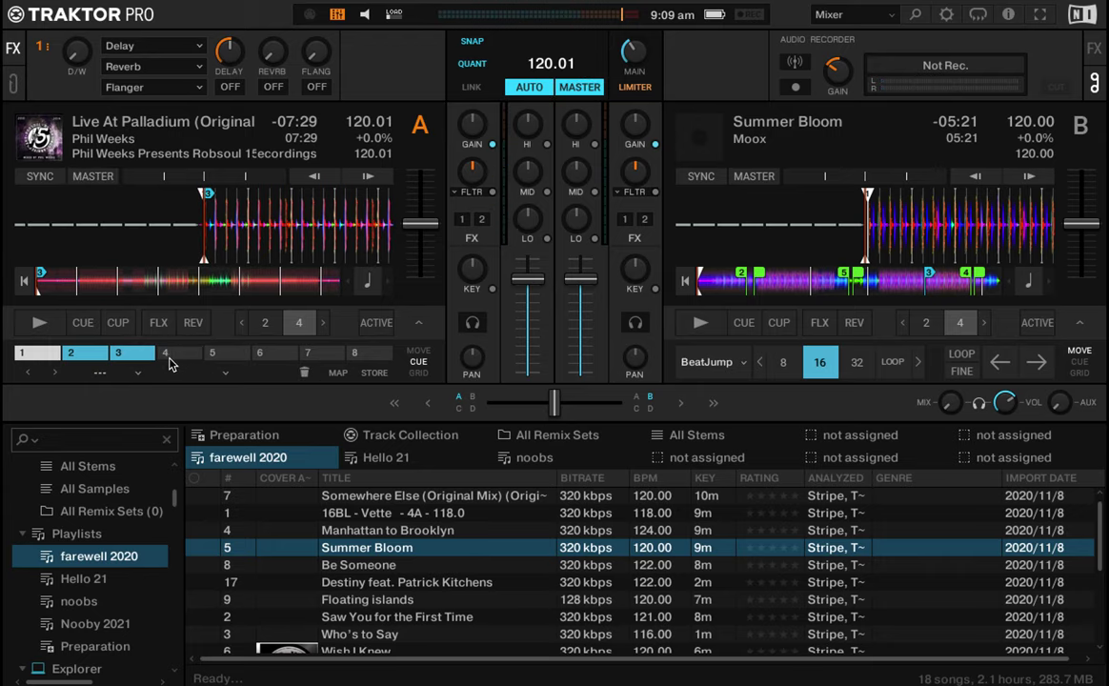
{"action": "left_click", "coordinate": [305, 373]}
{"action": "left_click", "coordinate": [95, 354]}
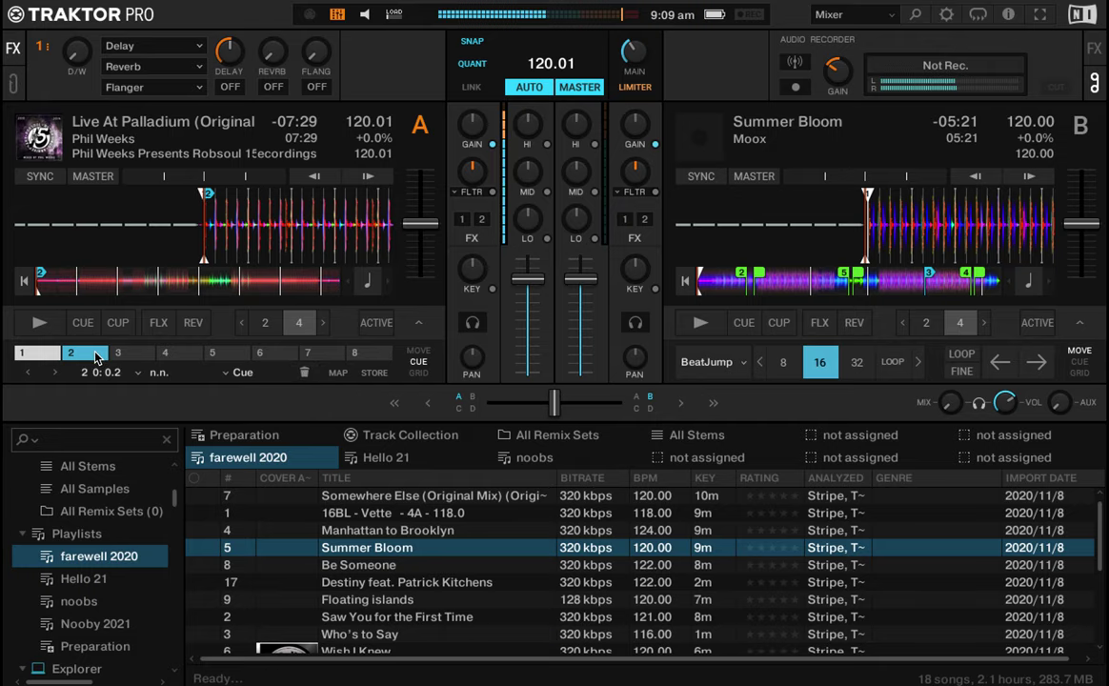
{"action": "left_click", "coordinate": [304, 373]}
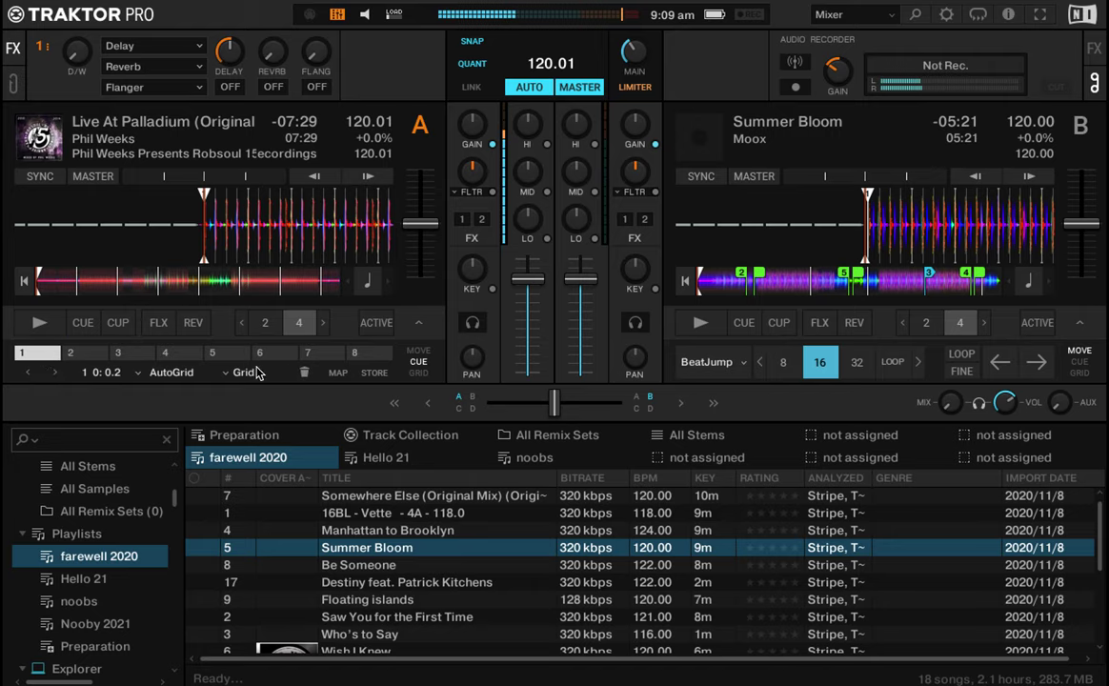
{"action": "left_click", "coordinate": [304, 372]}
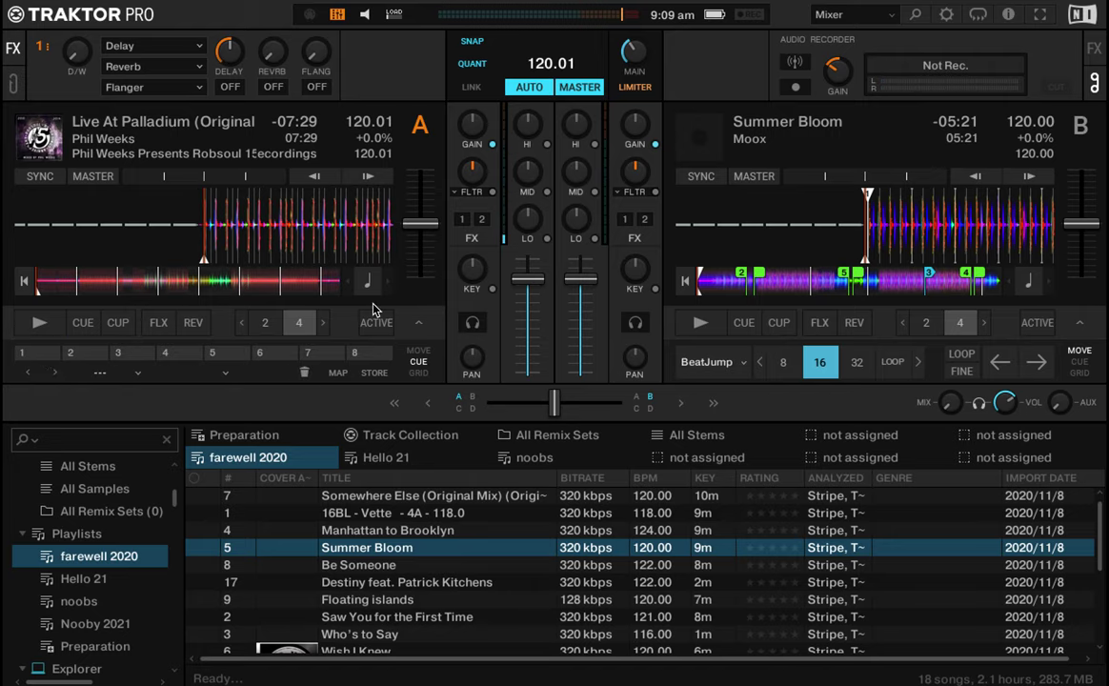
Set a new grid marker at the first beat of Deck A's track.
{"action": "left_click", "coordinate": [386, 195]}
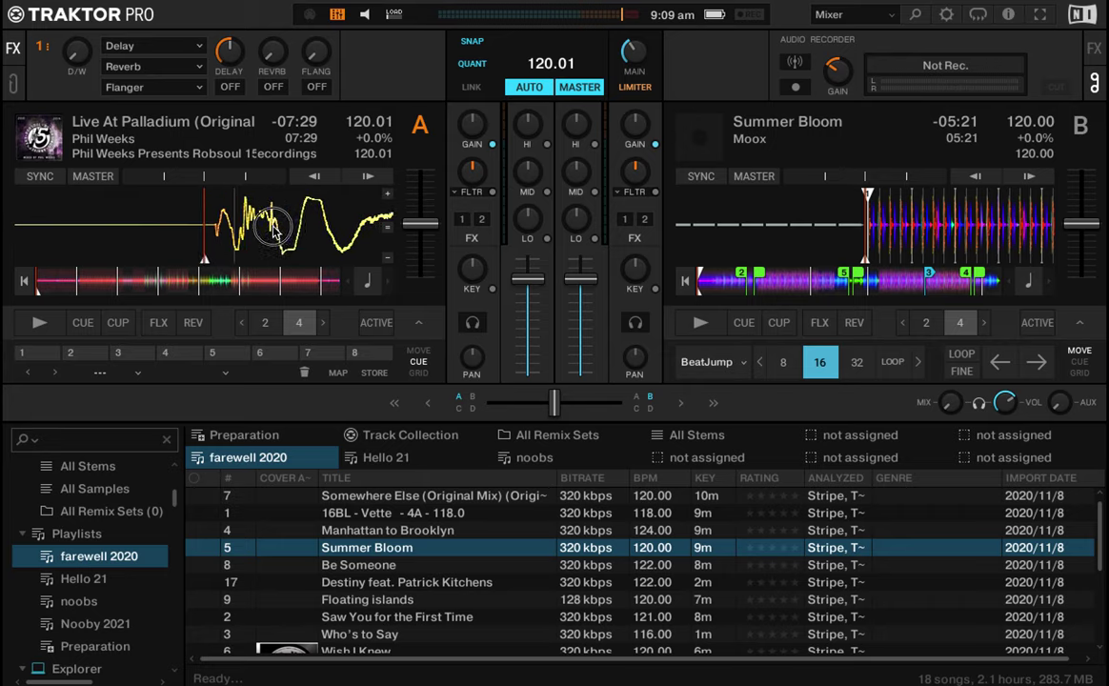
{"action": "left_click", "coordinate": [417, 377]}
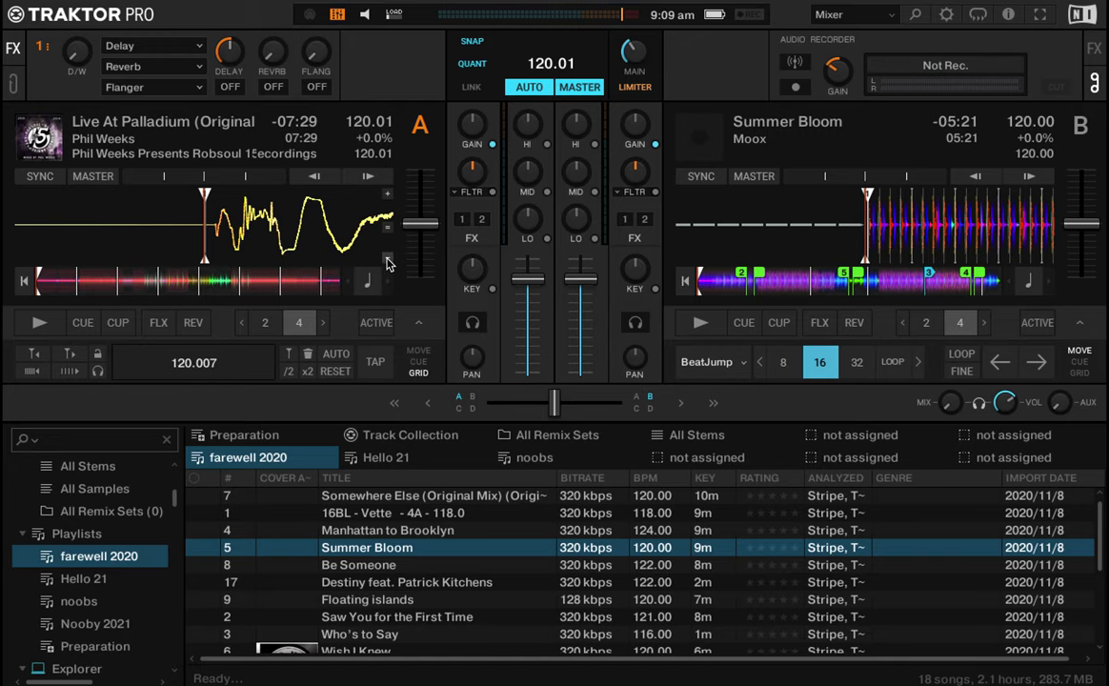
{"action": "left_click", "coordinate": [388, 258]}
{"action": "left_click", "coordinate": [387, 258]}
{"action": "left_click", "coordinate": [388, 259]}
{"action": "left_click", "coordinate": [388, 259]}
{"action": "left_click", "coordinate": [388, 258]}
{"action": "left_click", "coordinate": [387, 258]}
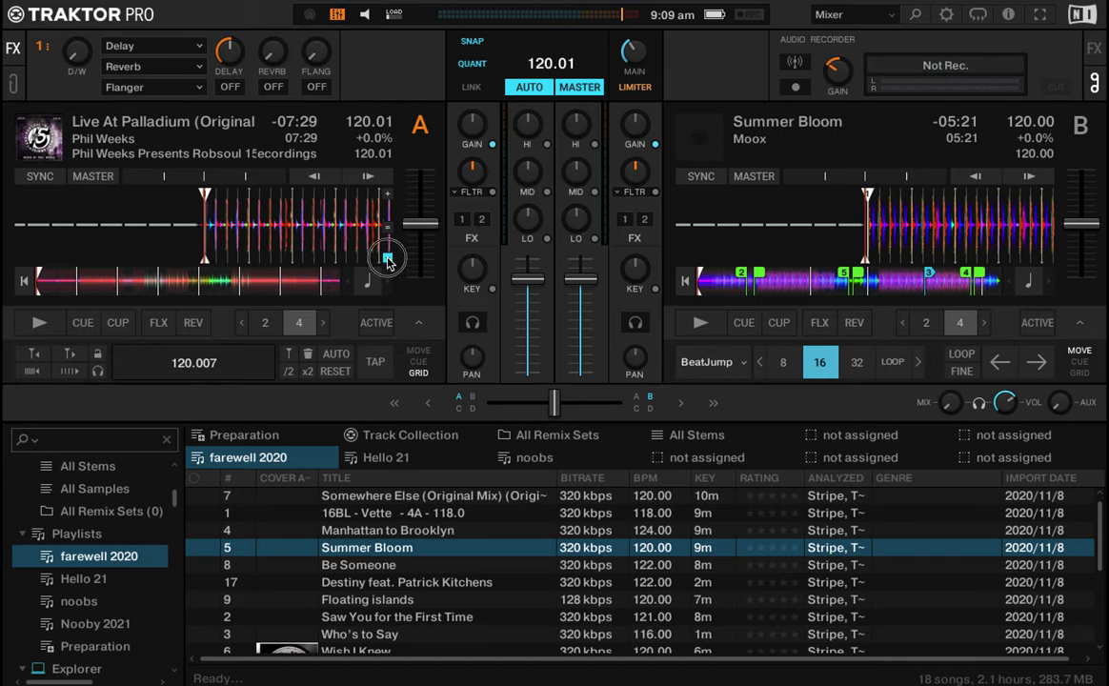
Show Deck A's hotcues and test hotcue 1 with its mapped key, including from a position further into the track.
{"action": "left_click", "coordinate": [420, 363]}
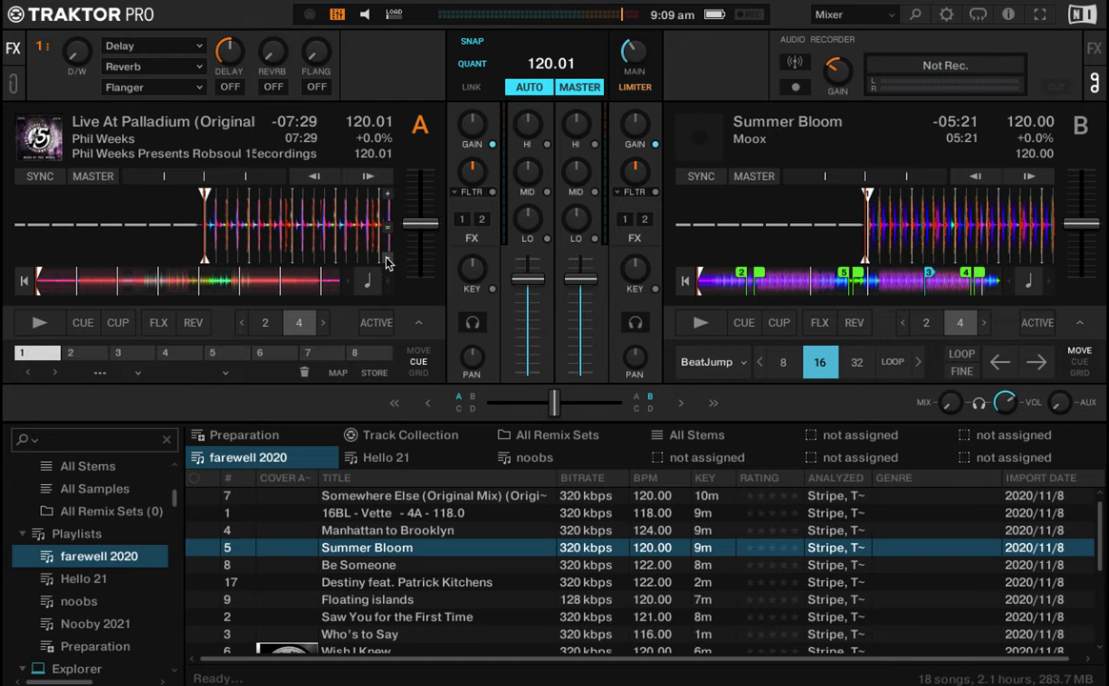
{"action": "key", "text": "1"}
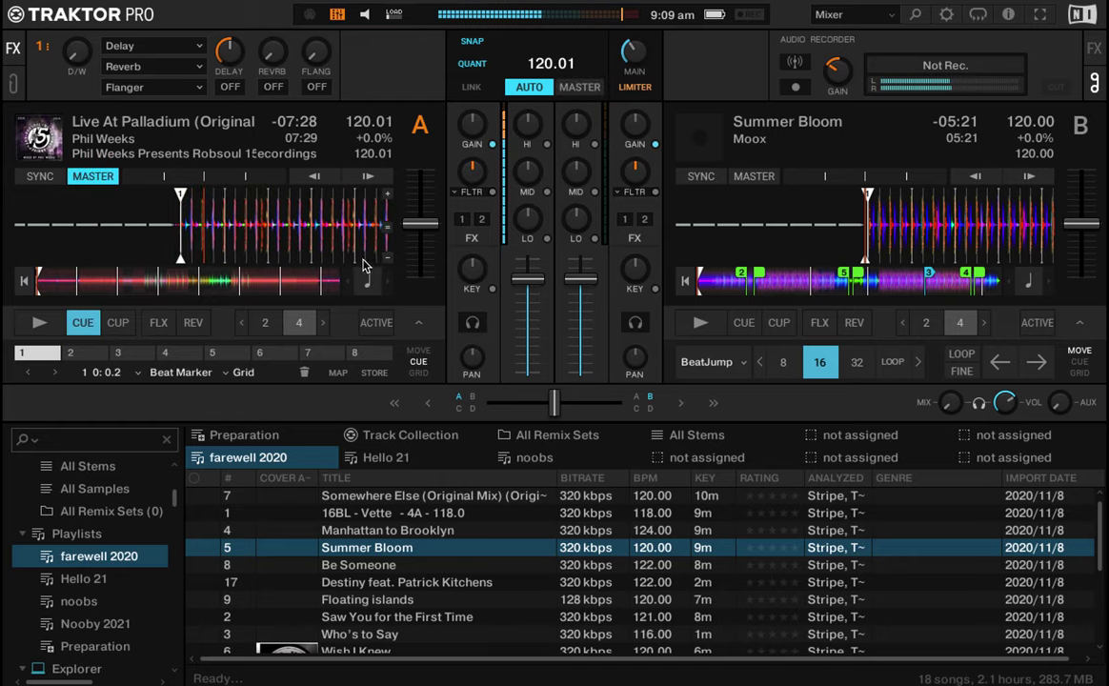
{"action": "key", "text": "1"}
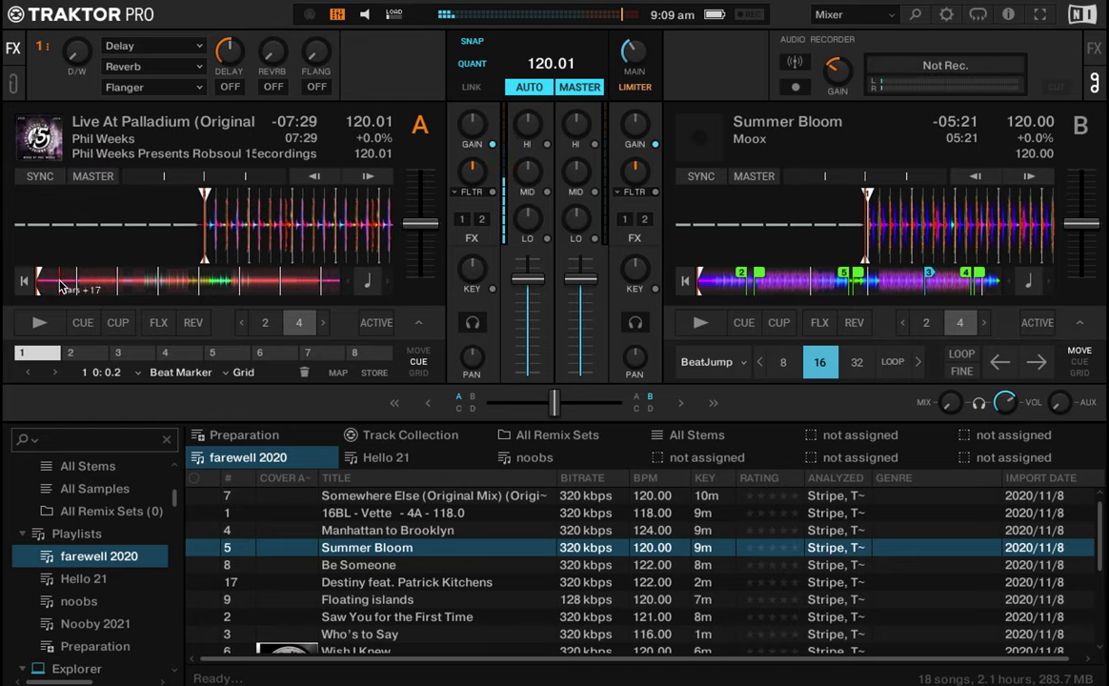
{"action": "left_click", "coordinate": [61, 286]}
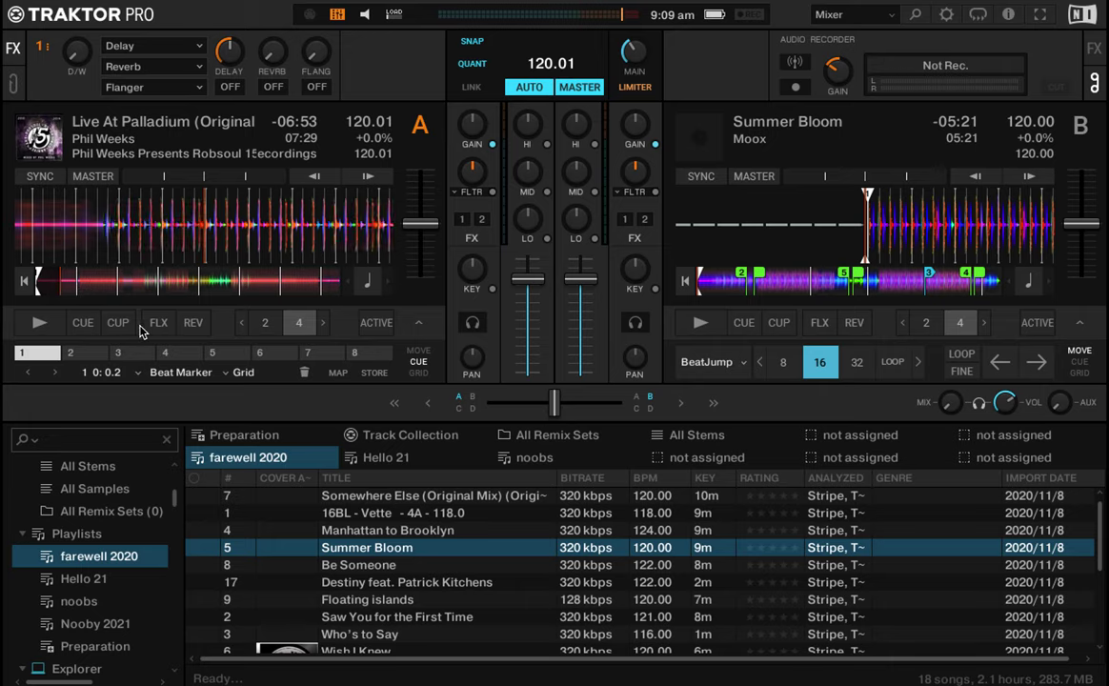
{"action": "key", "text": "1"}
Beat-jump Deck A forward twice by 32 beats from hotcue 1 and set the cue point there.
{"action": "left_click", "coordinate": [419, 355]}
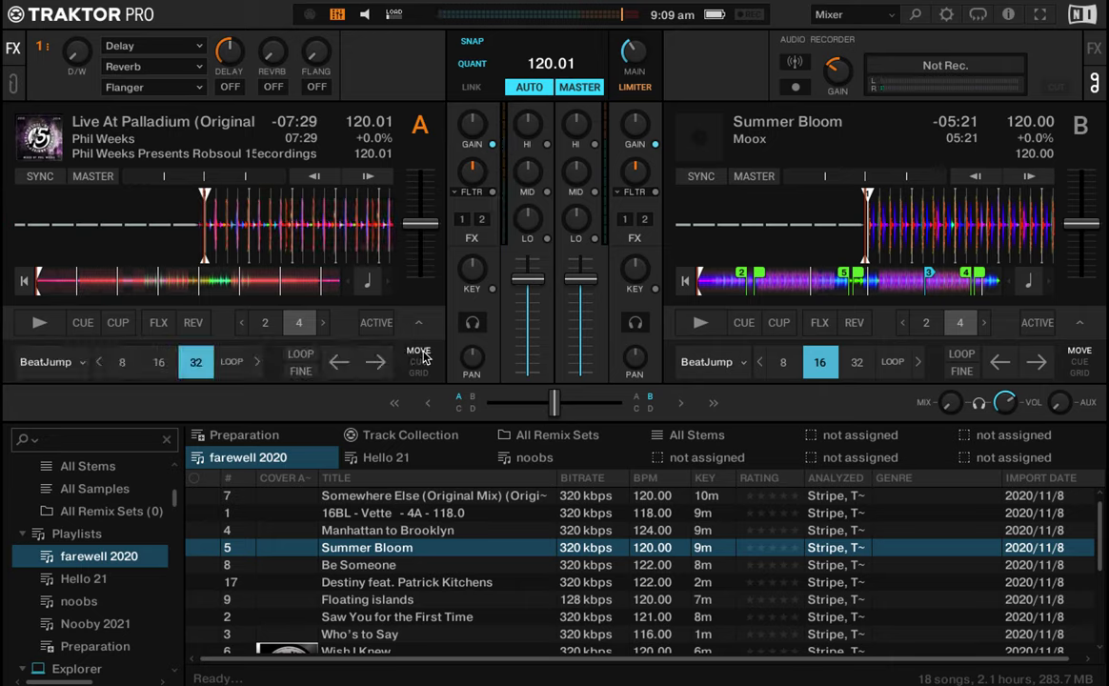
{"action": "left_click", "coordinate": [376, 363]}
{"action": "left_click", "coordinate": [375, 364]}
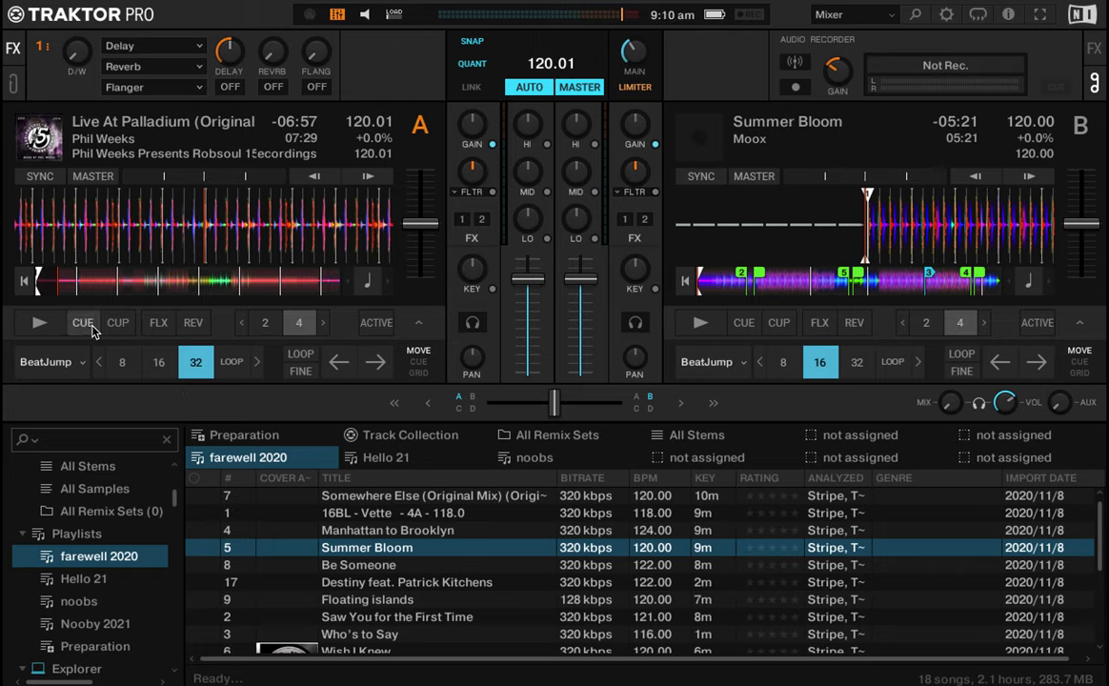
{"action": "key", "text": "s"}
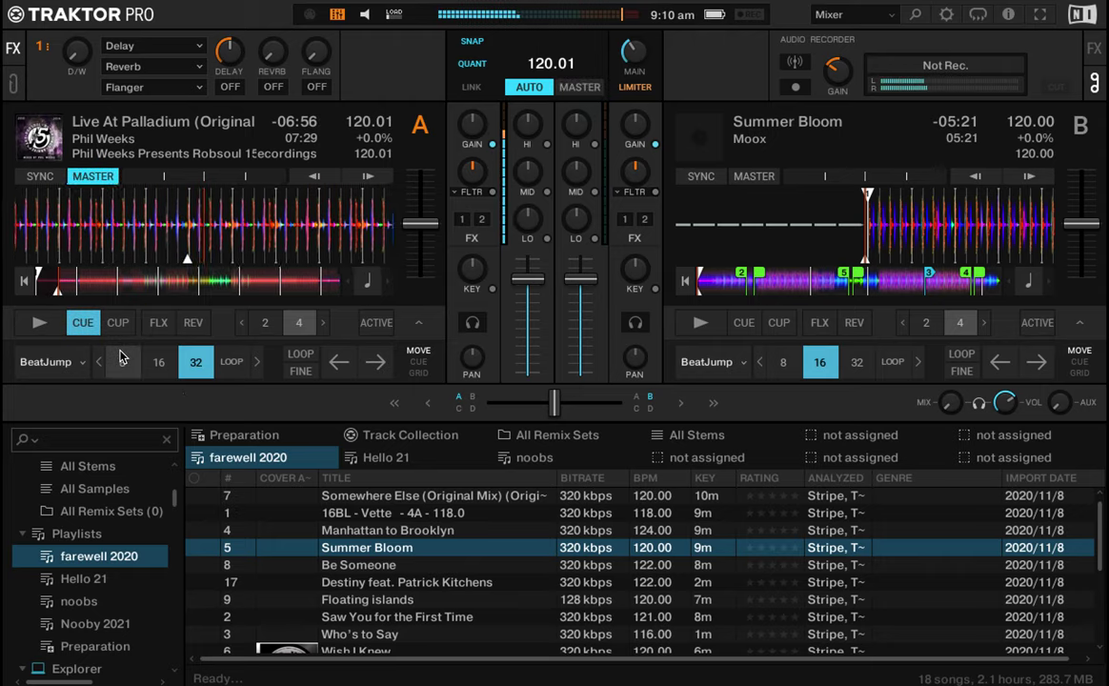
Beat-jump Deck A forward another two times by 32 beats and move the cue point to the new position.
{"action": "left_click", "coordinate": [379, 363]}
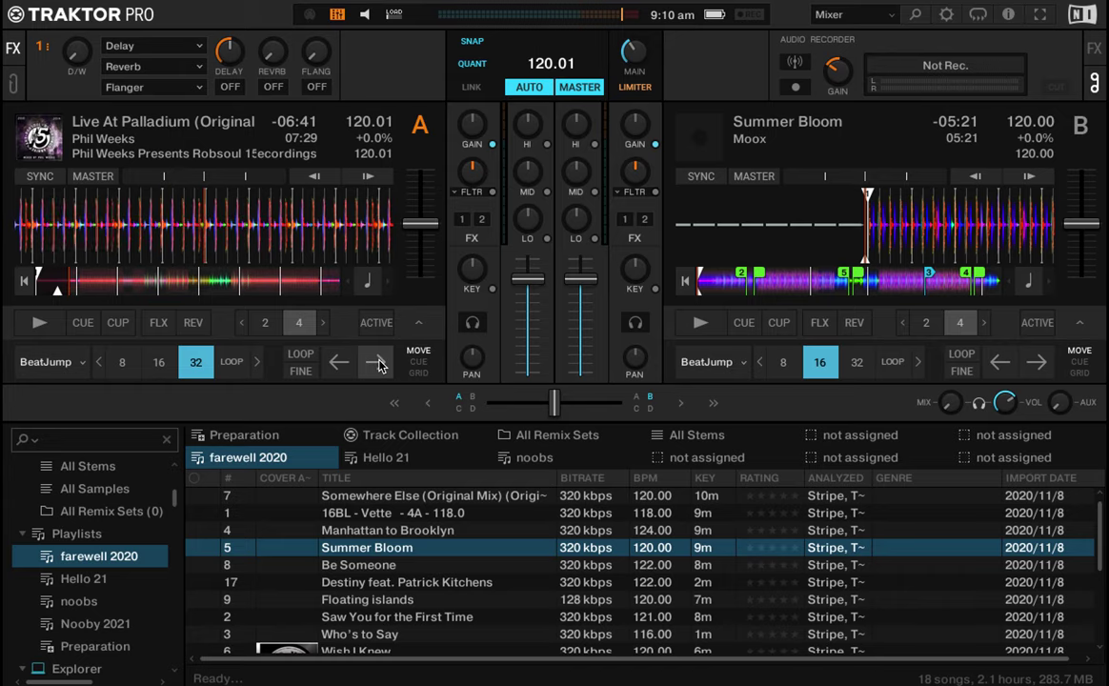
{"action": "left_click", "coordinate": [378, 363]}
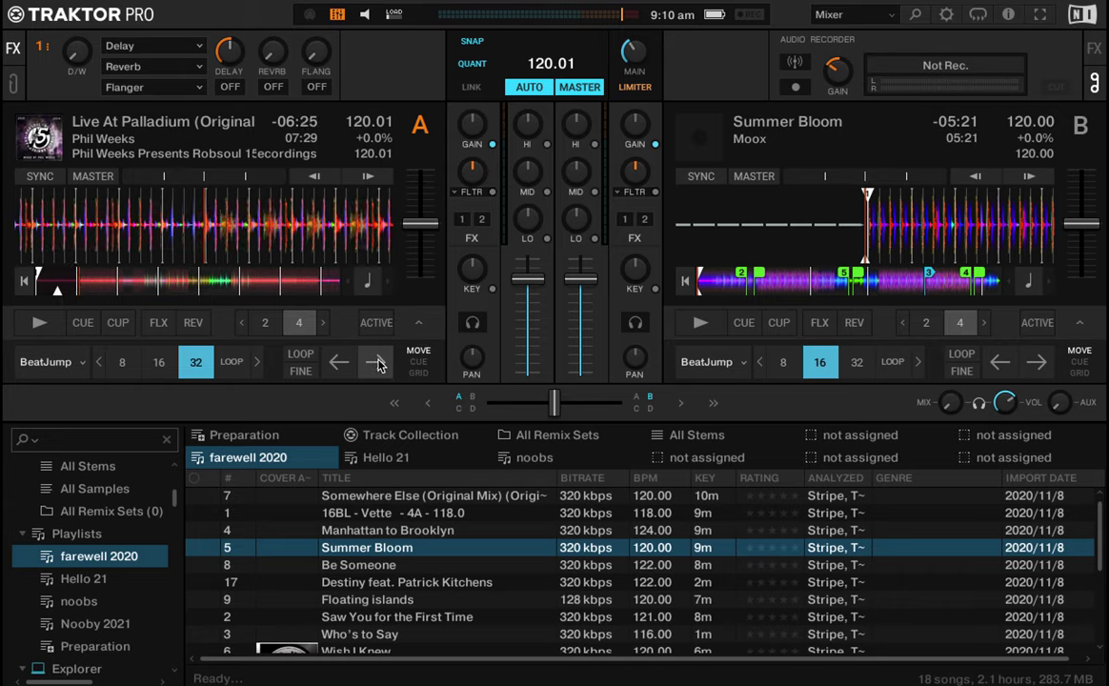
{"action": "key", "text": "s"}
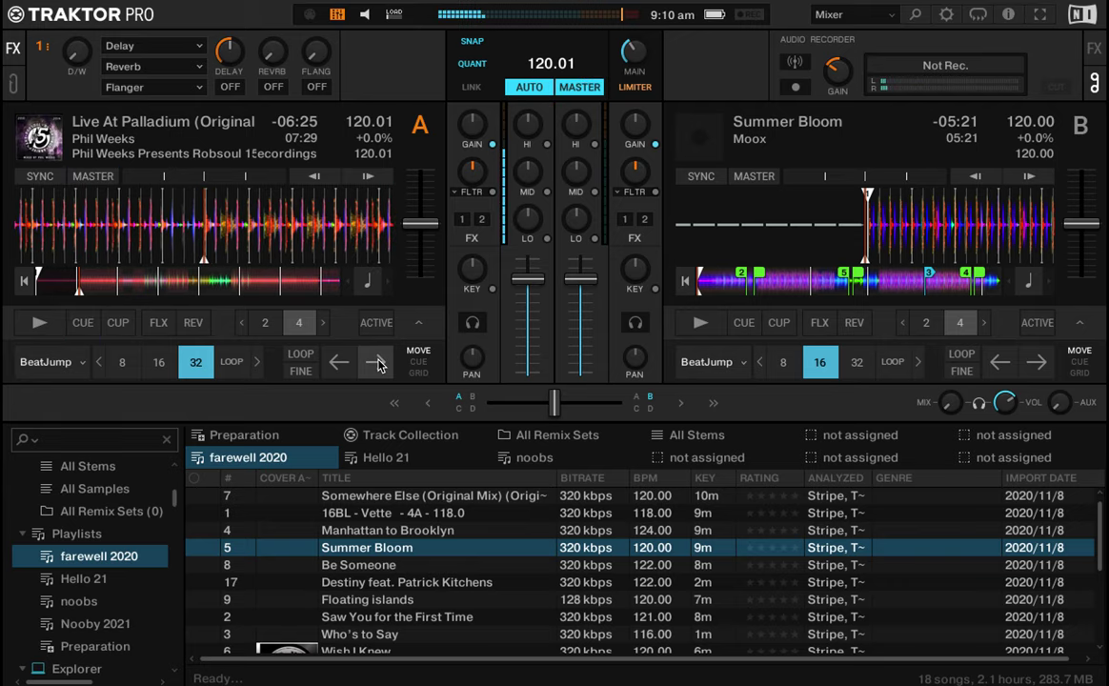
Preview Deck A from its cue point, show the deck's hotcues, and store hotcue 2 at the cue point and audition it.
{"action": "key", "text": "s"}
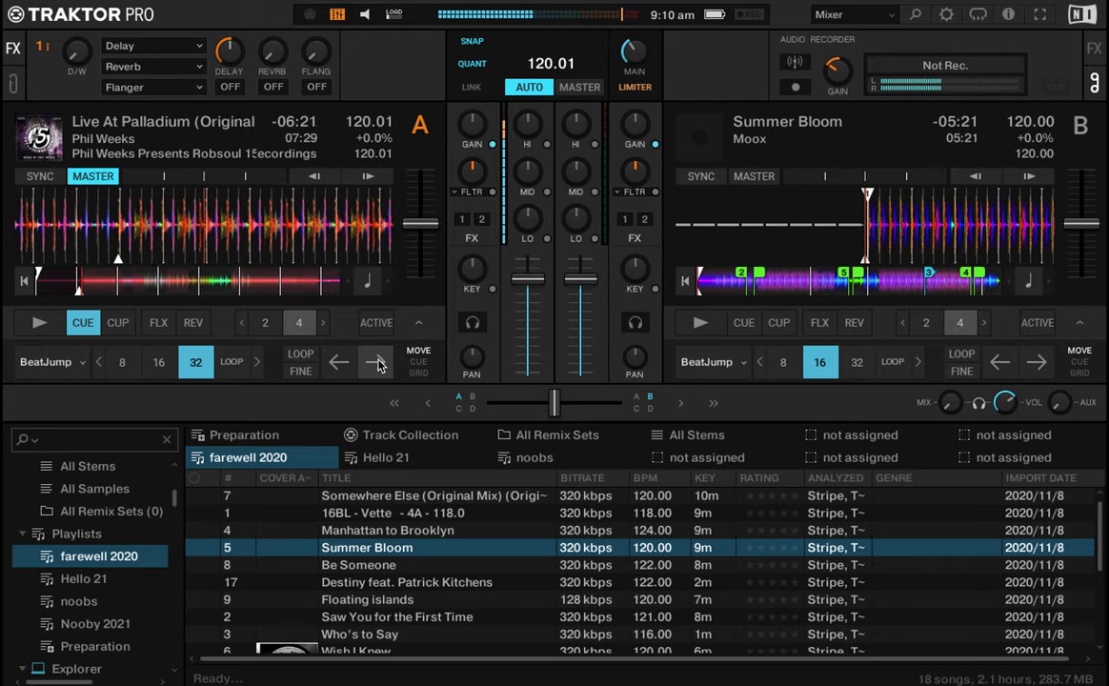
{"action": "key", "text": "c"}
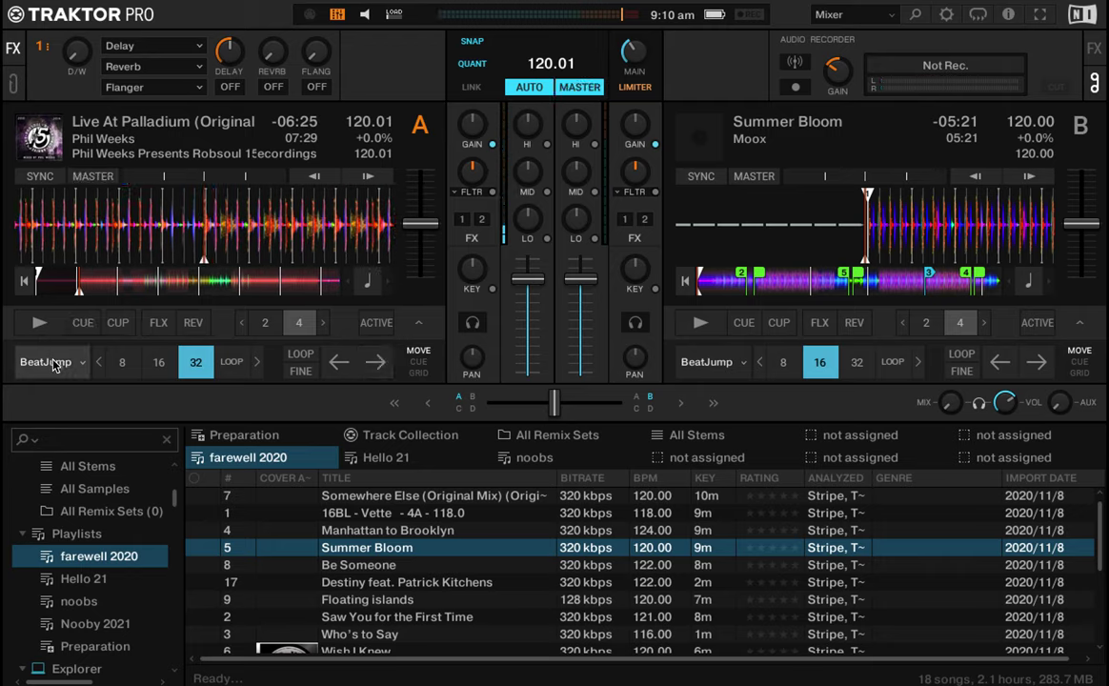
{"action": "left_click", "coordinate": [418, 361]}
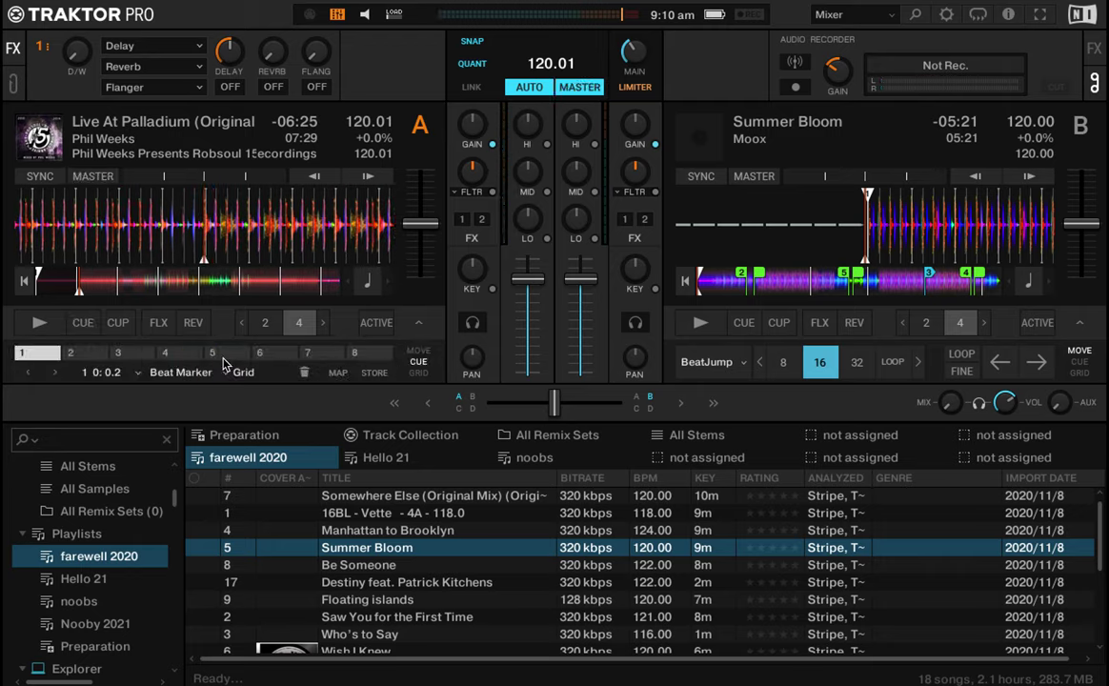
{"action": "left_click", "coordinate": [101, 359]}
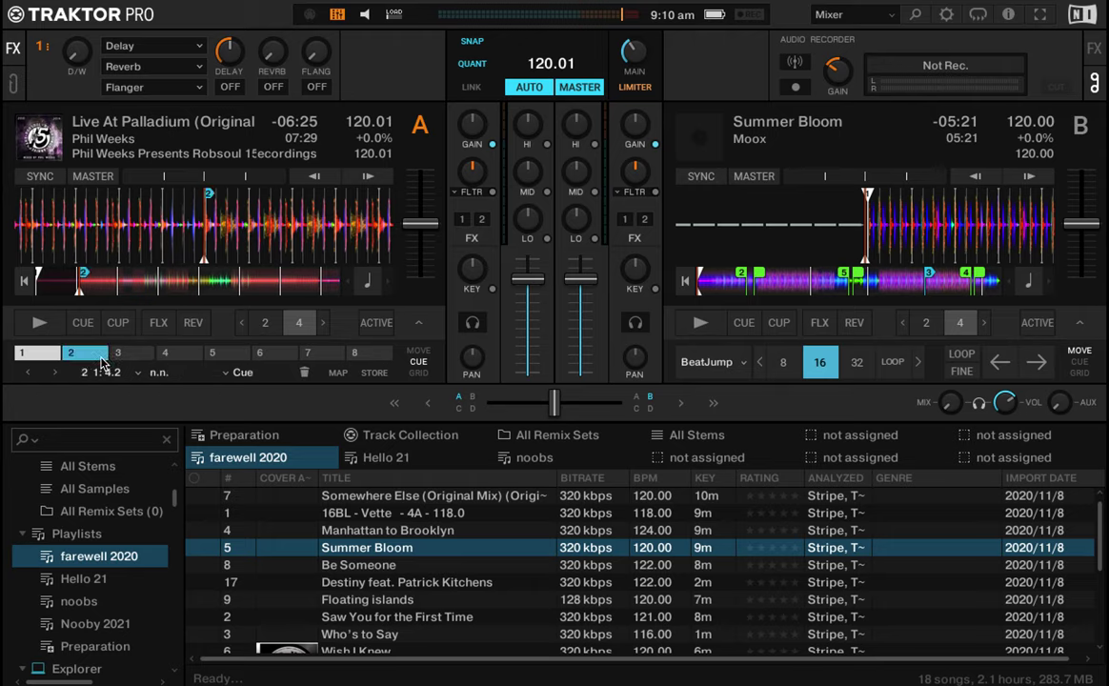
{"action": "left_click", "coordinate": [102, 360]}
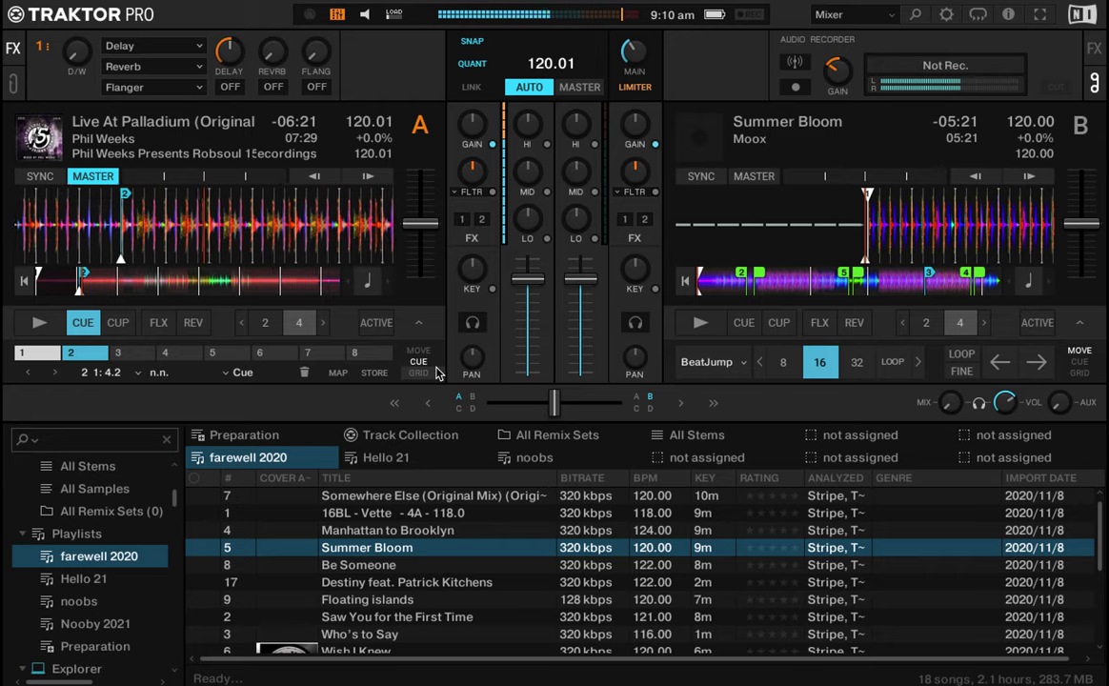
Play Deck A, switch between hotcues 1 and 2 with their mapped keys, and stop playback.
{"action": "key", "text": "space"}
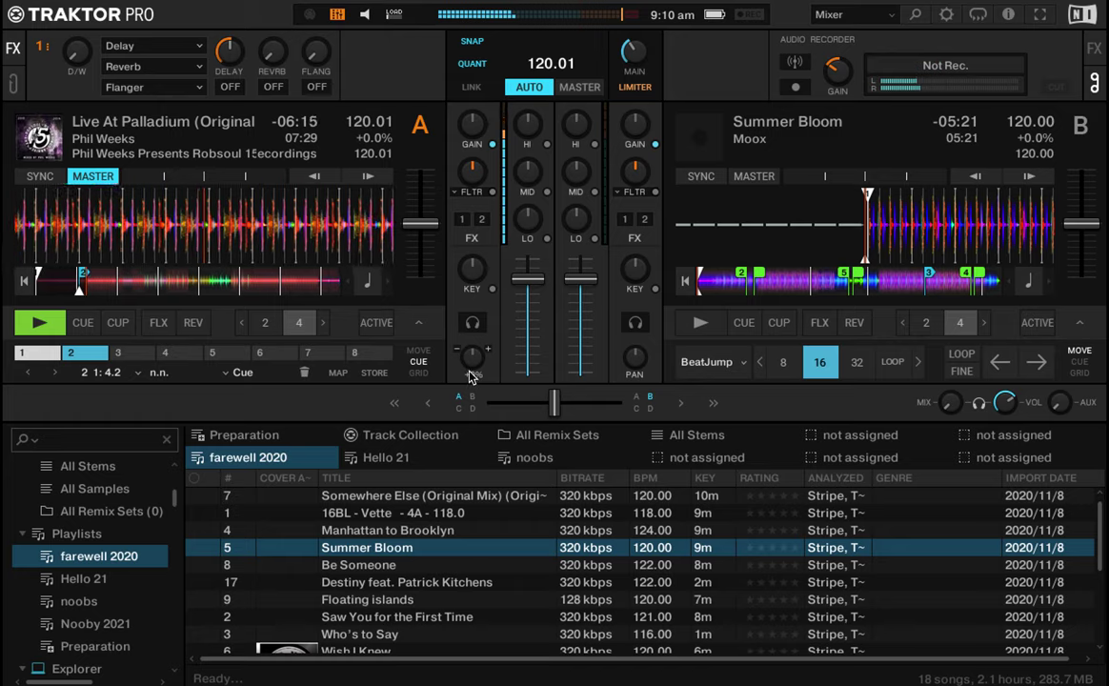
{"action": "key", "text": "1"}
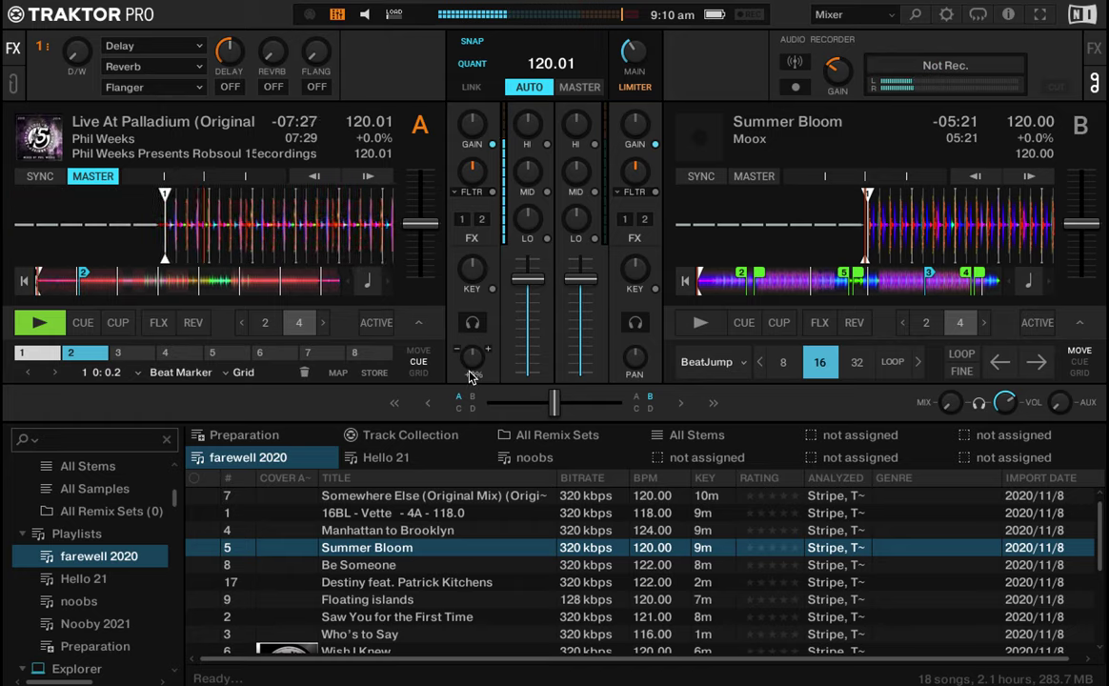
{"action": "key", "text": "2"}
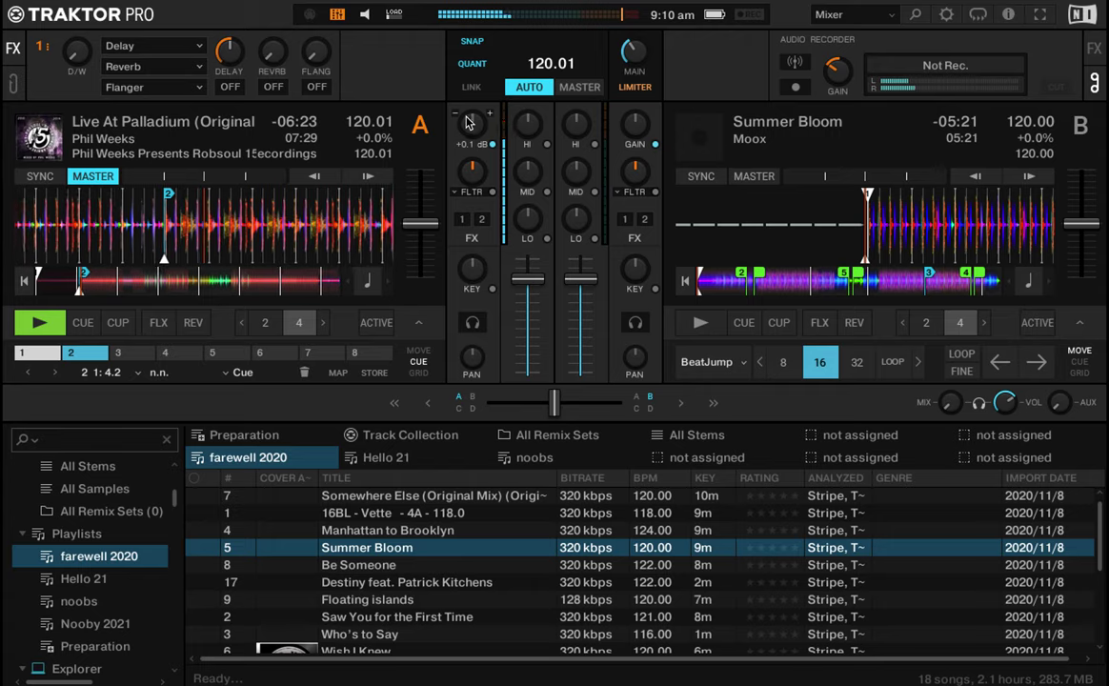
{"action": "key", "text": "Home"}
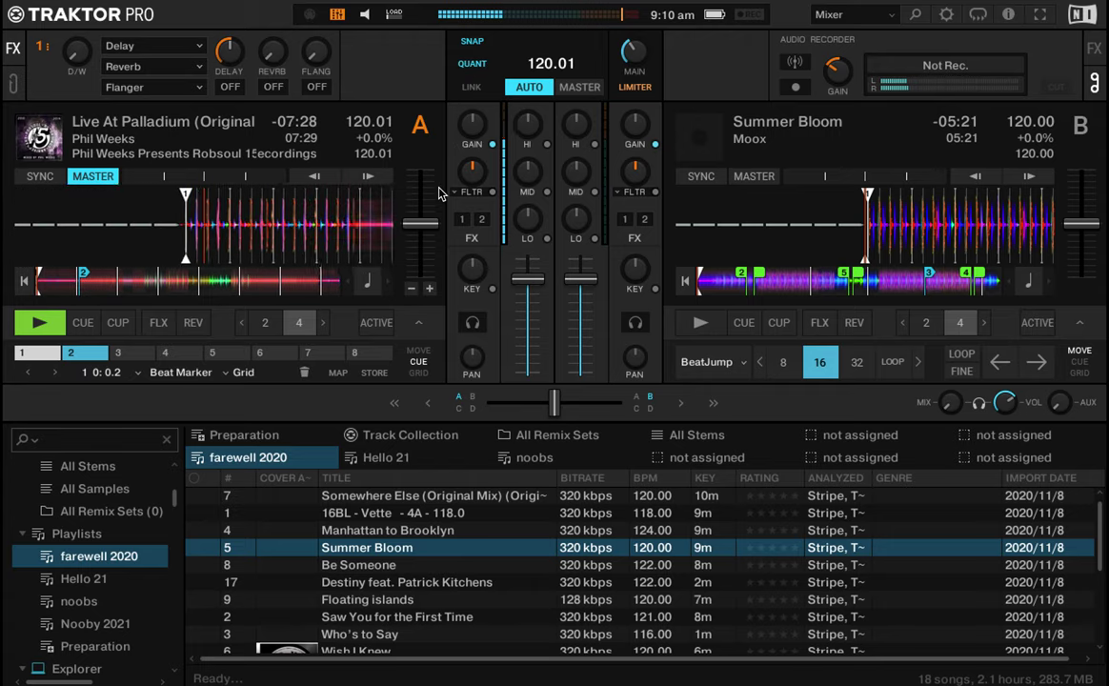
{"action": "key", "text": "2"}
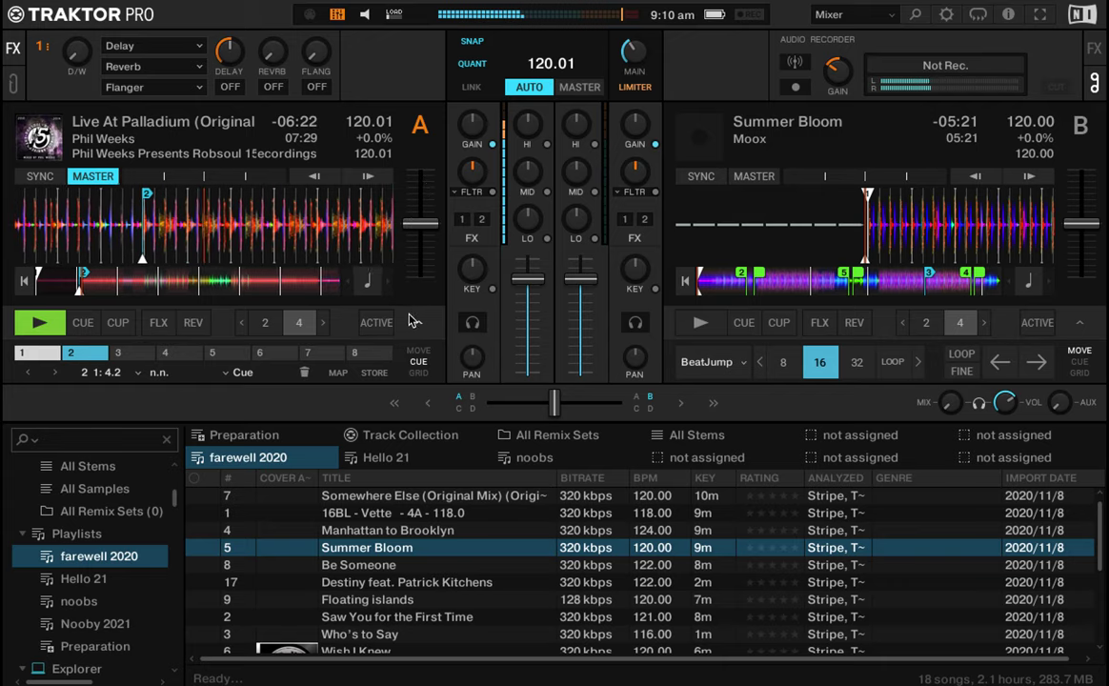
{"action": "key", "text": "space"}
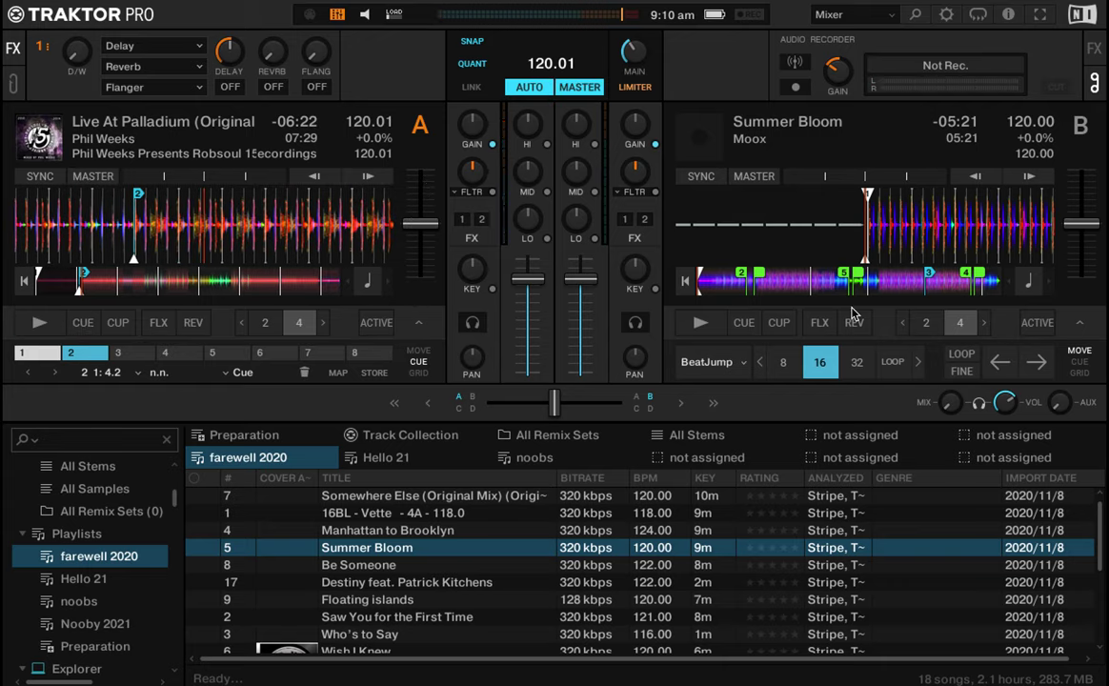
Show Deck B's hotcues and audition its hotcue 1, and trigger Deck A's hotcues 1 and 2 with their mapped keys.
{"action": "left_click", "coordinate": [1080, 364]}
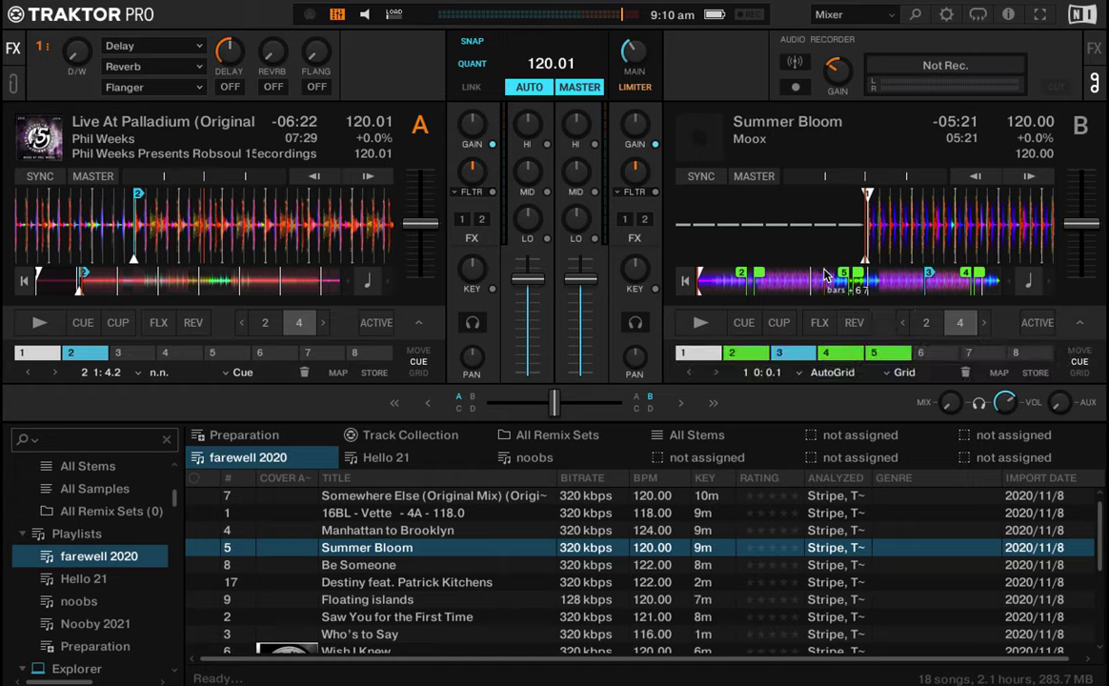
{"action": "left_click", "coordinate": [690, 356]}
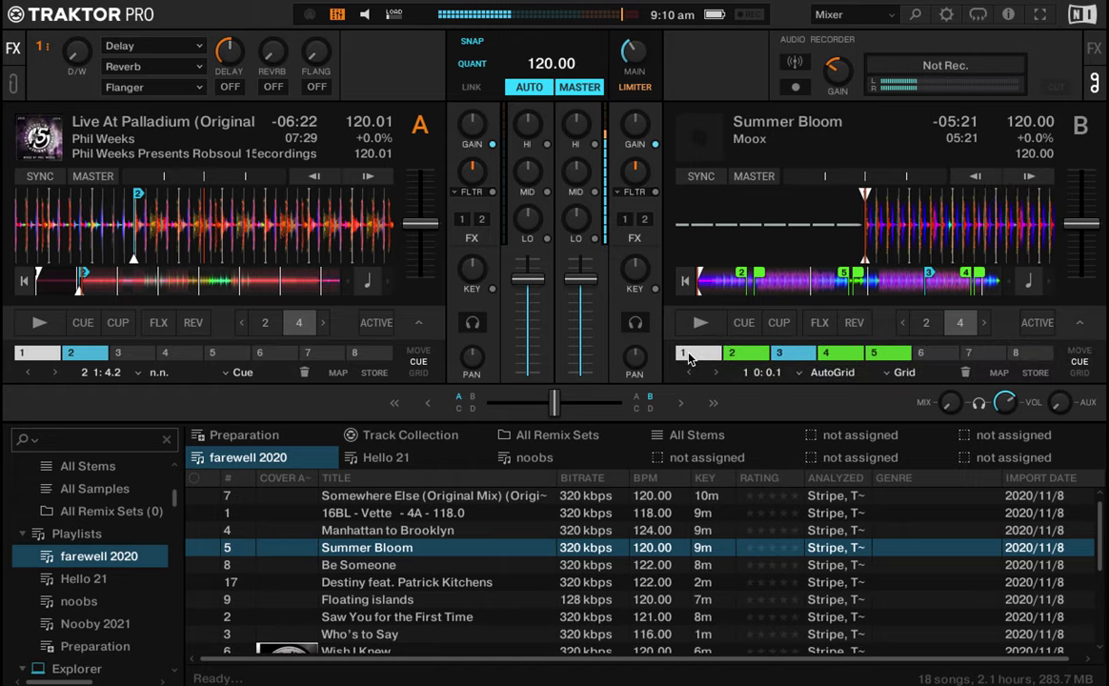
{"action": "key", "text": "1"}
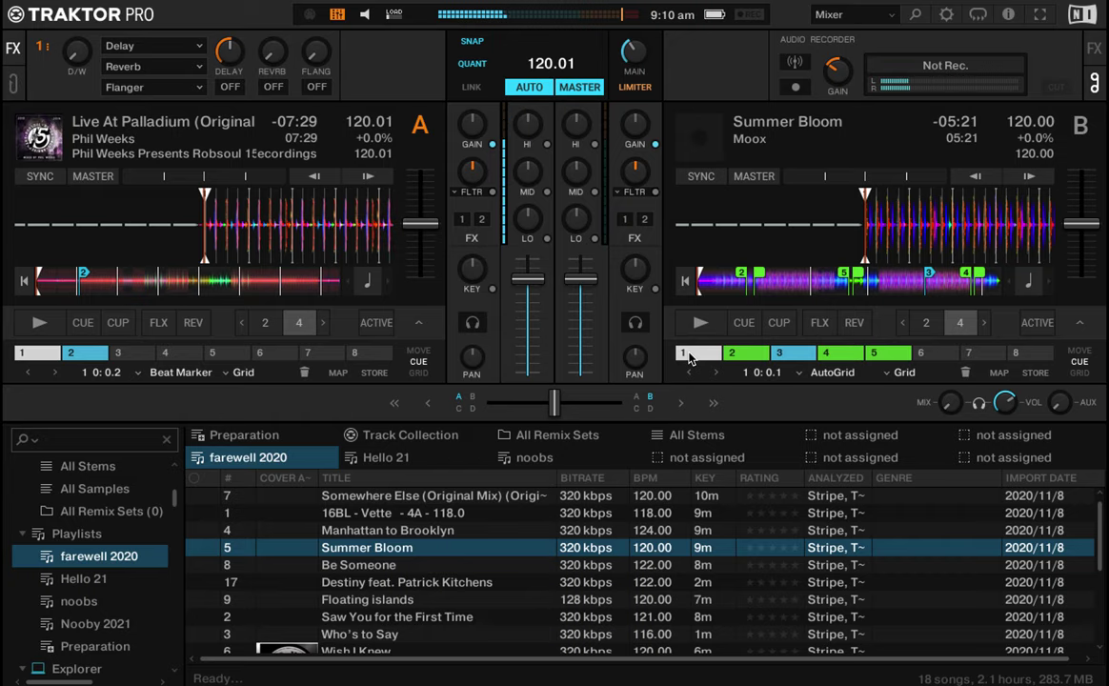
{"action": "key", "text": "2"}
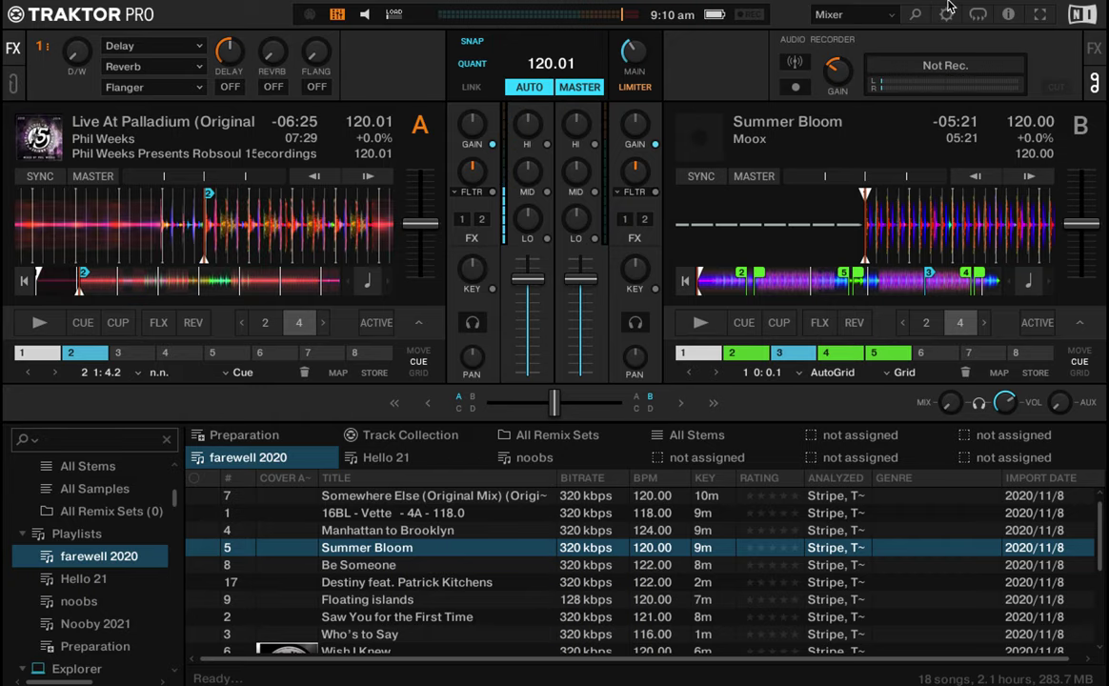
{"action": "key", "text": "1"}
Reassign the hotcue mappings on keys Q and W from Deck A to Deck B in the Controller Manager.
{"action": "left_click", "coordinate": [946, 14]}
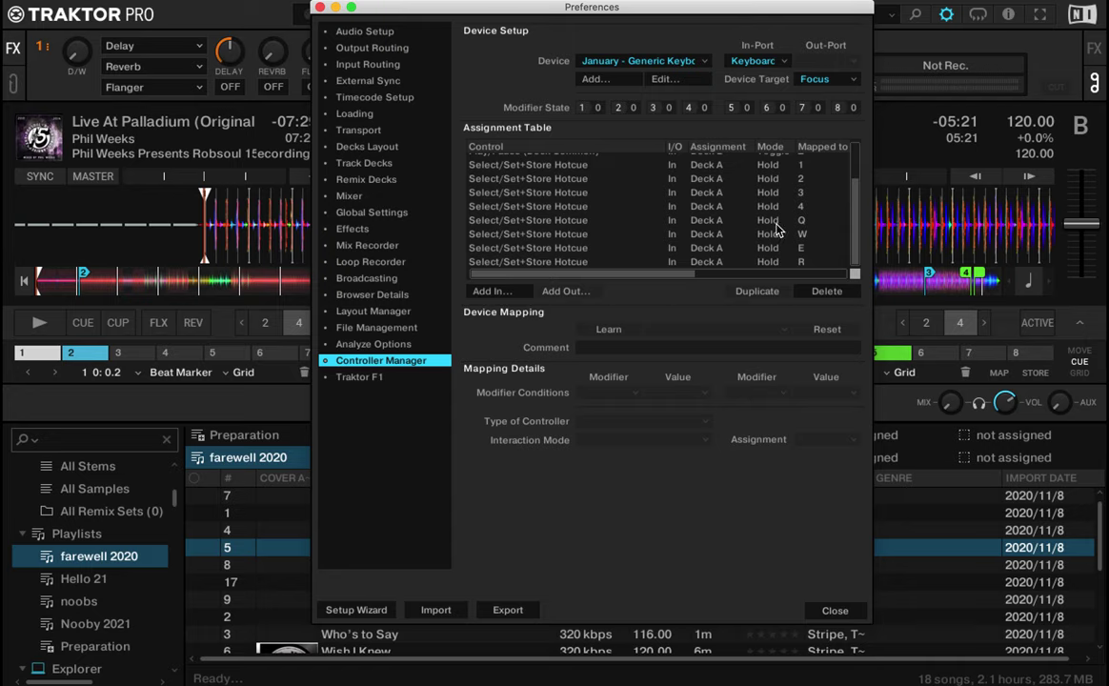
{"action": "left_click", "coordinate": [700, 222]}
{"action": "left_click", "coordinate": [851, 441]}
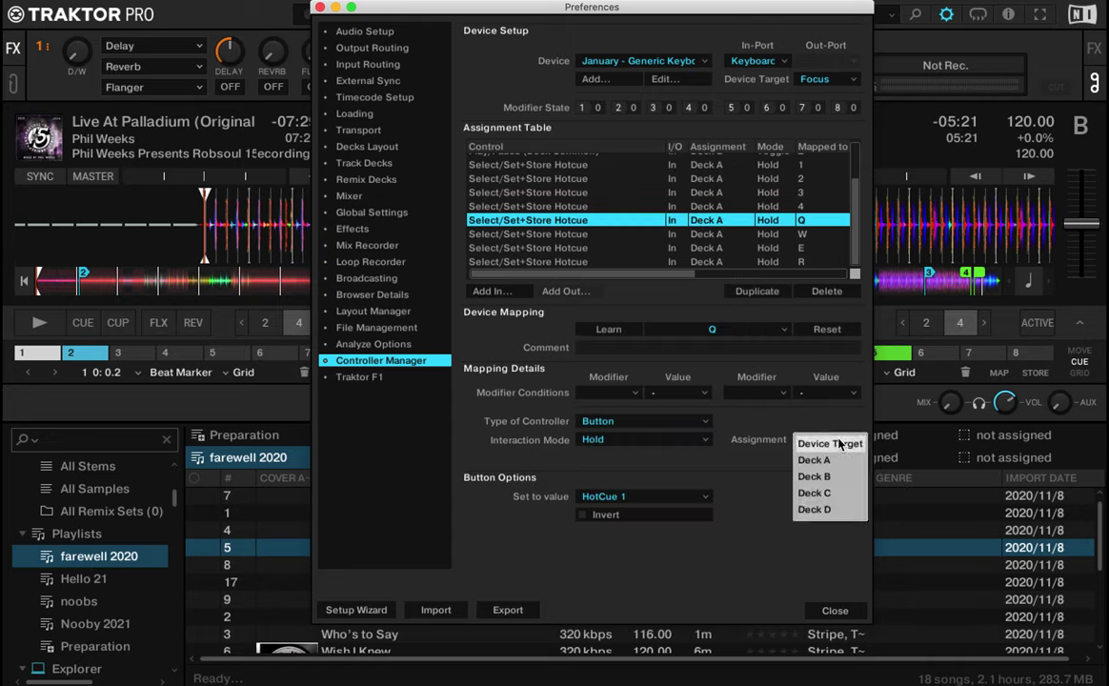
{"action": "left_click", "coordinate": [818, 477]}
{"action": "left_click", "coordinate": [722, 236]}
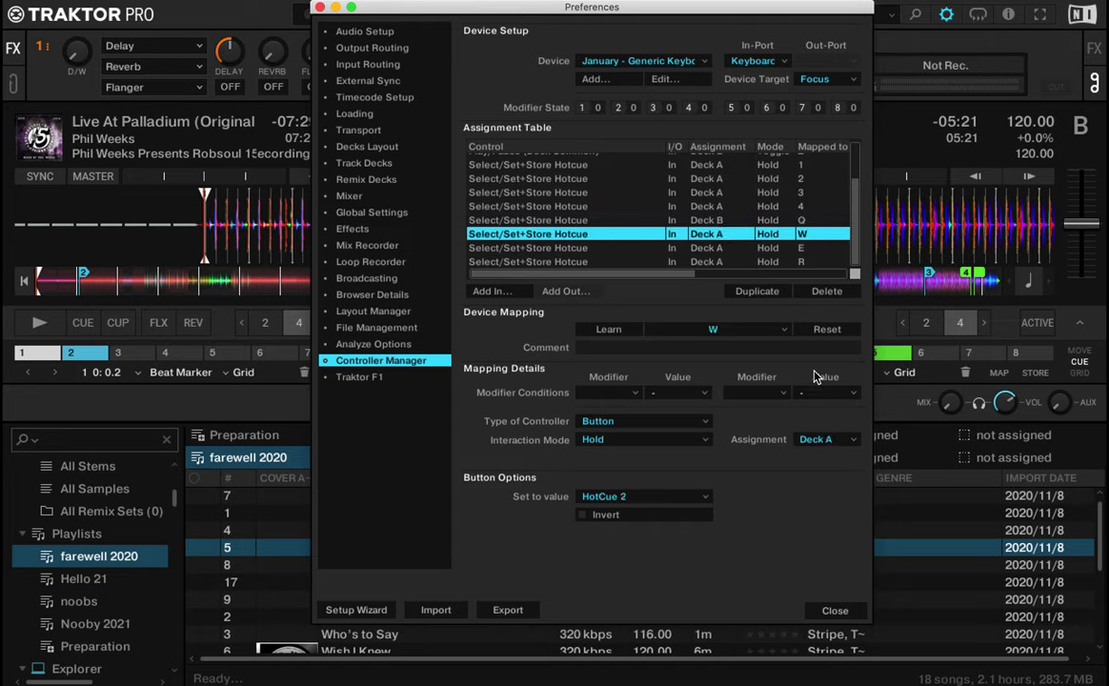
{"action": "left_click", "coordinate": [830, 443]}
{"action": "left_click", "coordinate": [817, 477]}
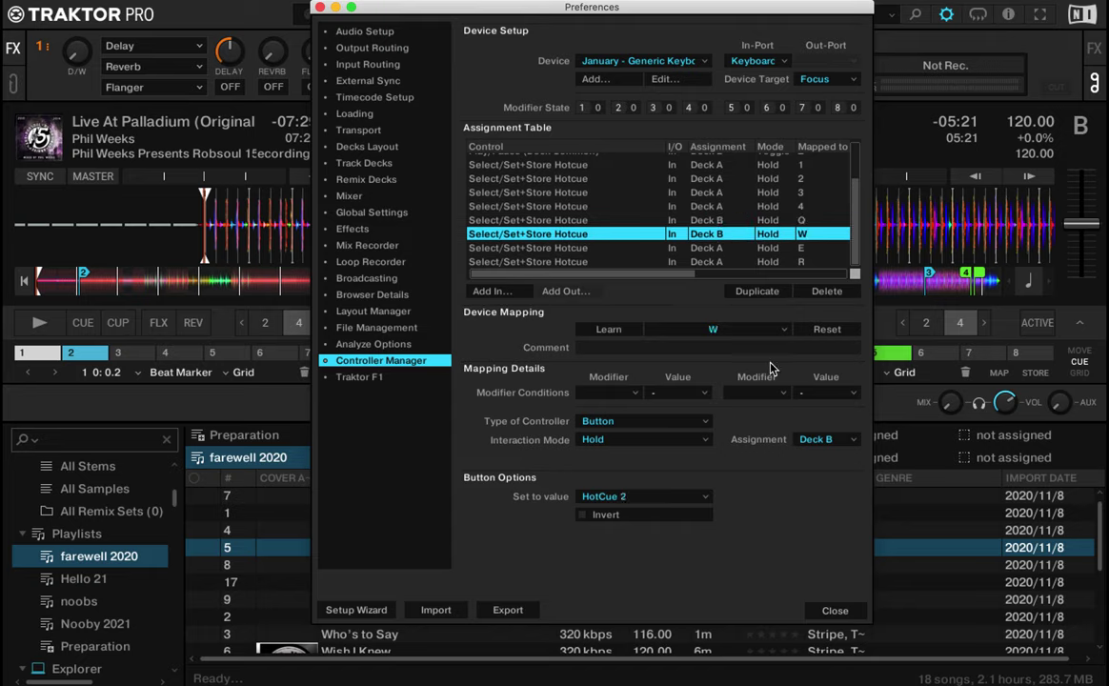
Assign the hotcue mappings on keys E and R to Deck B and close the preferences.
{"action": "left_click", "coordinate": [722, 249]}
{"action": "left_click", "coordinate": [831, 439]}
{"action": "left_click", "coordinate": [825, 478]}
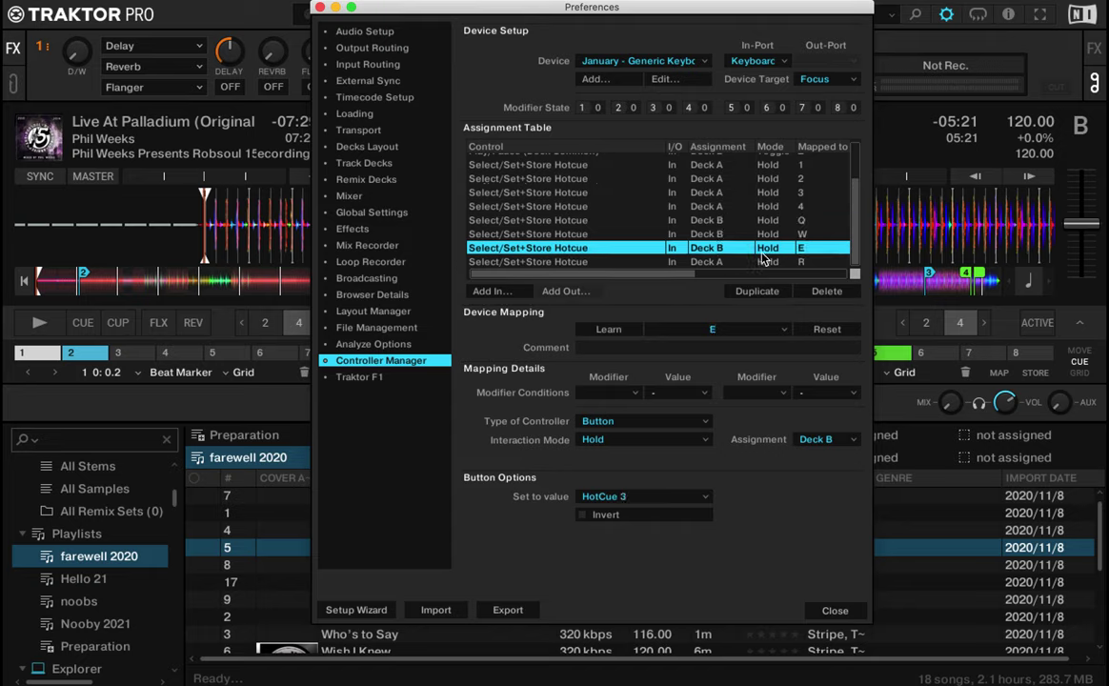
{"action": "left_click", "coordinate": [732, 264]}
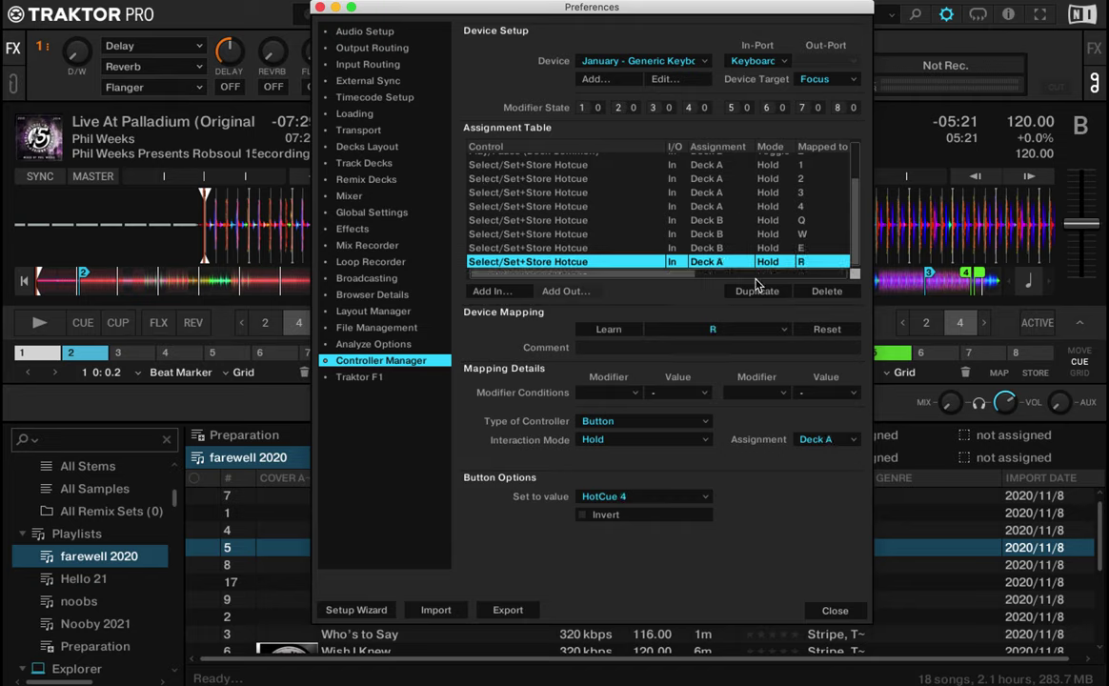
{"action": "left_click", "coordinate": [826, 443]}
{"action": "left_click", "coordinate": [821, 477]}
{"action": "key", "text": "Escape"}
Test Deck B's hotcues with the keyboard mapping and audition hotcues 1, 2 and 3 from the deck.
{"action": "key", "text": "r"}
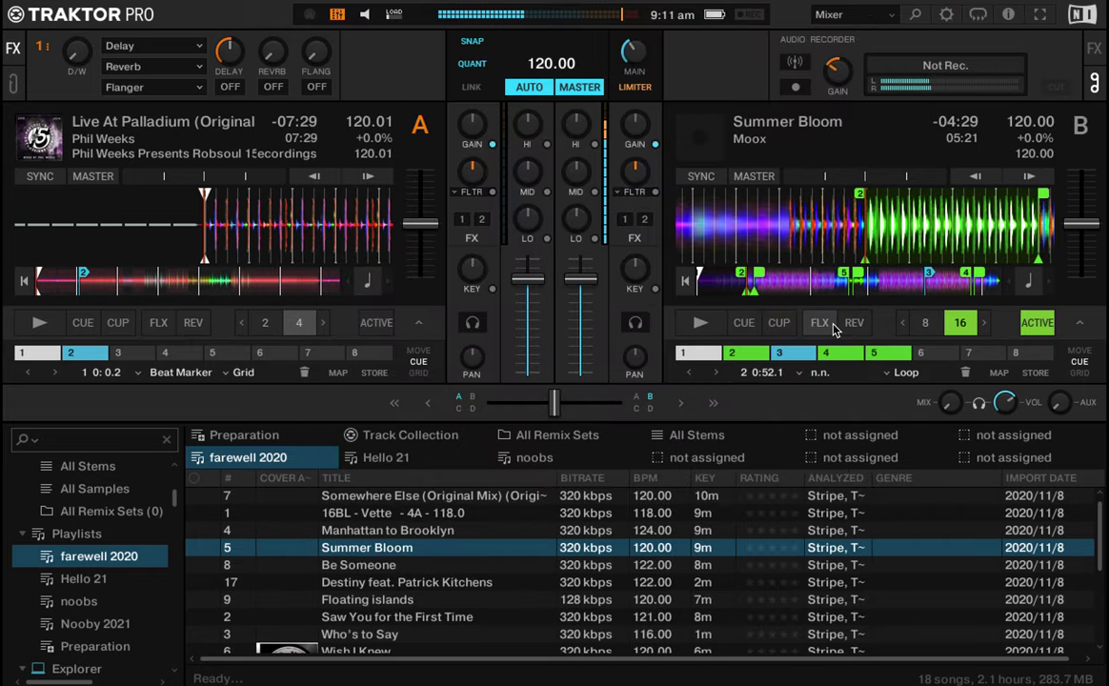
{"action": "left_click", "coordinate": [696, 353]}
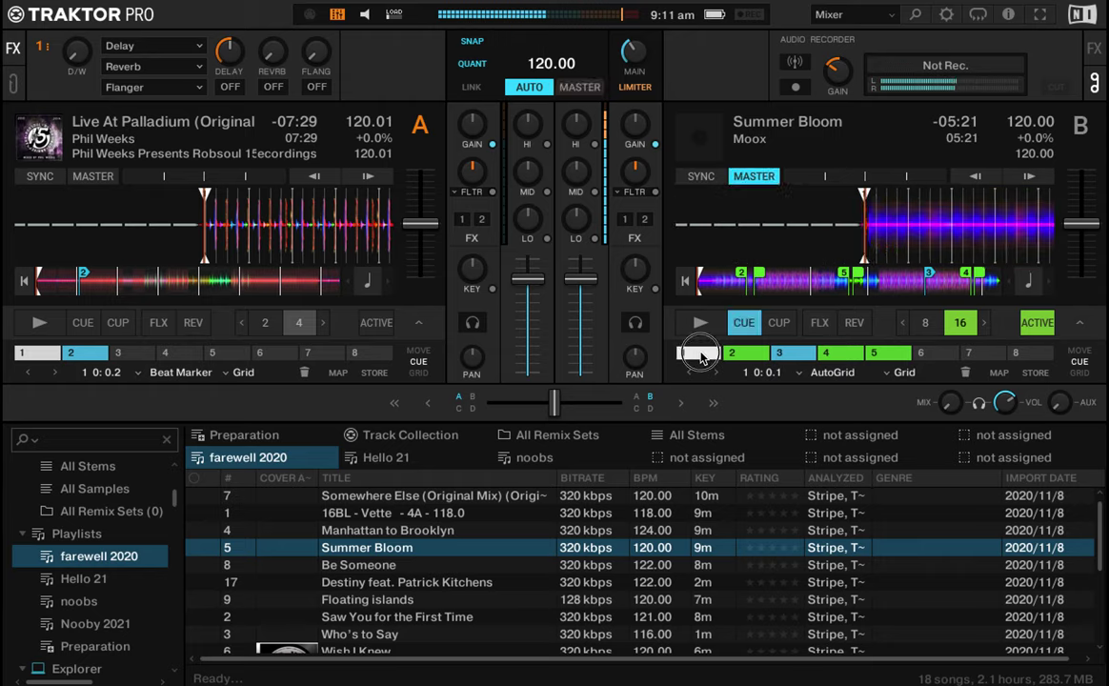
{"action": "left_click", "coordinate": [703, 358]}
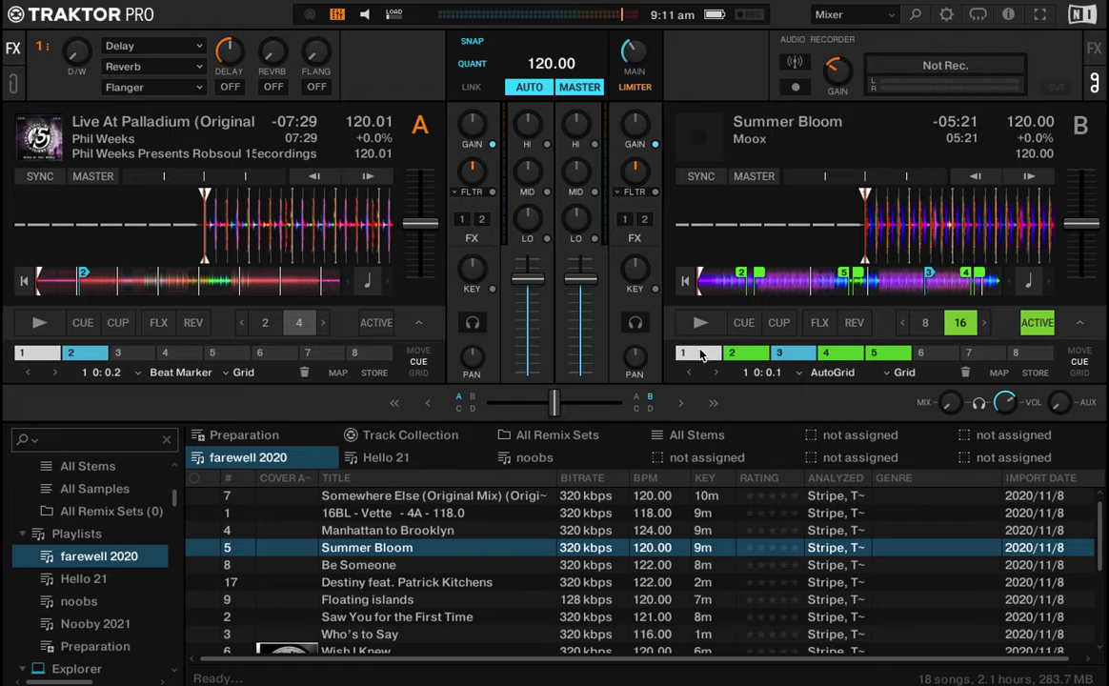
{"action": "left_click", "coordinate": [745, 357]}
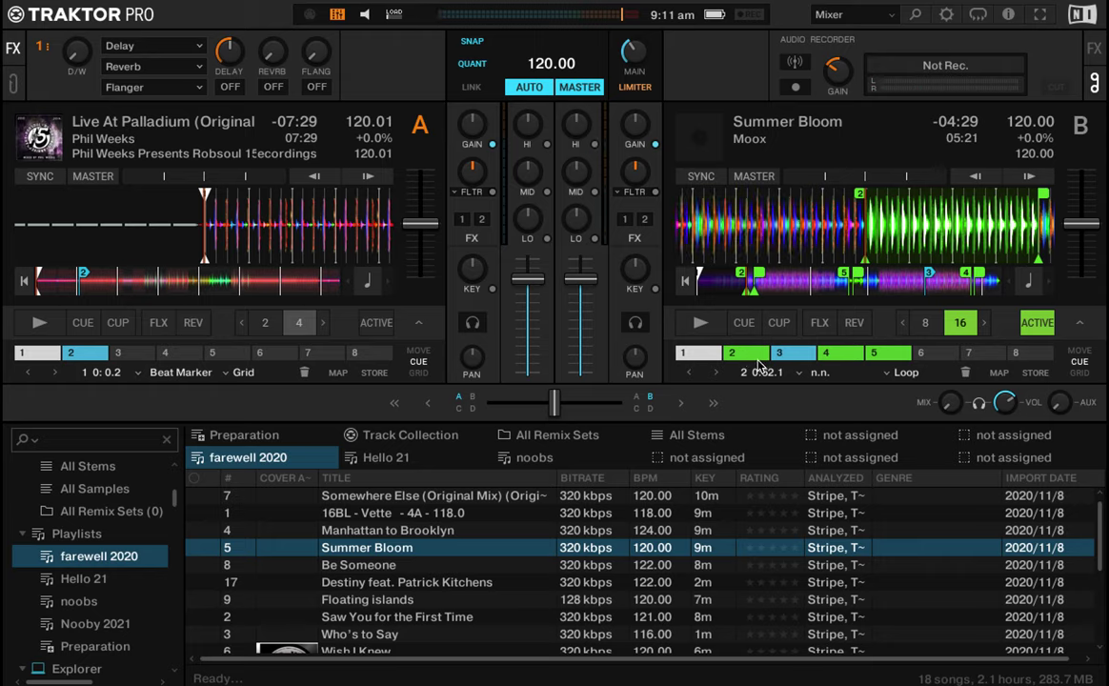
{"action": "left_click", "coordinate": [786, 358]}
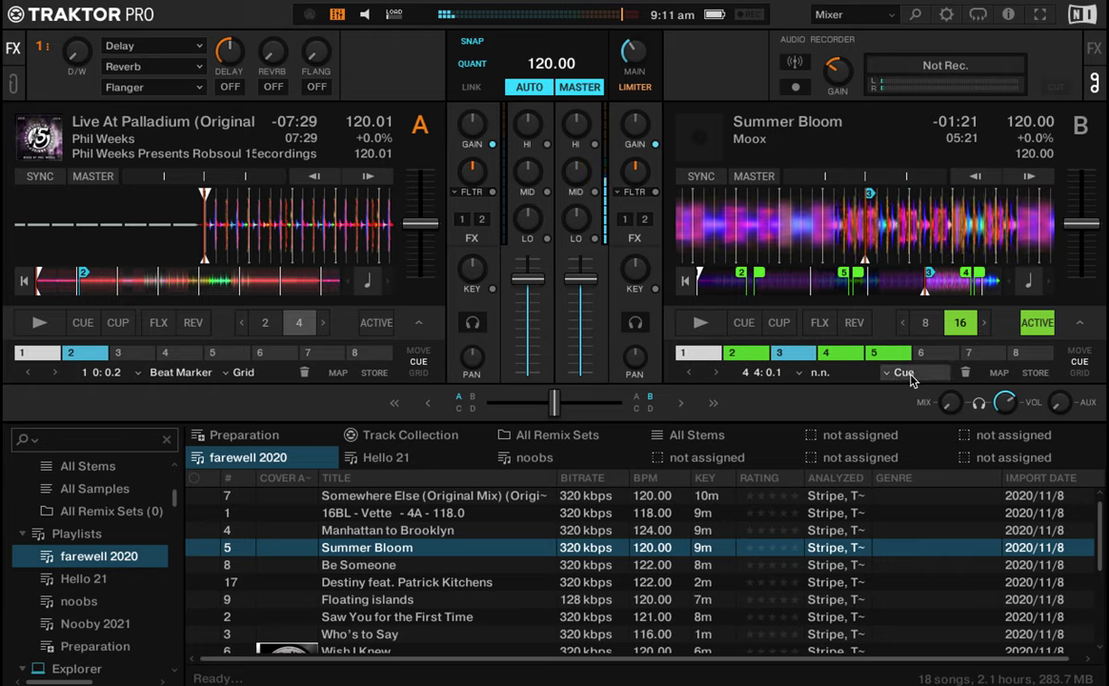
Recall the saved loop on Deck B's hotcue 2 and toggle its 16-beat loop.
{"action": "left_click", "coordinate": [748, 354]}
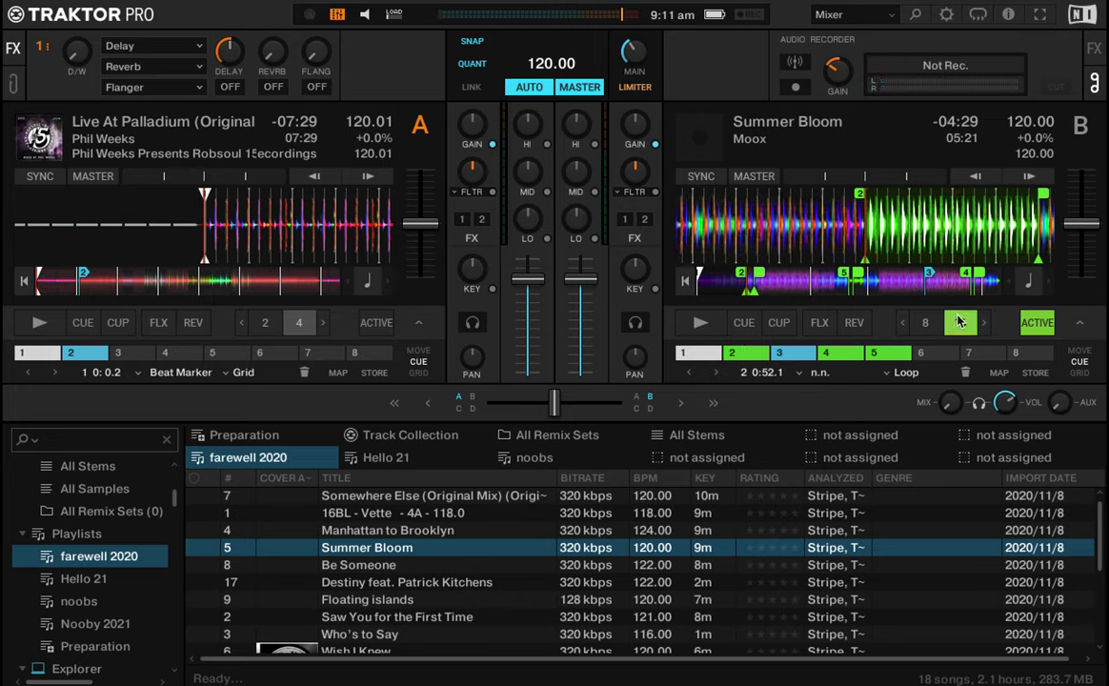
{"action": "left_click", "coordinate": [962, 322]}
{"action": "left_click", "coordinate": [747, 355]}
Jump Deck A to hotcue 2 and loop 8 beats from it, switching the length to 16 and back to 8.
{"action": "left_click", "coordinate": [85, 355]}
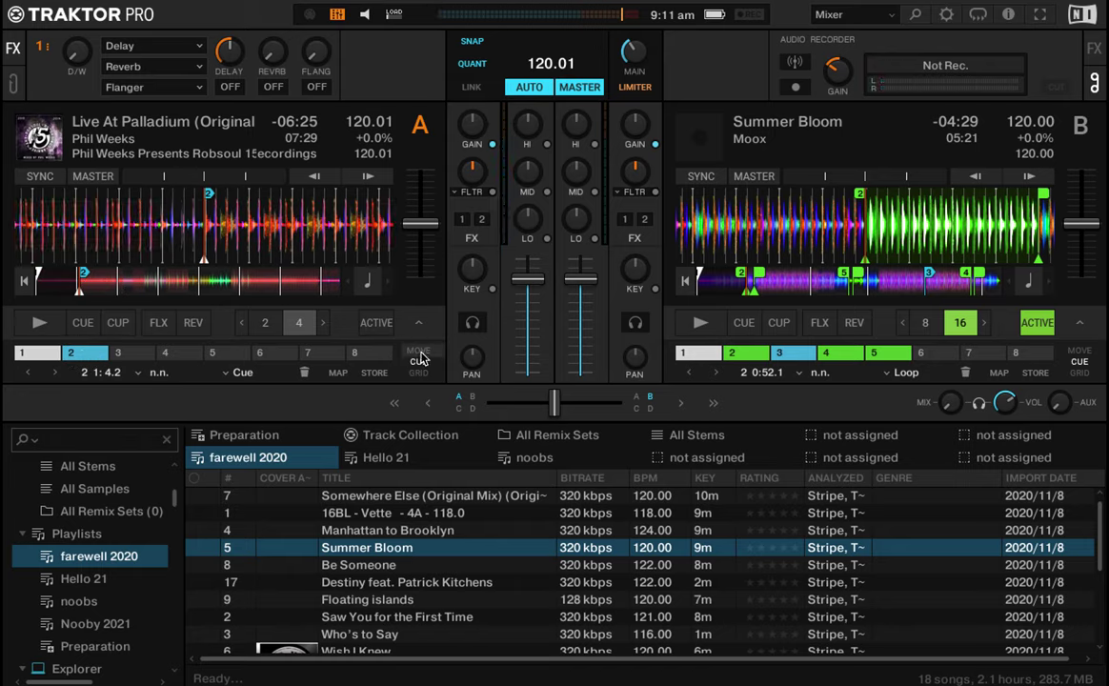
{"action": "left_click", "coordinate": [323, 323]}
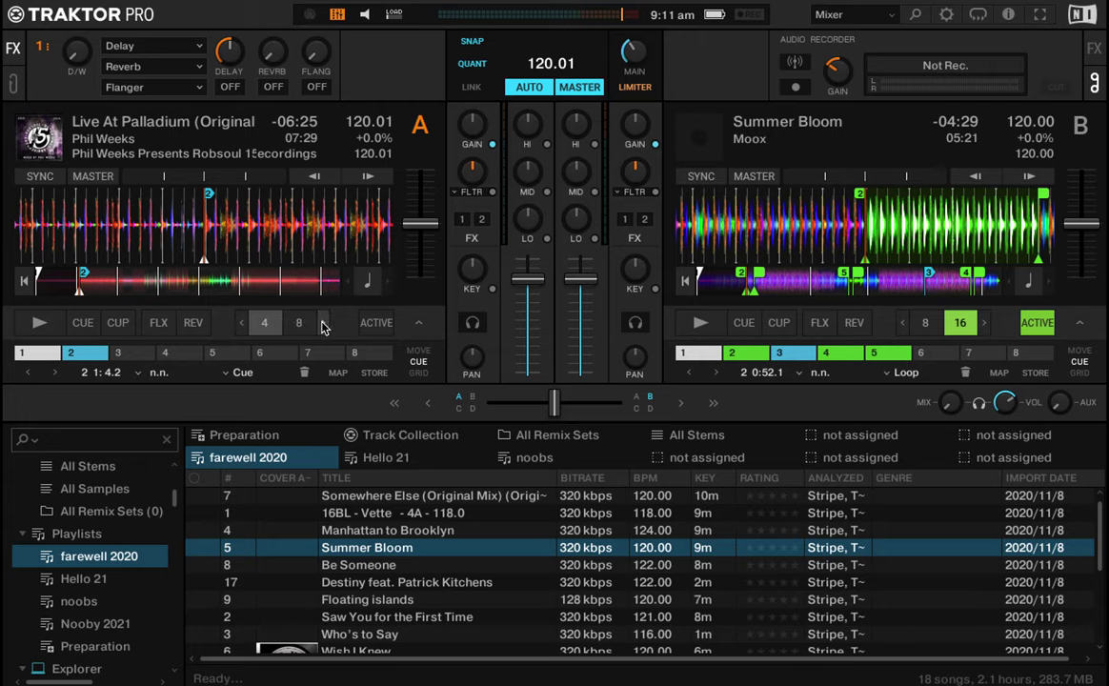
{"action": "left_click", "coordinate": [323, 324]}
{"action": "left_click", "coordinate": [264, 324]}
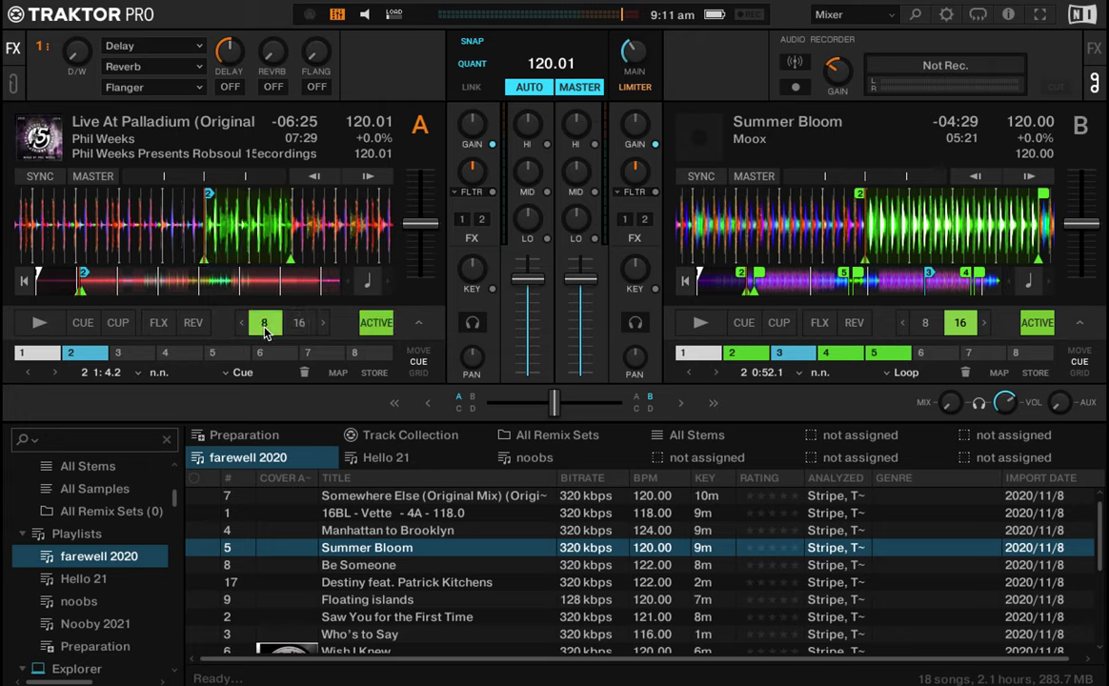
{"action": "left_click", "coordinate": [298, 324]}
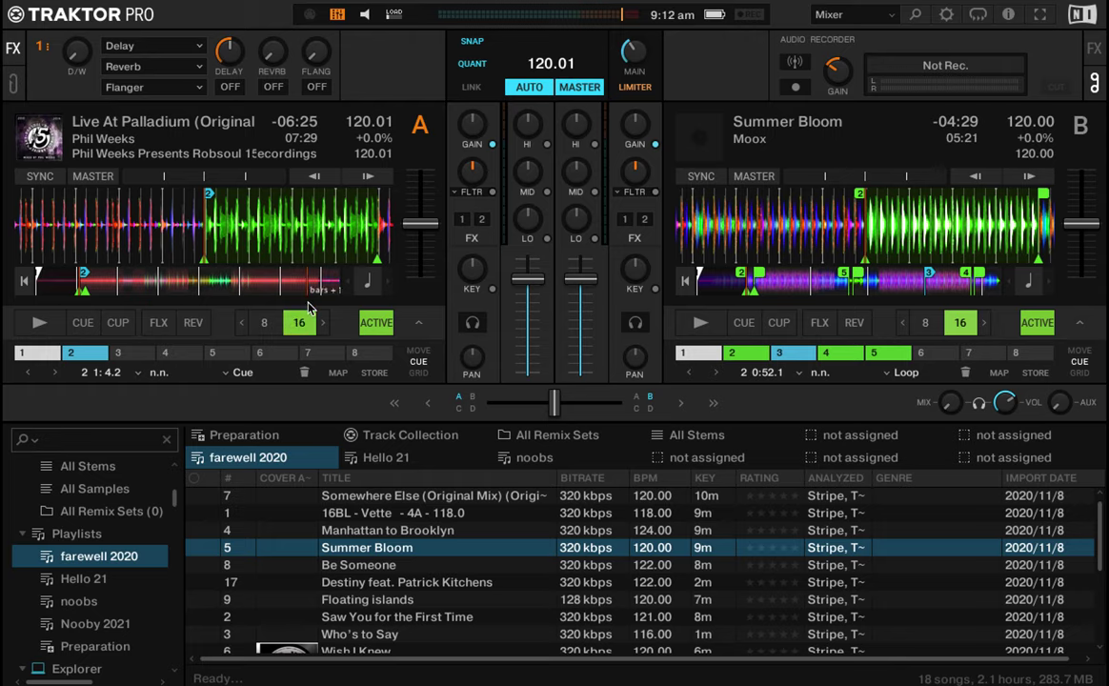
{"action": "left_click", "coordinate": [265, 322]}
Play Deck A briefly and stop it, return to the cue point at hotcue 2 and set an 8-beat loop there.
{"action": "key", "text": "space"}
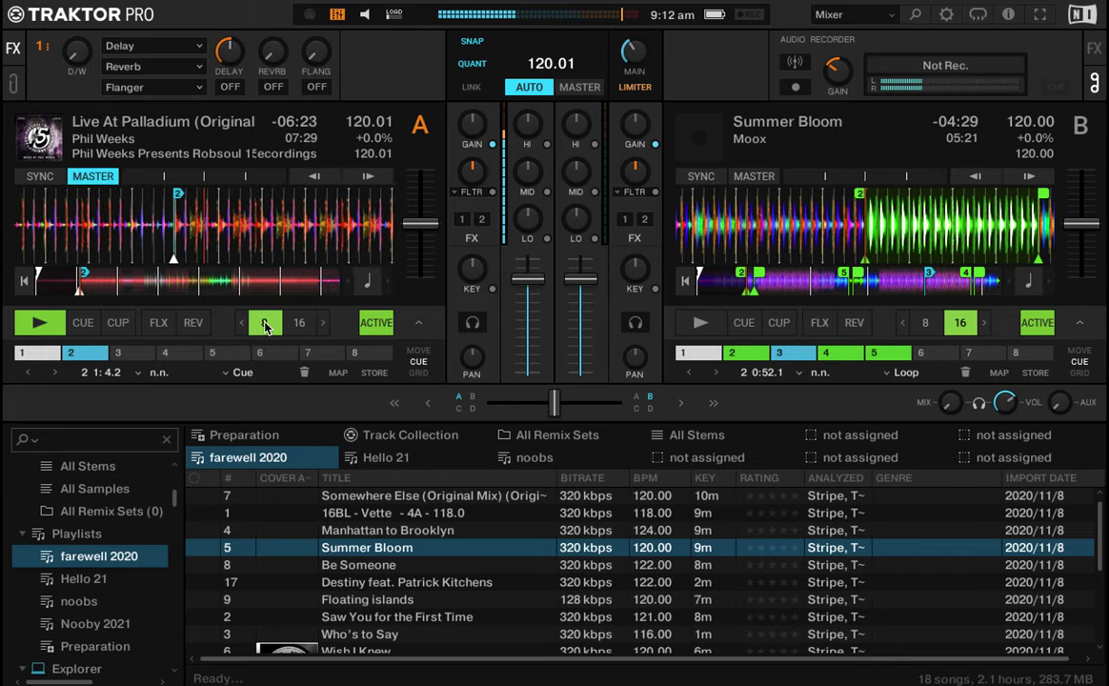
{"action": "left_click", "coordinate": [40, 324]}
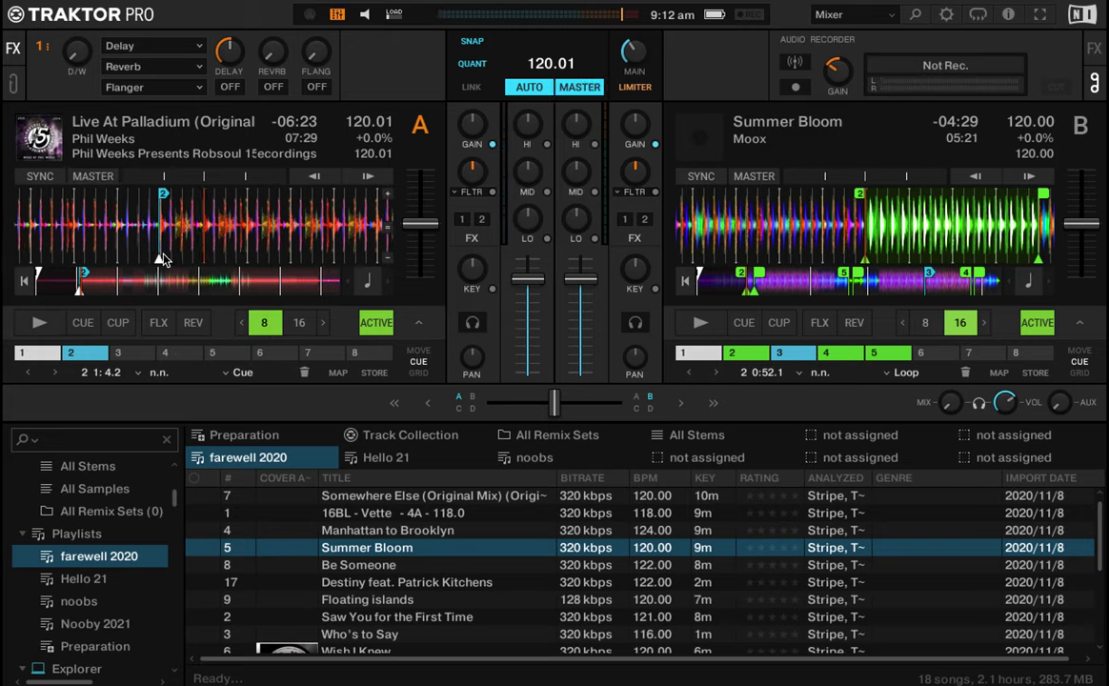
{"action": "left_click", "coordinate": [164, 259]}
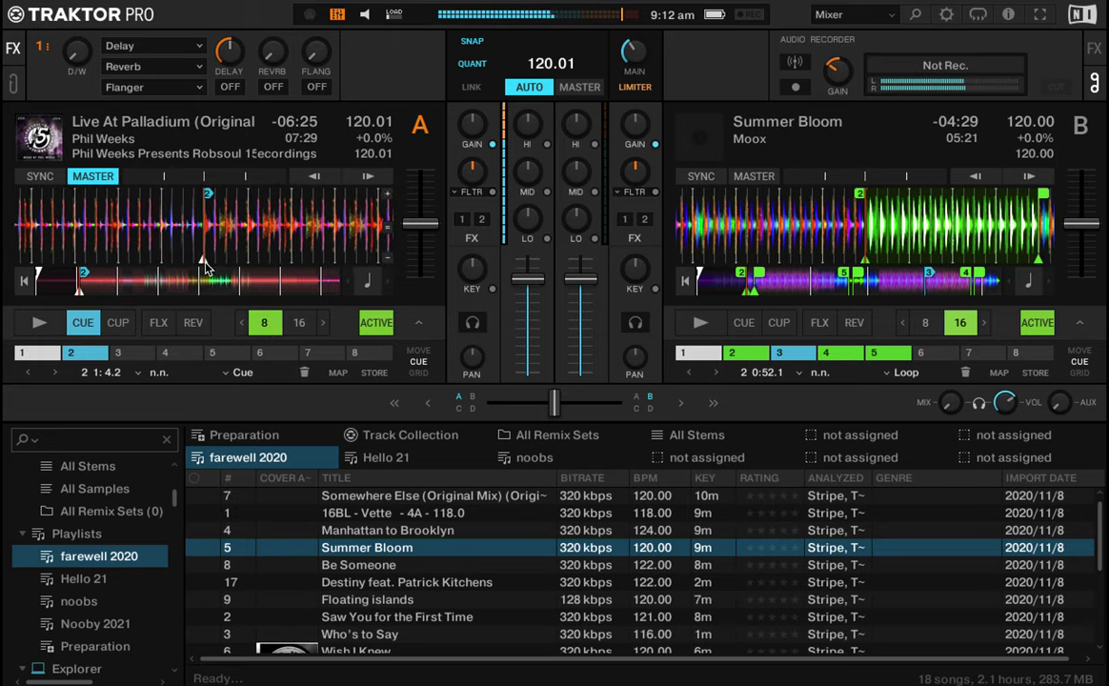
{"action": "left_click", "coordinate": [264, 323]}
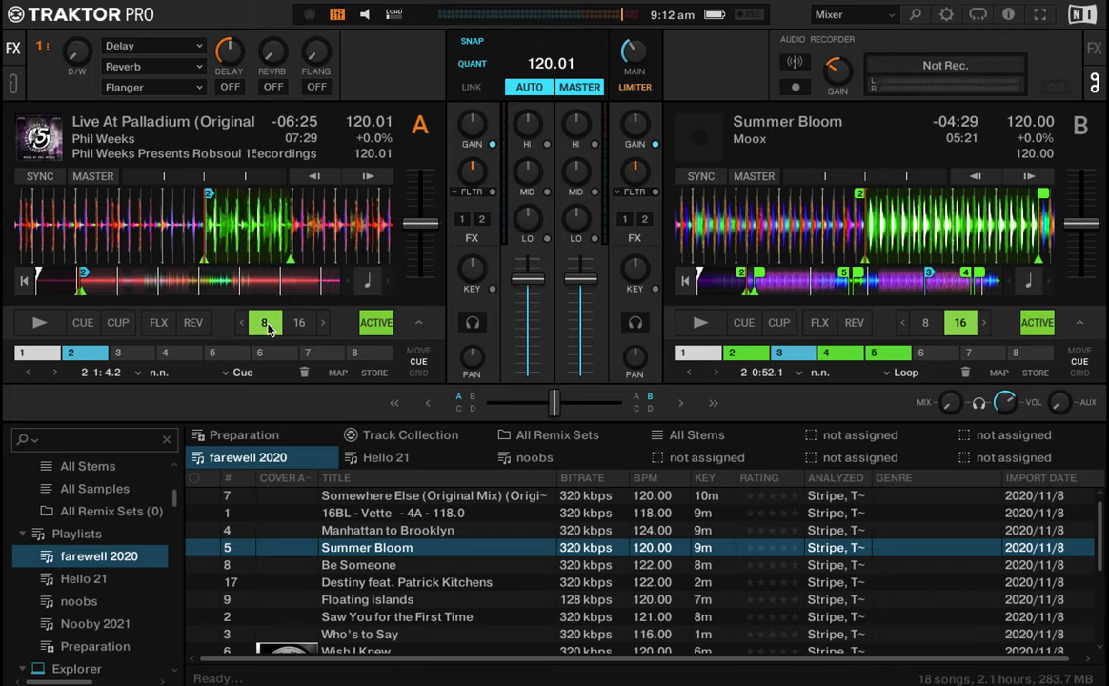
Change the type of Deck A's hotcue 2 from Cue to Loop and play the deck inside the saved loop.
{"action": "left_click", "coordinate": [238, 373]}
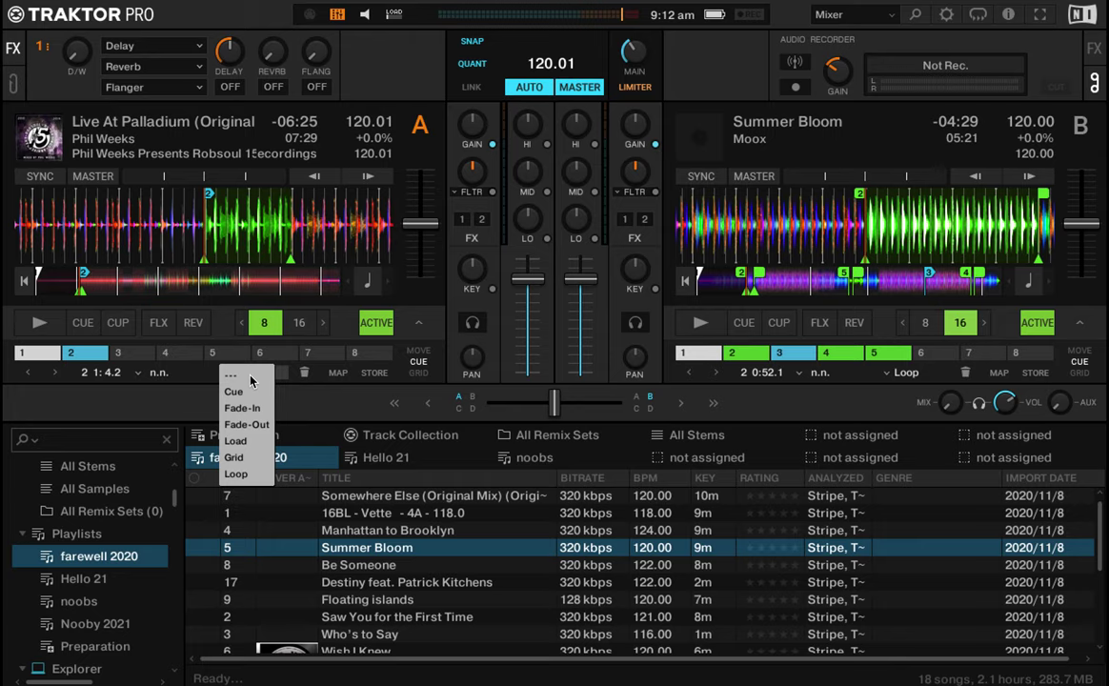
{"action": "left_click", "coordinate": [236, 475]}
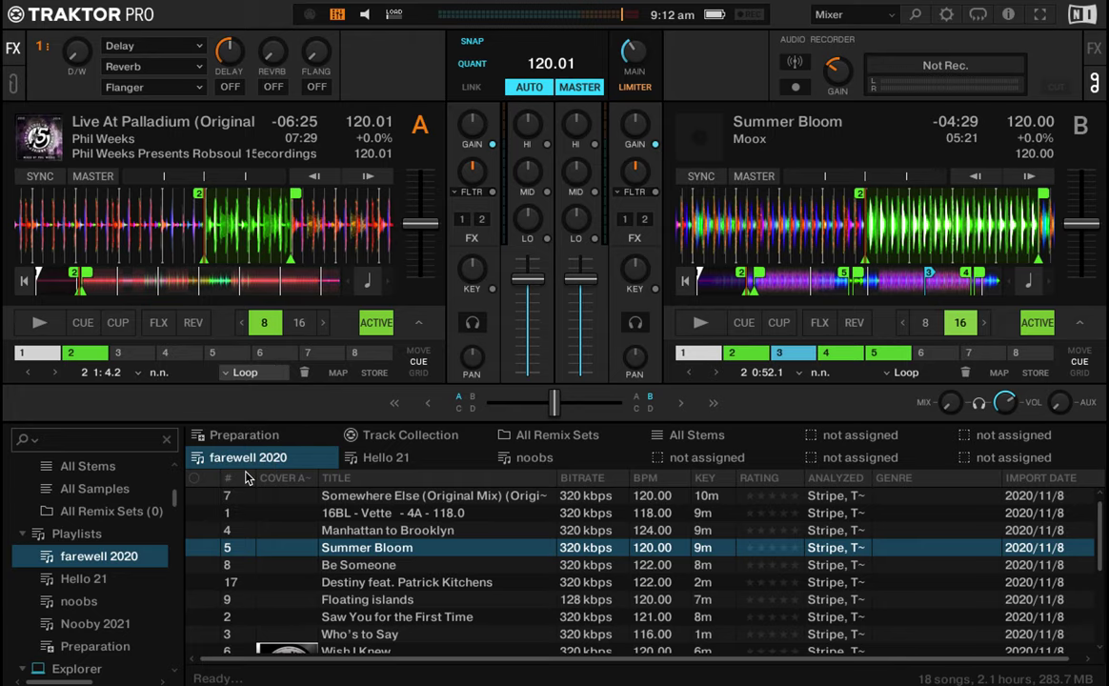
{"action": "left_click", "coordinate": [201, 204]}
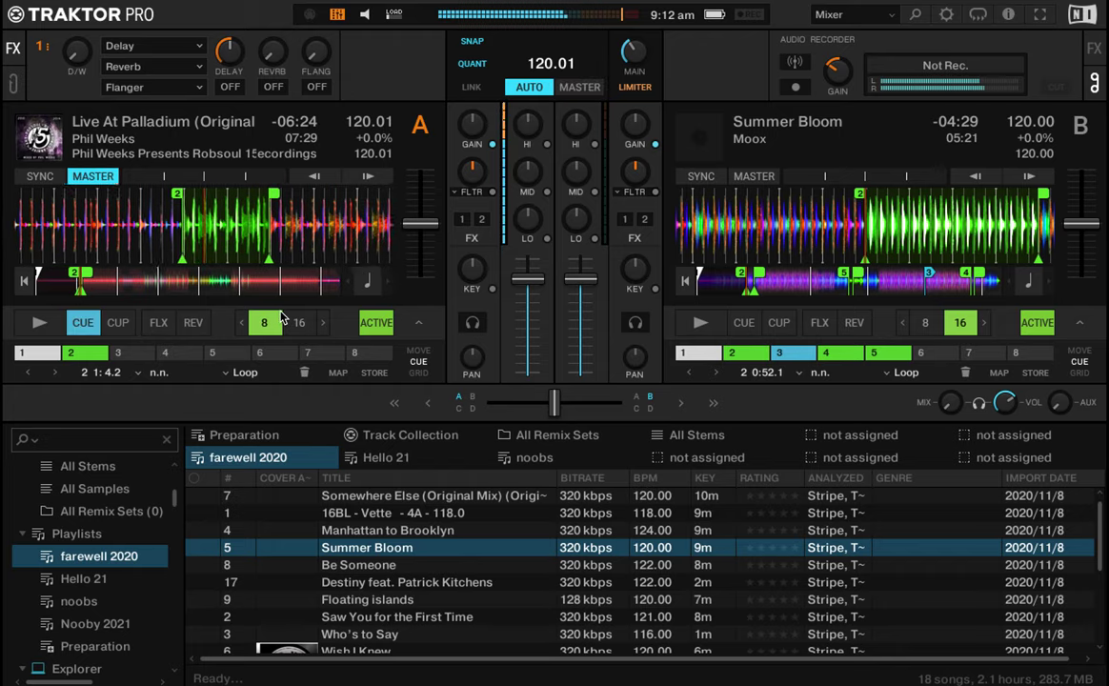
{"action": "key", "text": "space"}
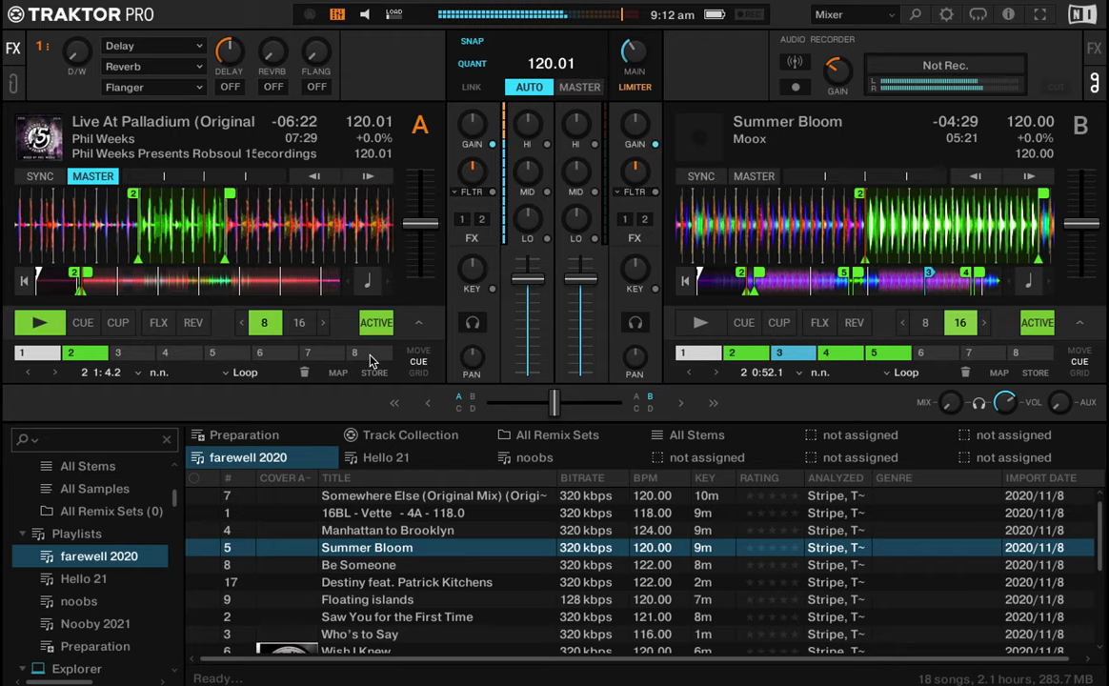
Release Deck A's 8-beat loop during playback, re-engage it from hotcue 2 and release it again.
{"action": "left_click", "coordinate": [265, 325]}
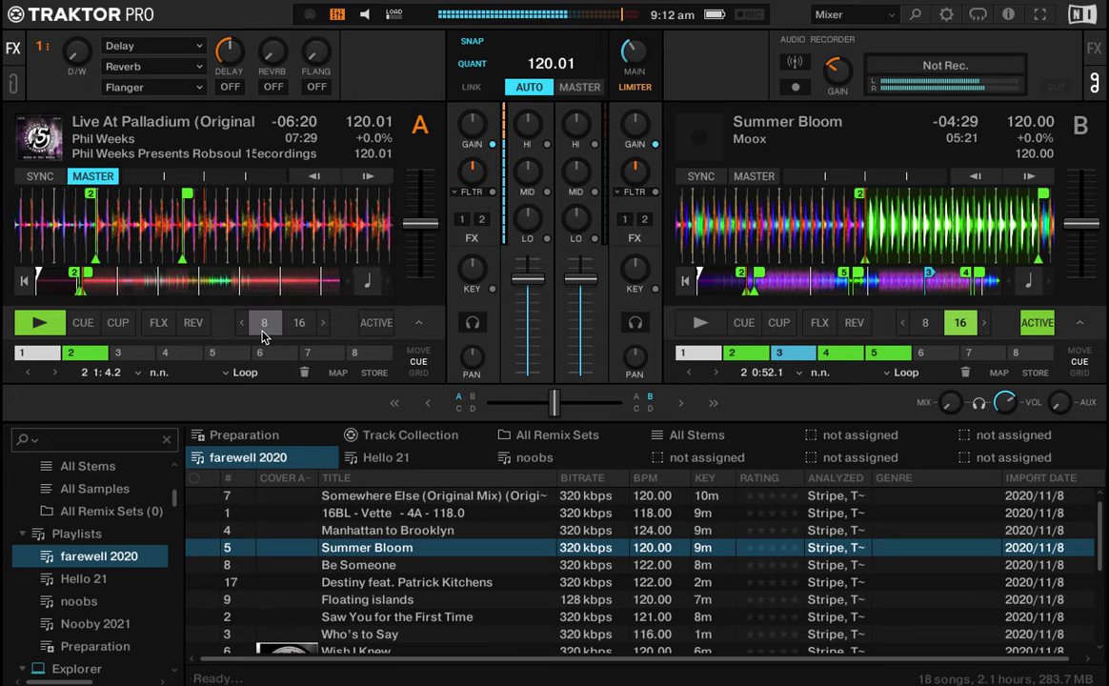
{"action": "left_click", "coordinate": [264, 326]}
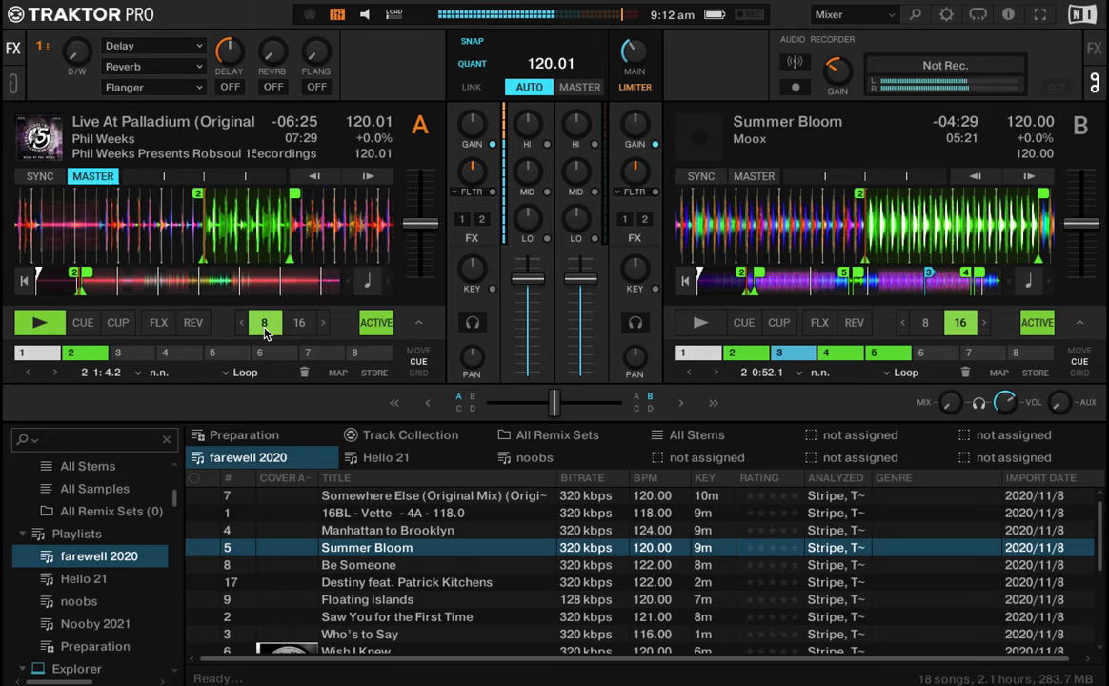
{"action": "left_click", "coordinate": [376, 324]}
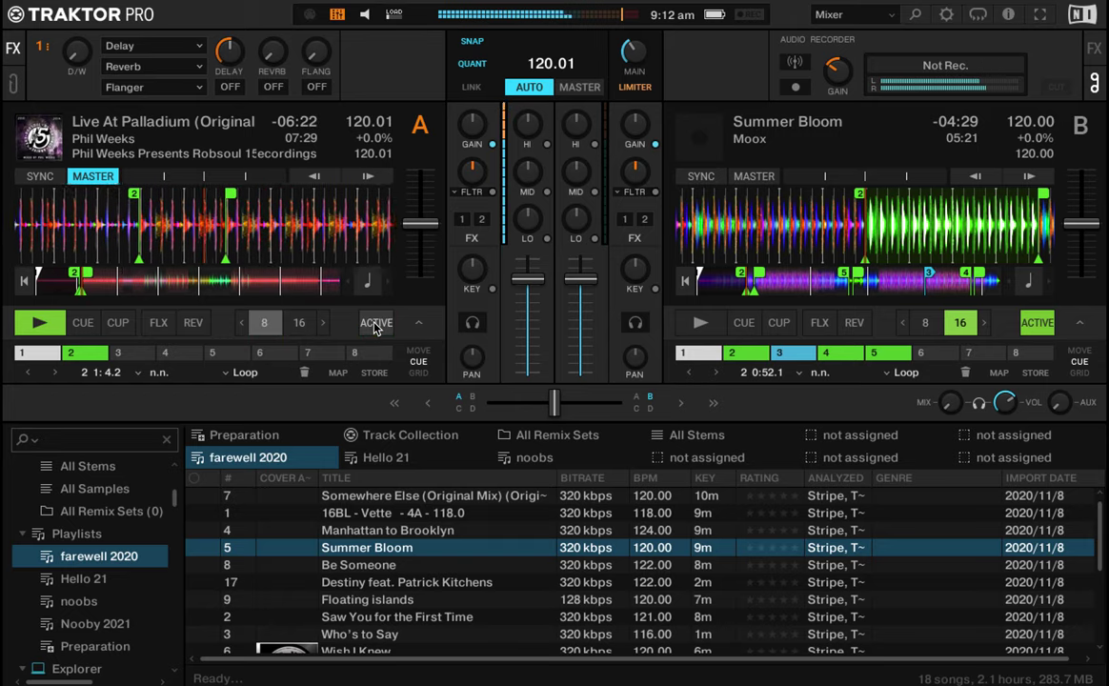
Stop Deck A and replay it from before hotcue 2 with the saved loop activated so playback runs into it.
{"action": "key", "text": "space"}
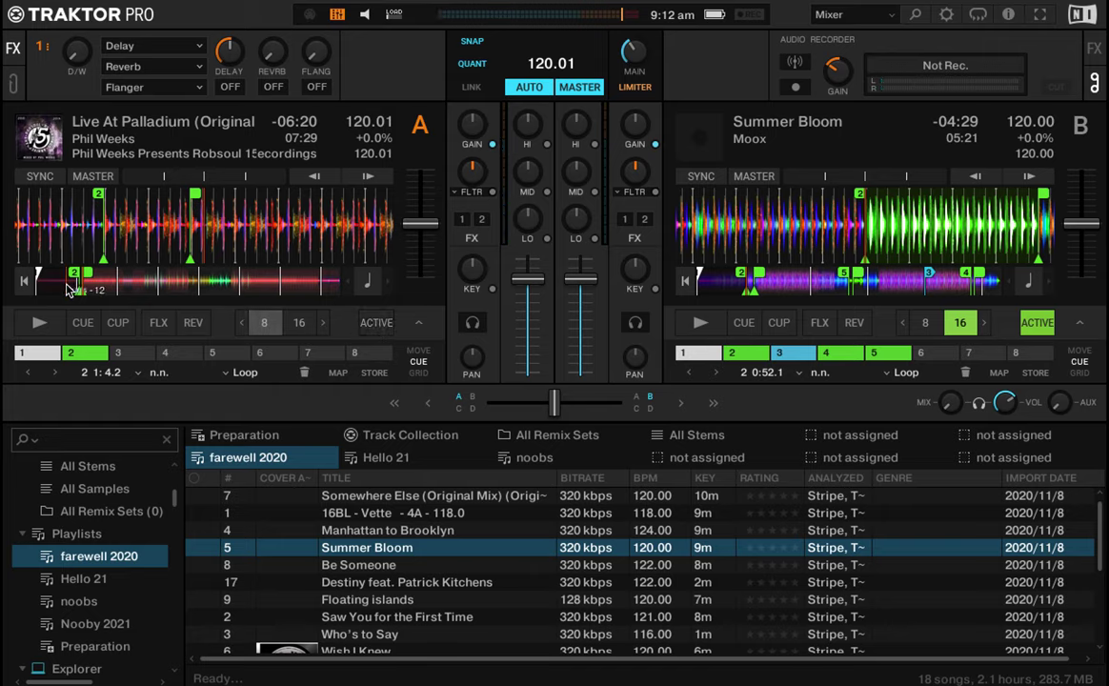
{"action": "key", "text": "space"}
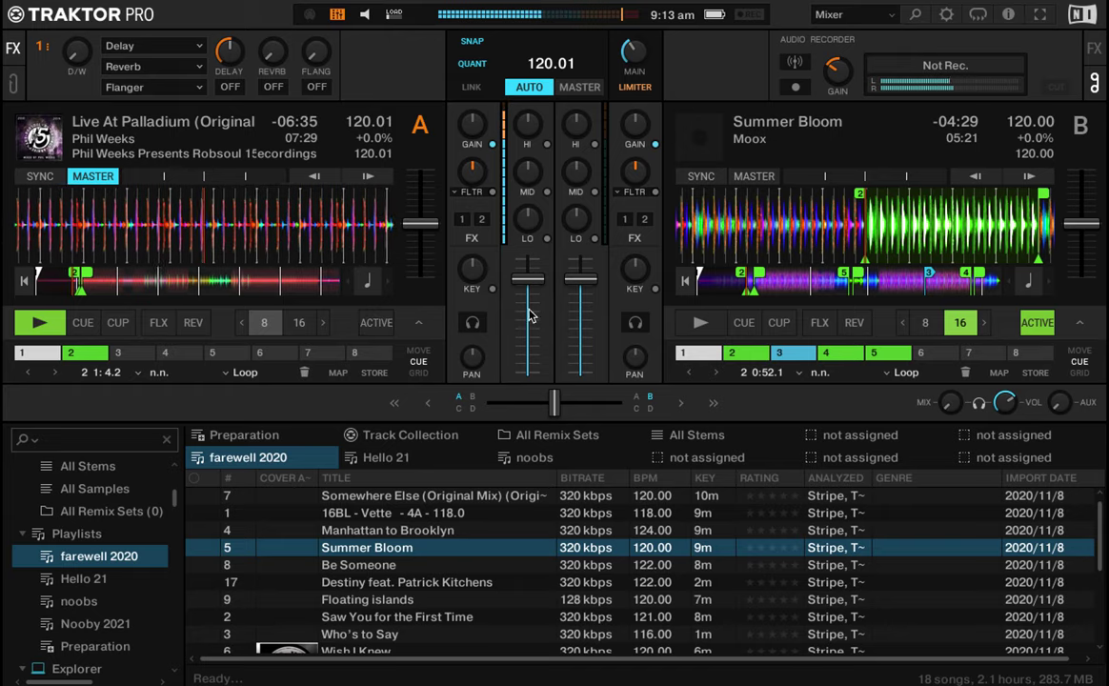
{"action": "left_click", "coordinate": [375, 322]}
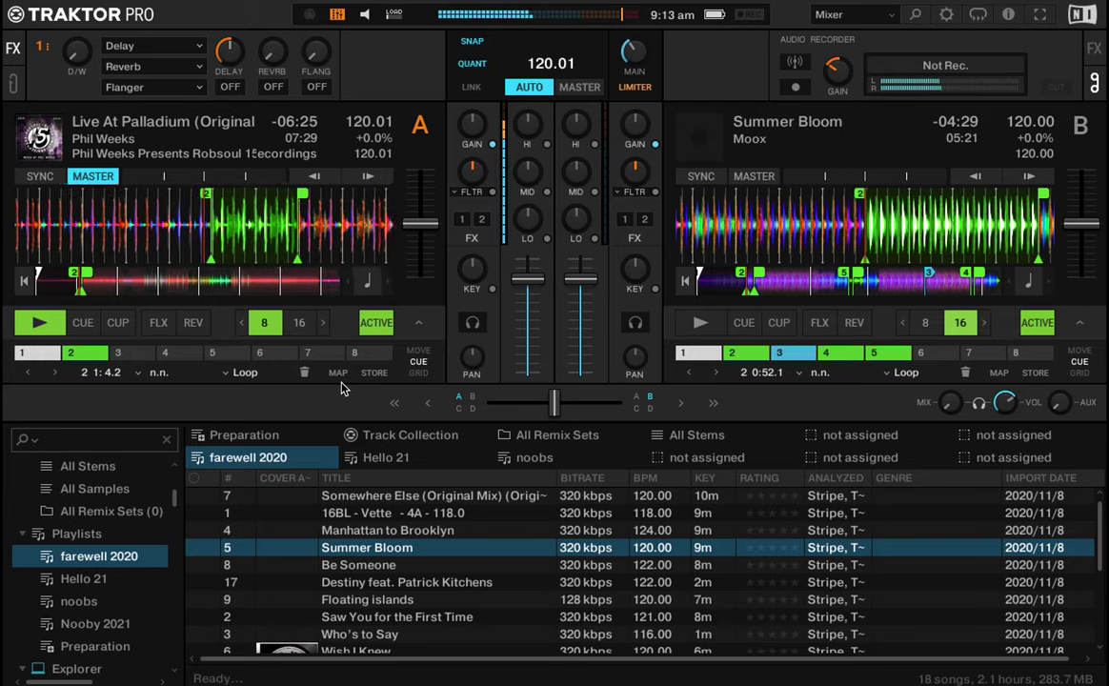
Extend Deck A's playing loop to 16 beats and shorten it progressively through 8, 4, 2 and 1 down to 1/32.
{"action": "left_click", "coordinate": [299, 323]}
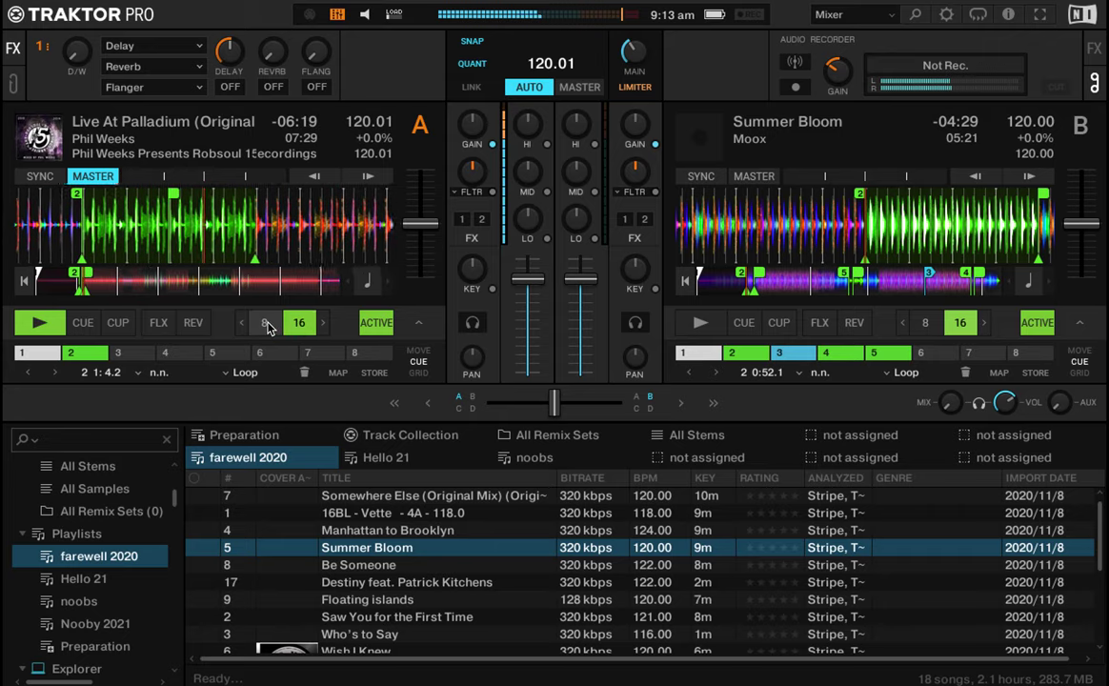
{"action": "left_click", "coordinate": [267, 326]}
{"action": "left_click", "coordinate": [243, 324]}
{"action": "left_click", "coordinate": [262, 325]}
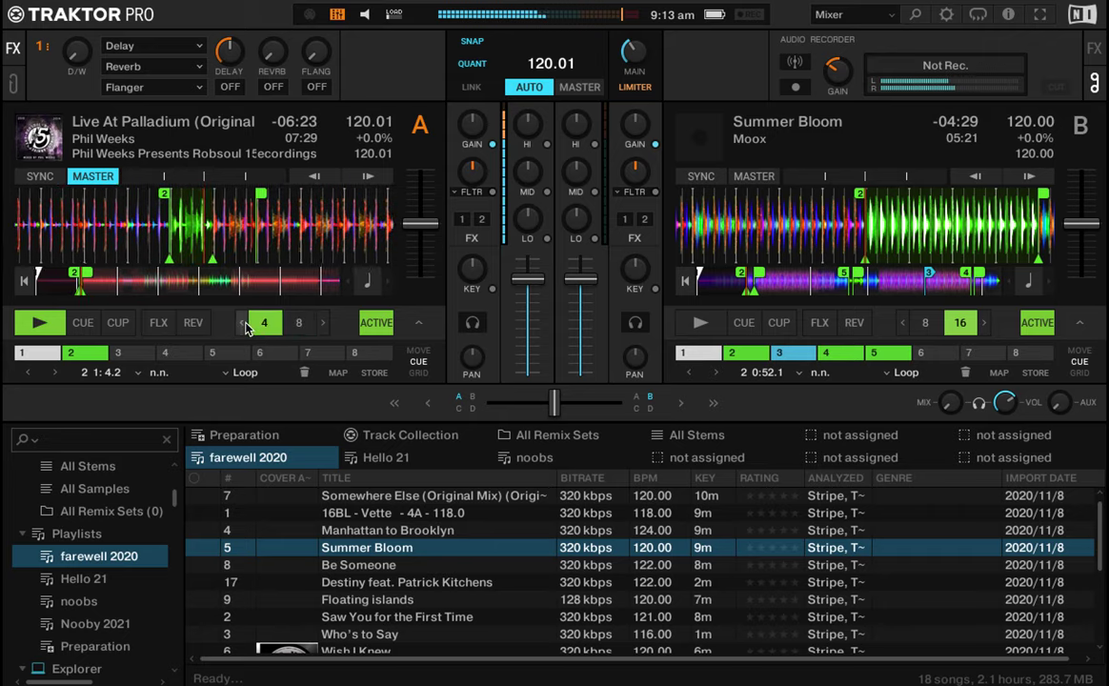
{"action": "left_click", "coordinate": [244, 324]}
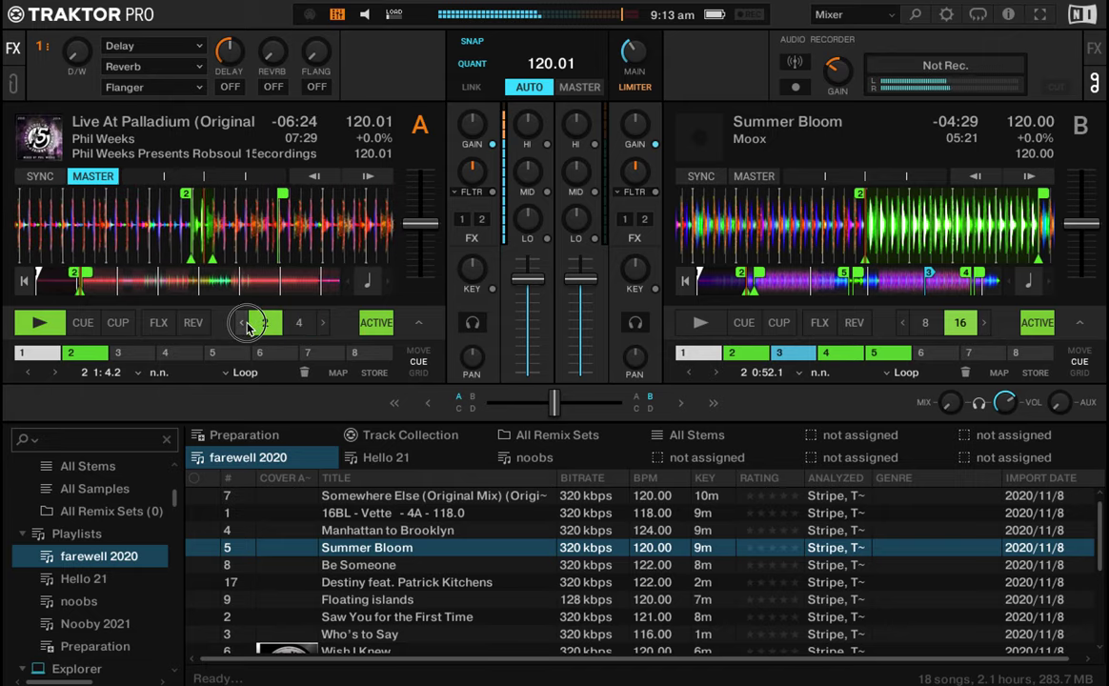
{"action": "left_click", "coordinate": [256, 326]}
{"action": "left_click", "coordinate": [243, 324]}
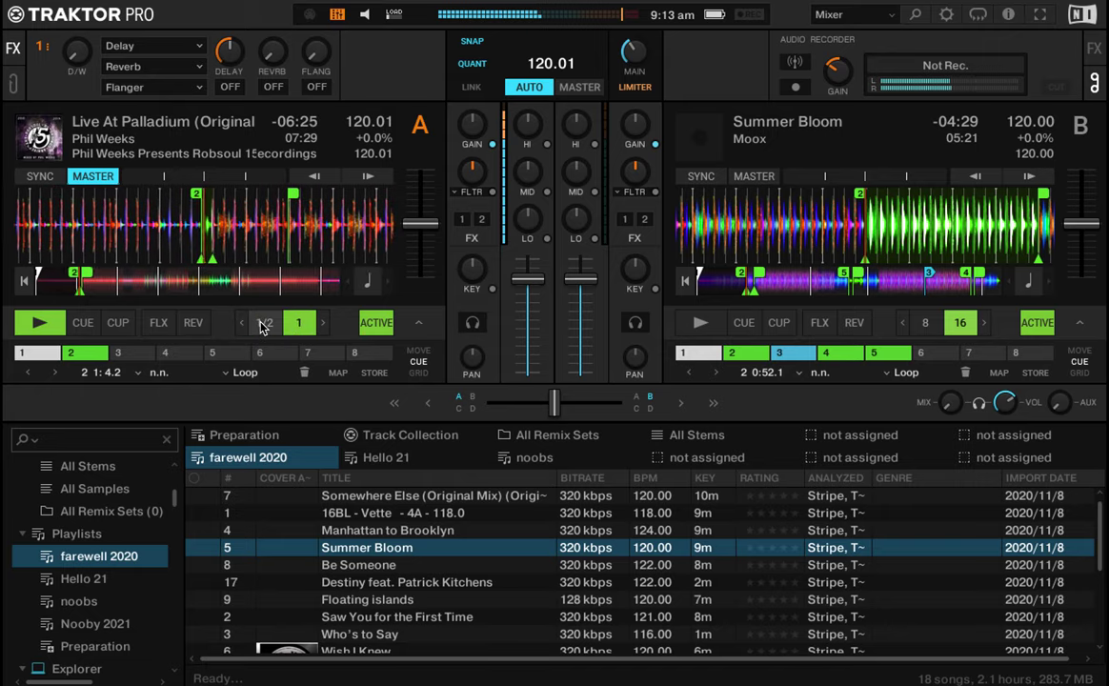
{"action": "left_click", "coordinate": [246, 325]}
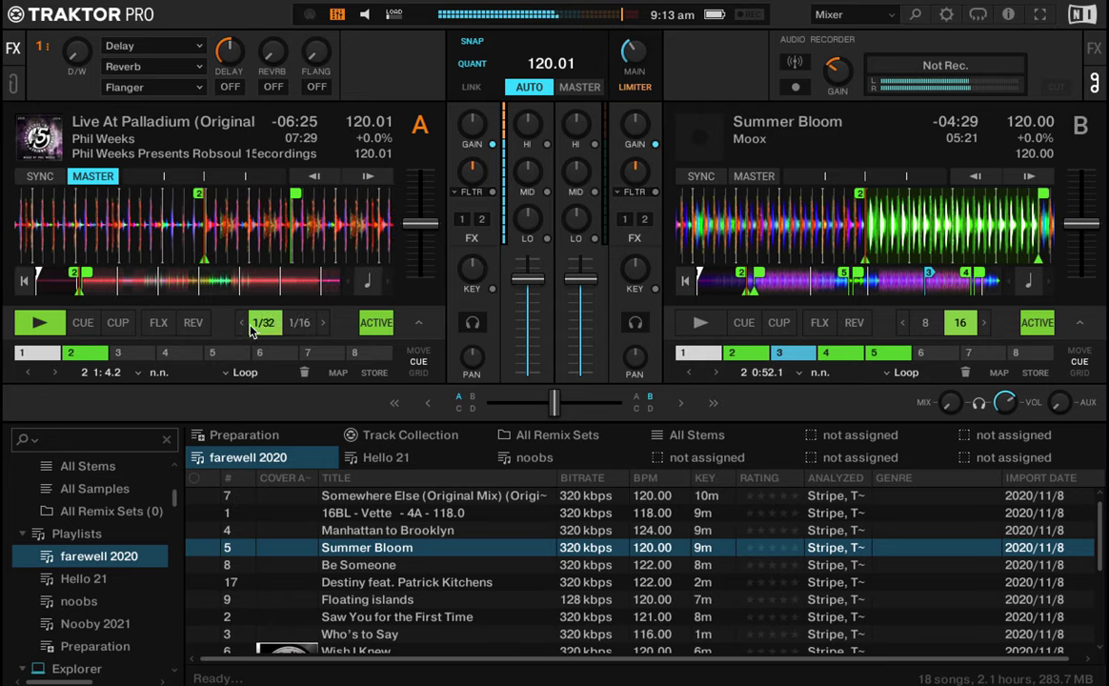
Restore Deck A's loop to 8 beats, release it and stop the deck after it has played on.
{"action": "left_click", "coordinate": [302, 325]}
{"action": "left_click", "coordinate": [383, 326]}
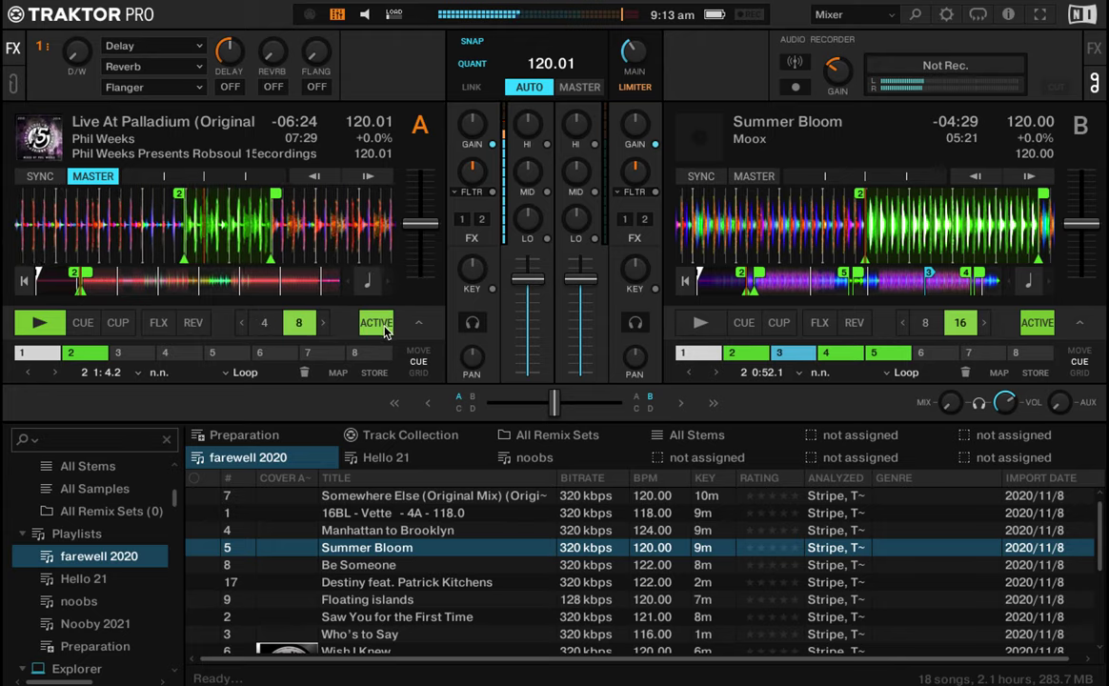
{"action": "left_click", "coordinate": [377, 325]}
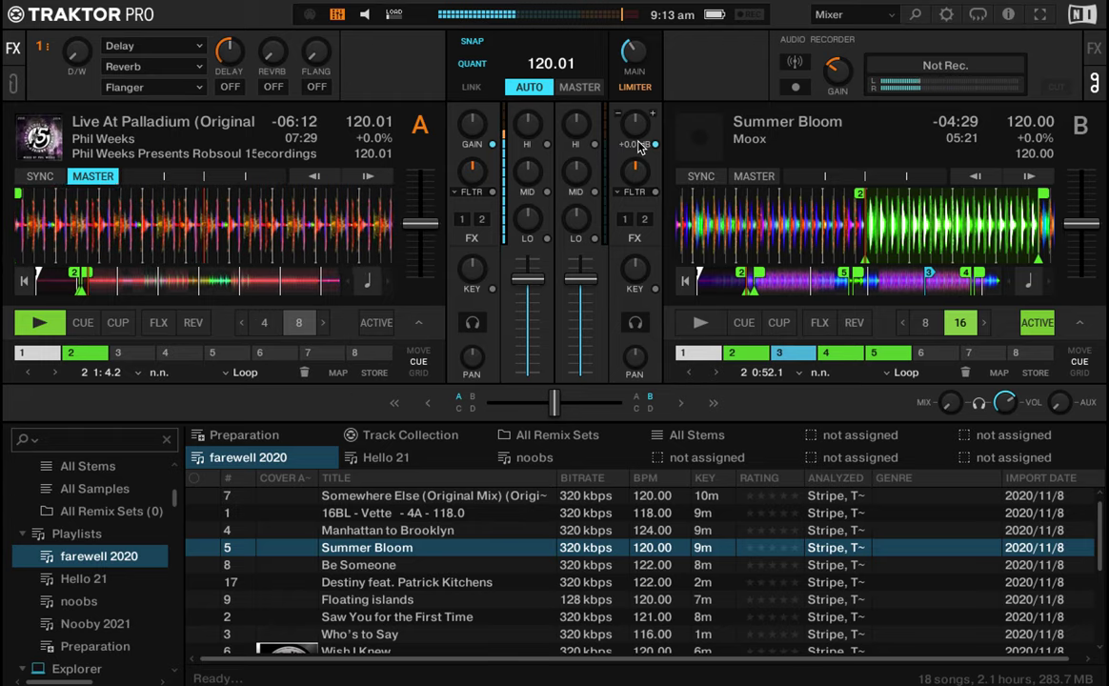
{"action": "left_click_drag", "start_coordinate": [840, 73], "coordinate": [841, 58]}
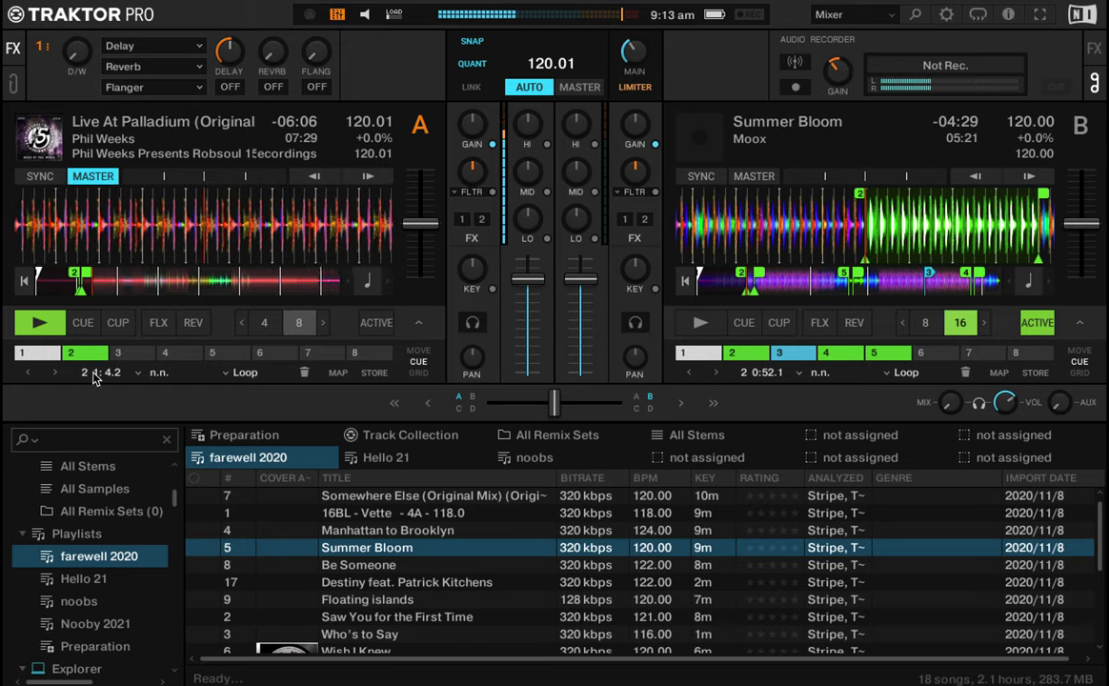
{"action": "left_click", "coordinate": [57, 326]}
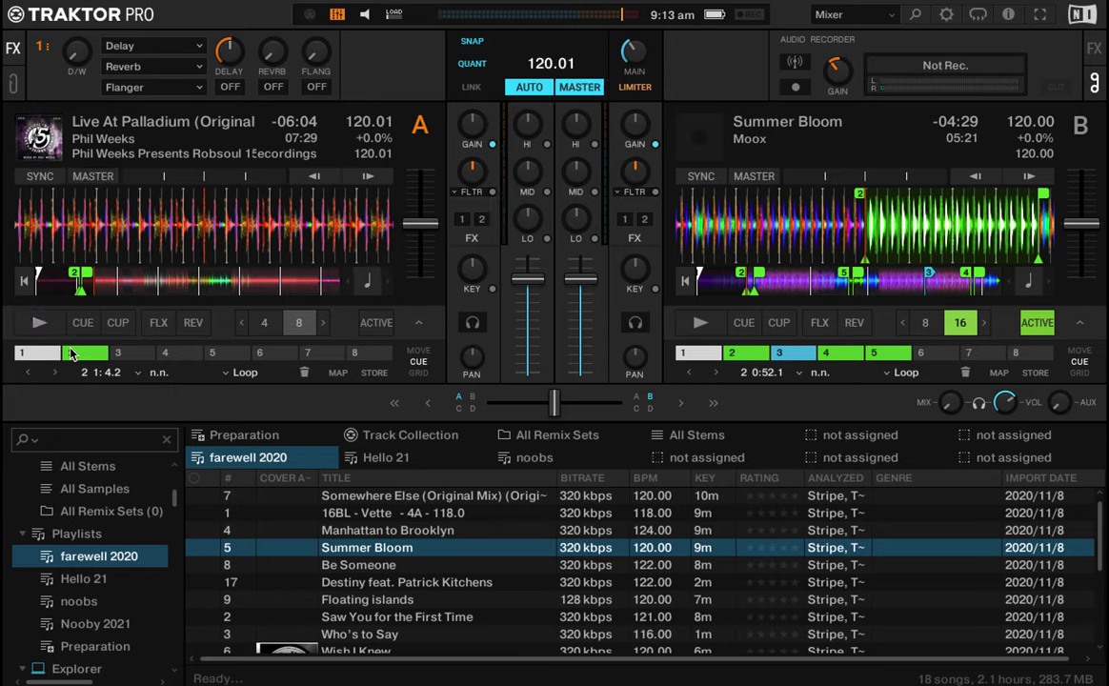
Trigger hotcues 1 and 2 on Decks A and B with the keyboard mapping, moving each deck elsewhere in its track in between.
{"action": "left_click", "coordinate": [70, 352]}
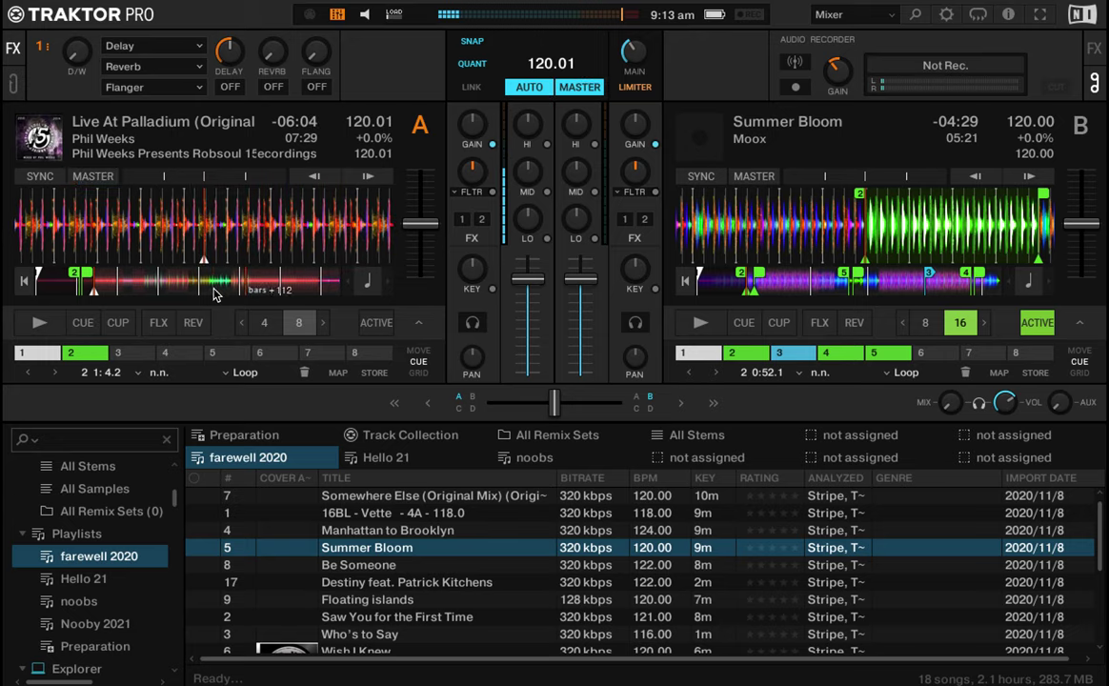
{"action": "left_click", "coordinate": [137, 286]}
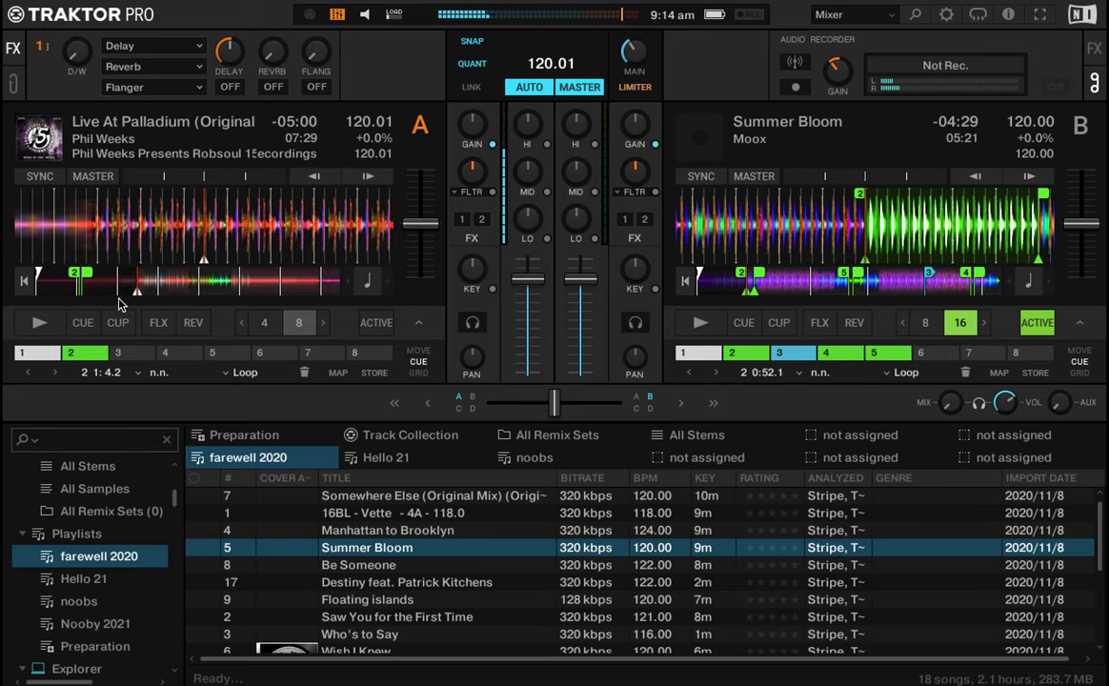
{"action": "key", "text": "1"}
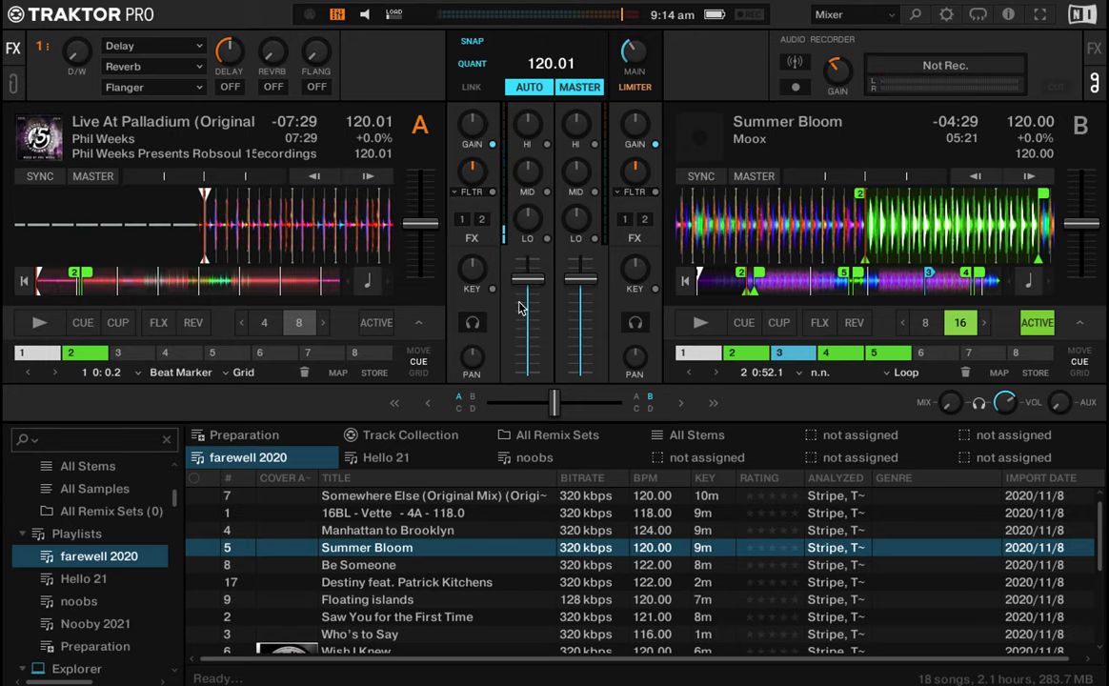
{"action": "key", "text": "7"}
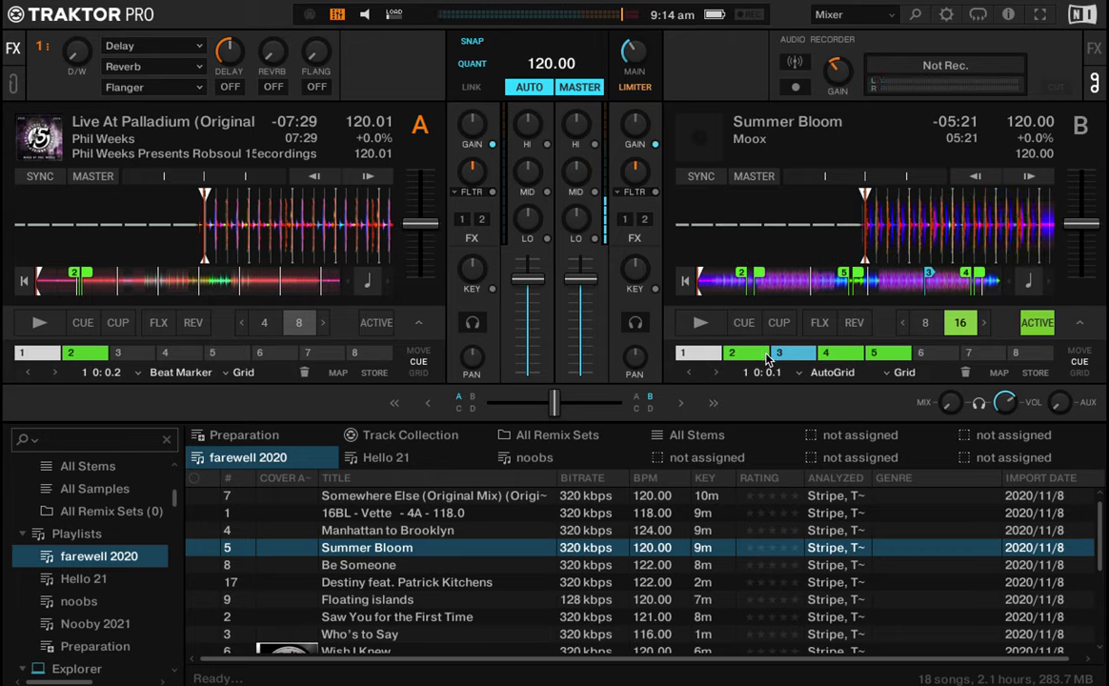
{"action": "key", "text": "8"}
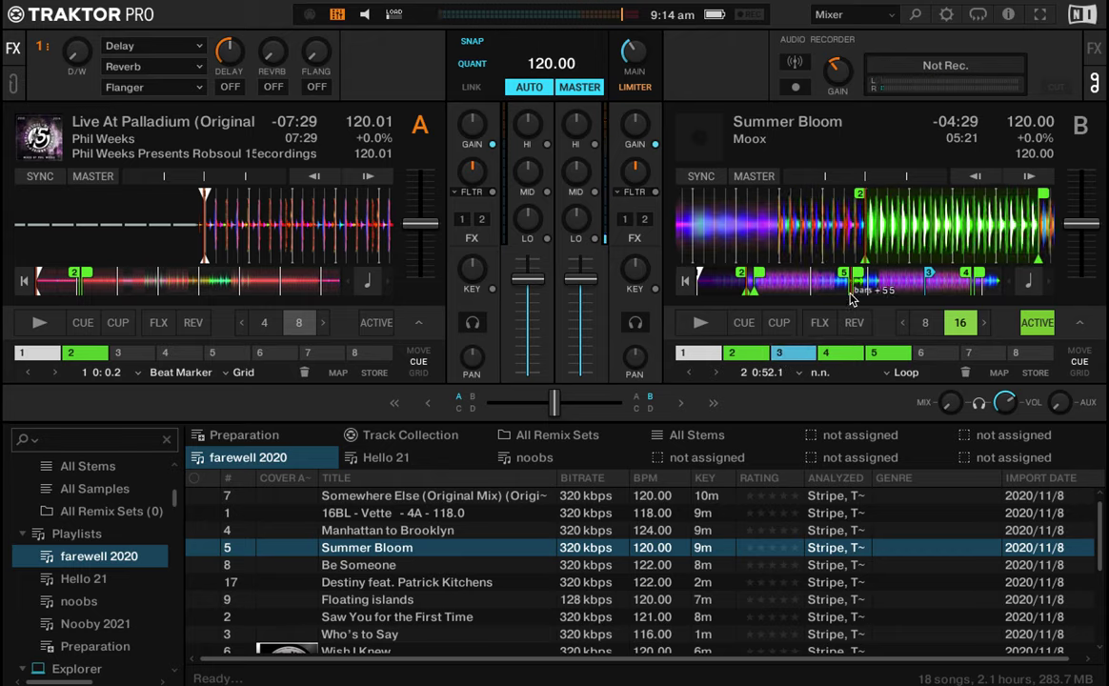
{"action": "left_click", "coordinate": [838, 288]}
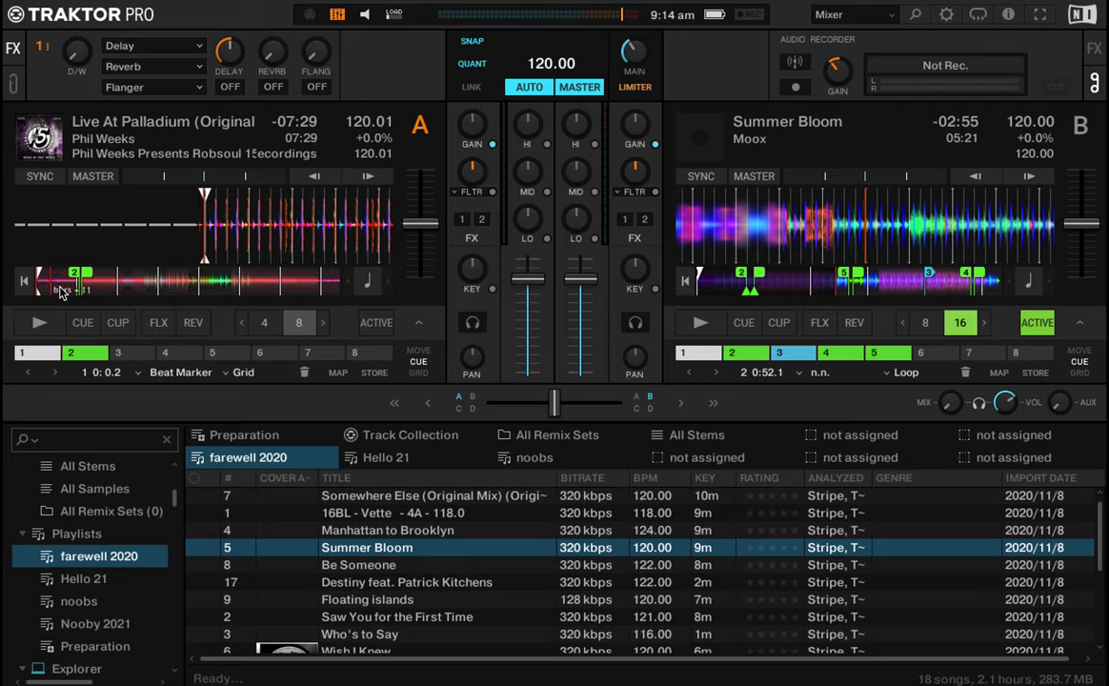
{"action": "key", "text": "2"}
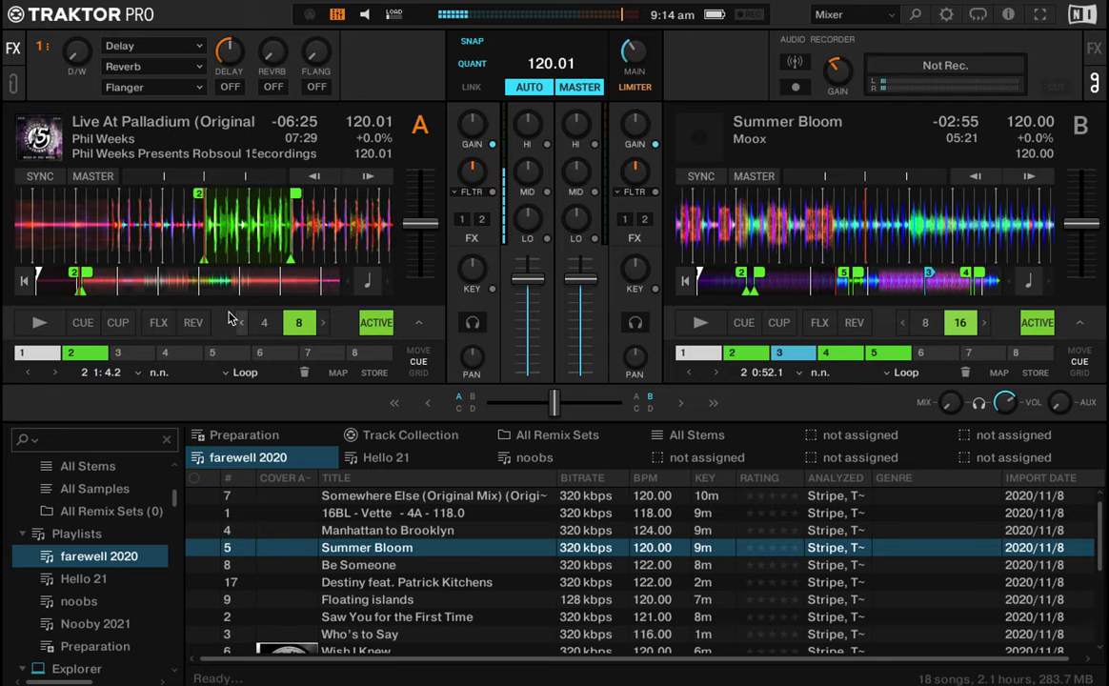
Deactivate Deck A's loop and delete its hotcue 2.
{"action": "left_click", "coordinate": [386, 323]}
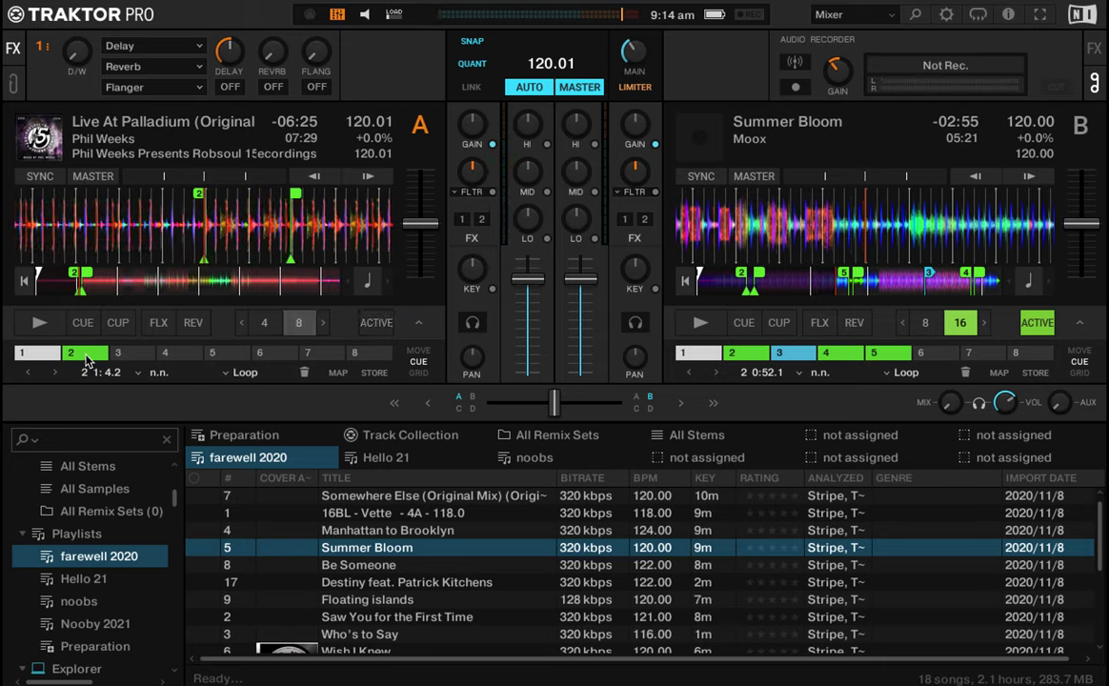
{"action": "left_click", "coordinate": [86, 359]}
{"action": "left_click", "coordinate": [305, 373]}
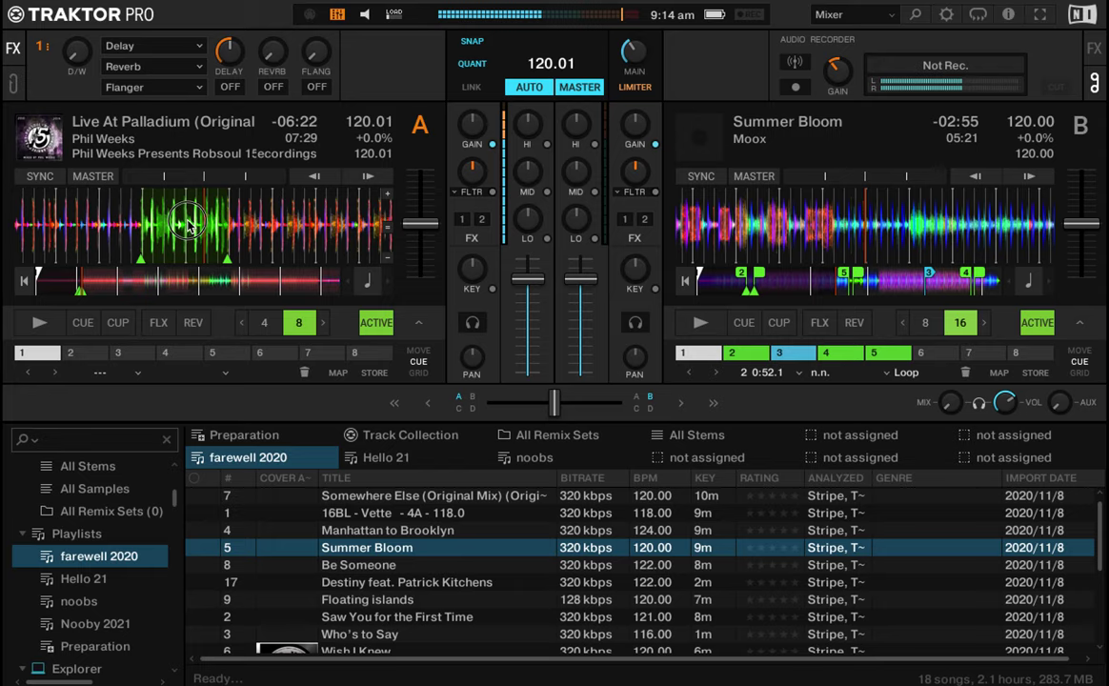
Move Deck A back to 6:27 remaining, set a 4-beat loop there and store it on hotcue 2 with the keyboard mapping.
{"action": "left_click", "coordinate": [373, 327]}
{"action": "left_click_drag", "start_coordinate": [153, 241], "coordinate": [256, 248]}
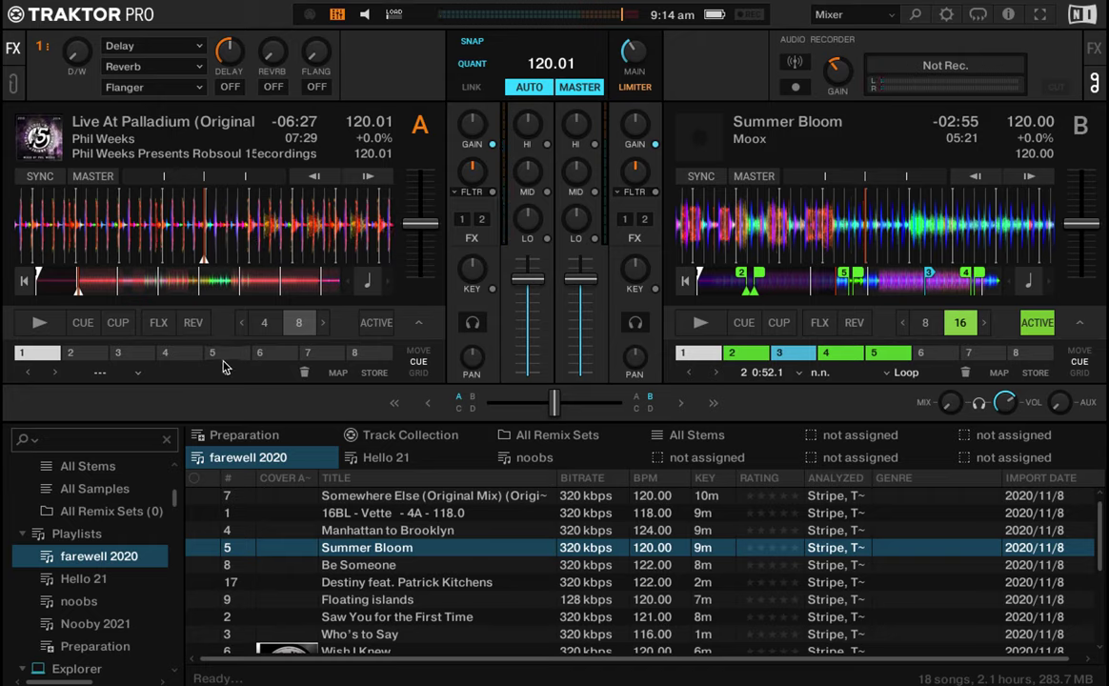
{"action": "left_click", "coordinate": [266, 324]}
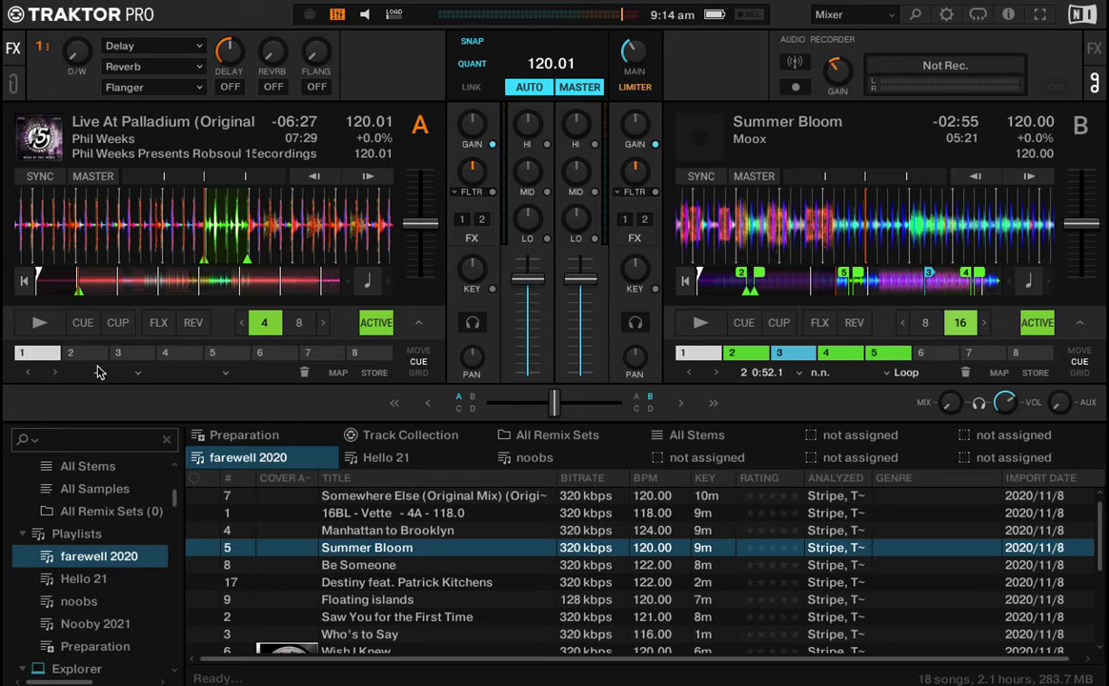
{"action": "key", "text": "2"}
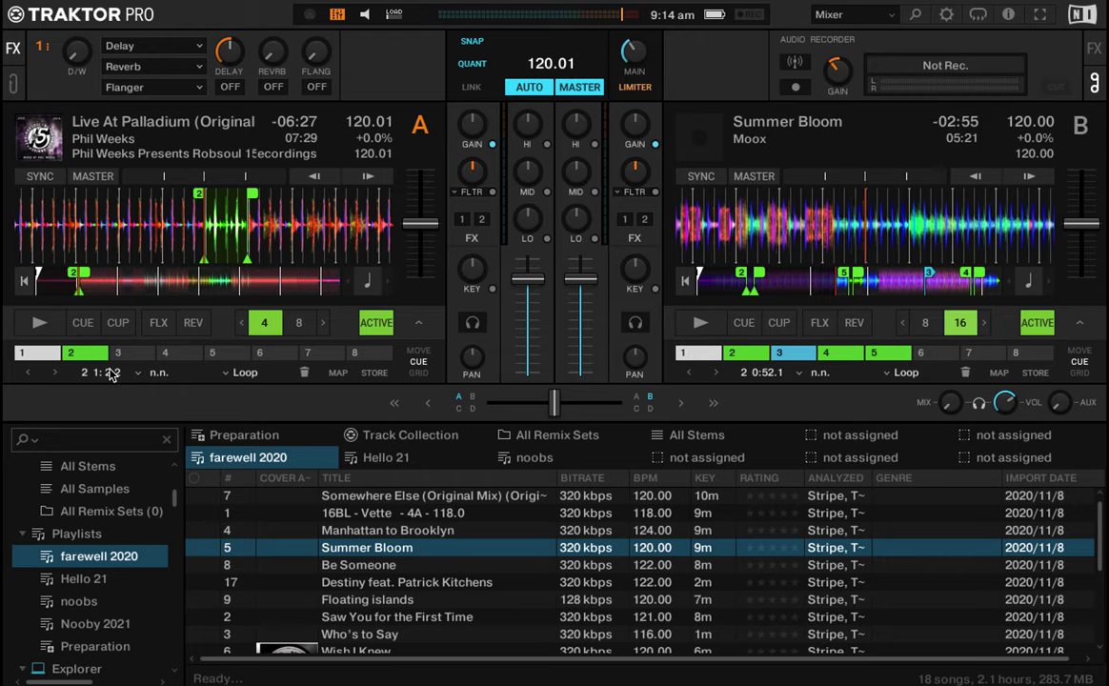
Play Deck A's stored 4-beat loop with its channel volume raised slightly, and stop the deck after releasing the loop.
{"action": "key", "text": "space"}
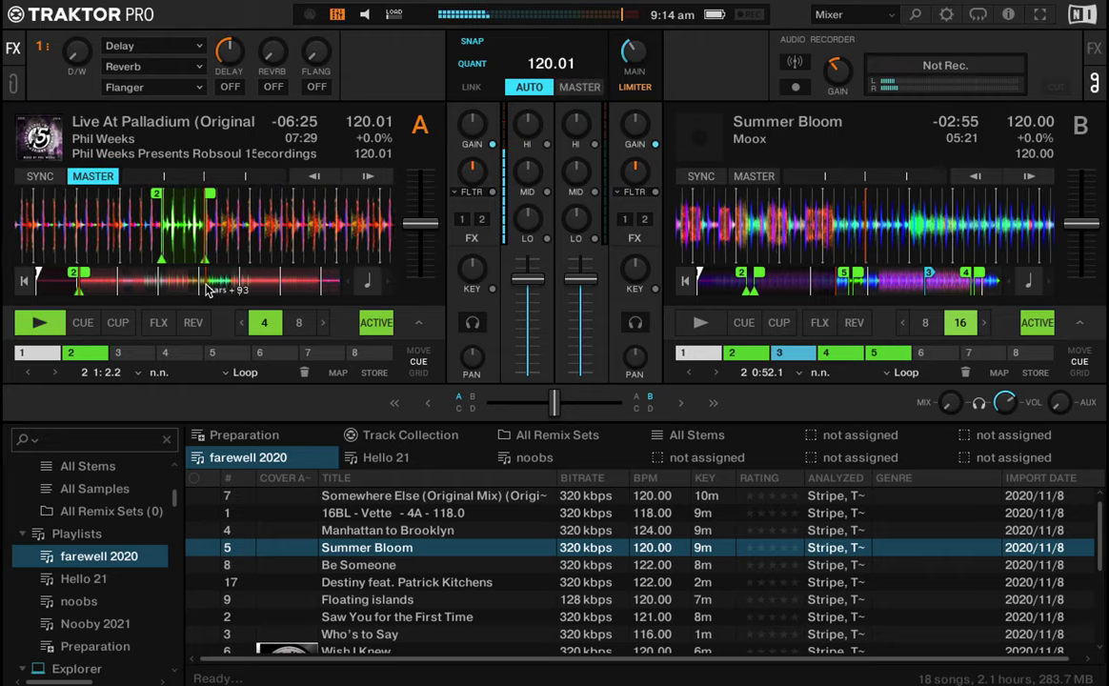
{"action": "left_click", "coordinate": [547, 238]}
{"action": "left_click_drag", "start_coordinate": [532, 279], "coordinate": [533, 273]}
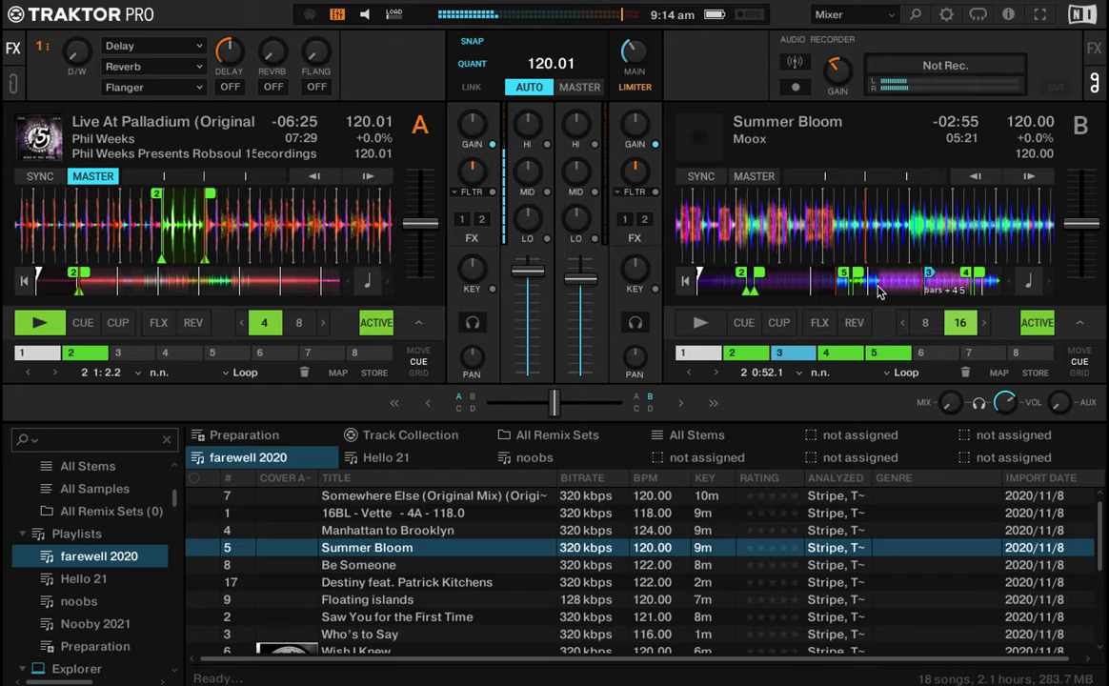
{"action": "left_click", "coordinate": [377, 323]}
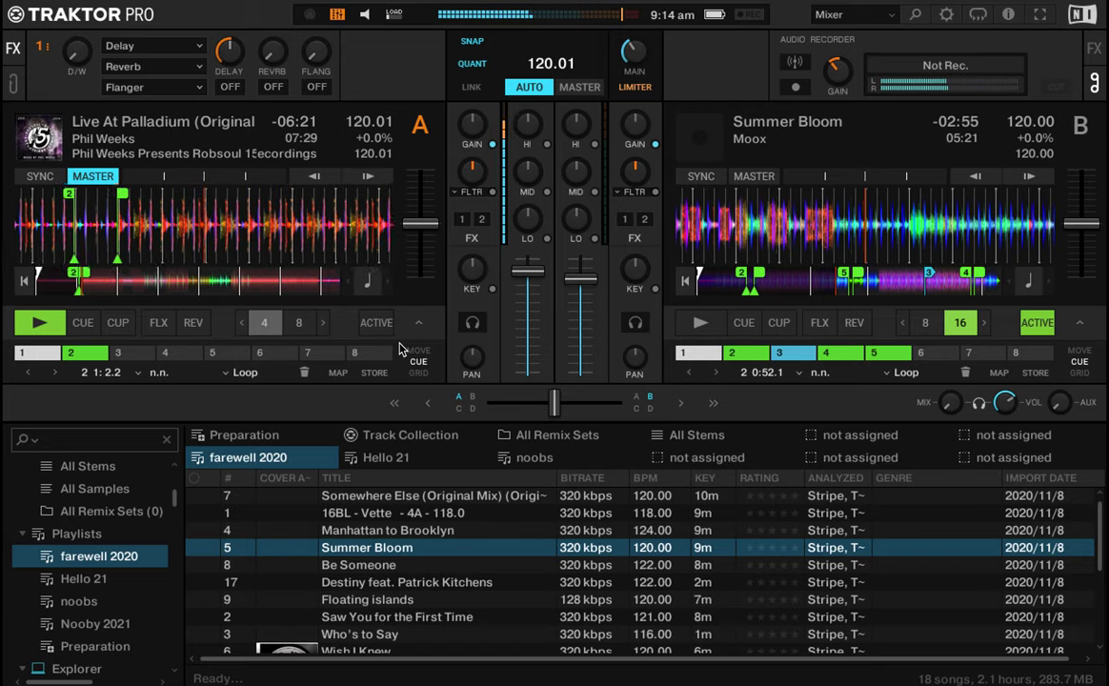
{"action": "key", "text": "a"}
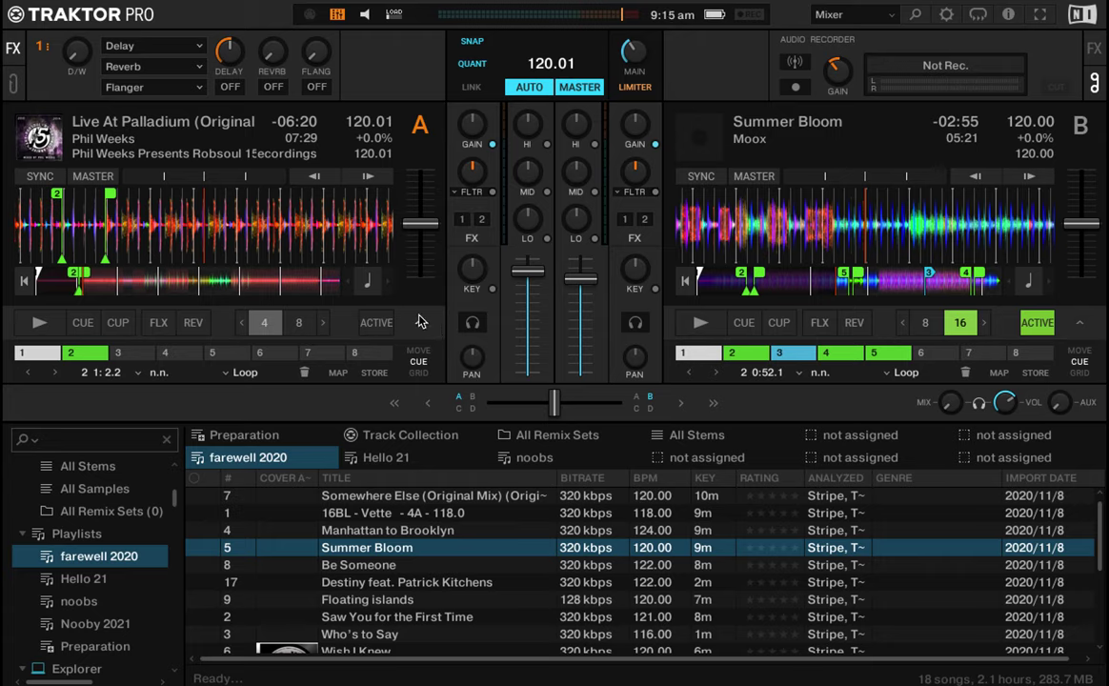
{"action": "mouse_move", "coordinate": [410, 299]}
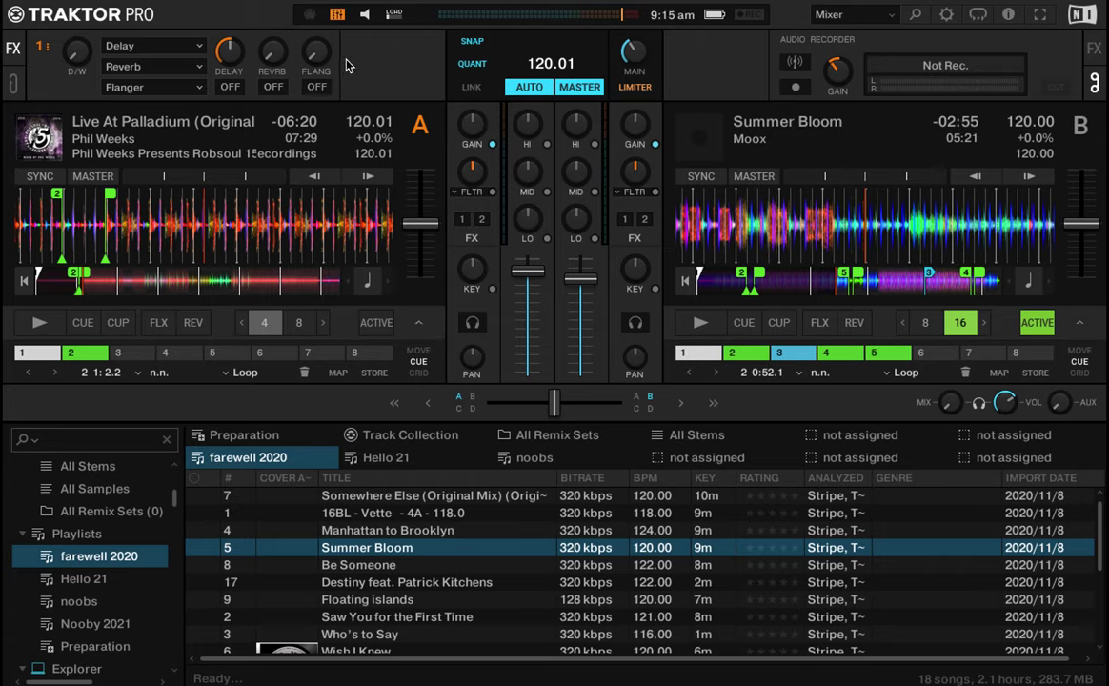